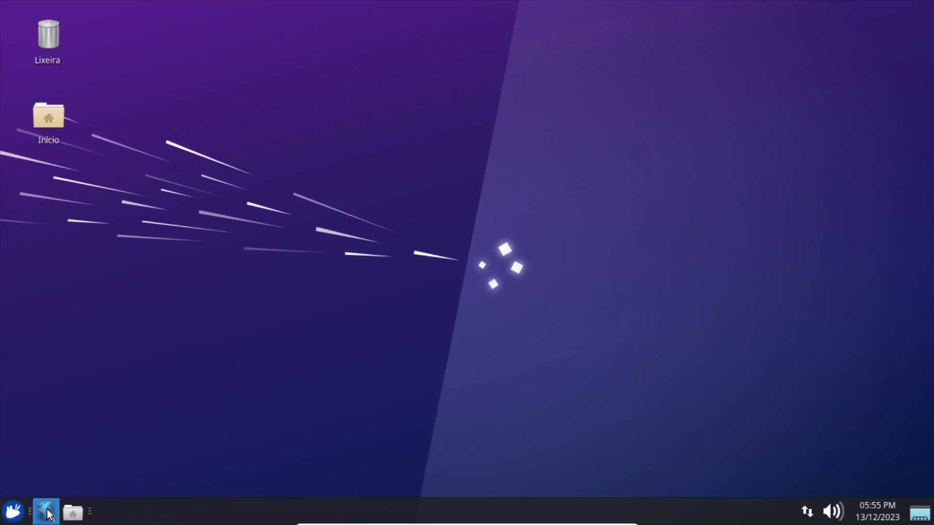
In Chrome, go to github.com/winunix and open the kiosk-mode-xfce4 repository.
click(47, 511)
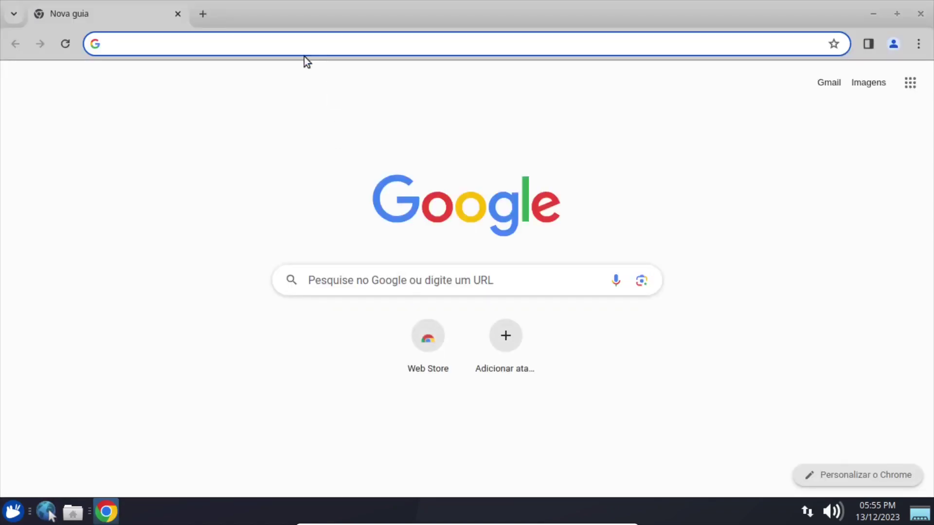
click(293, 44)
text(githu)
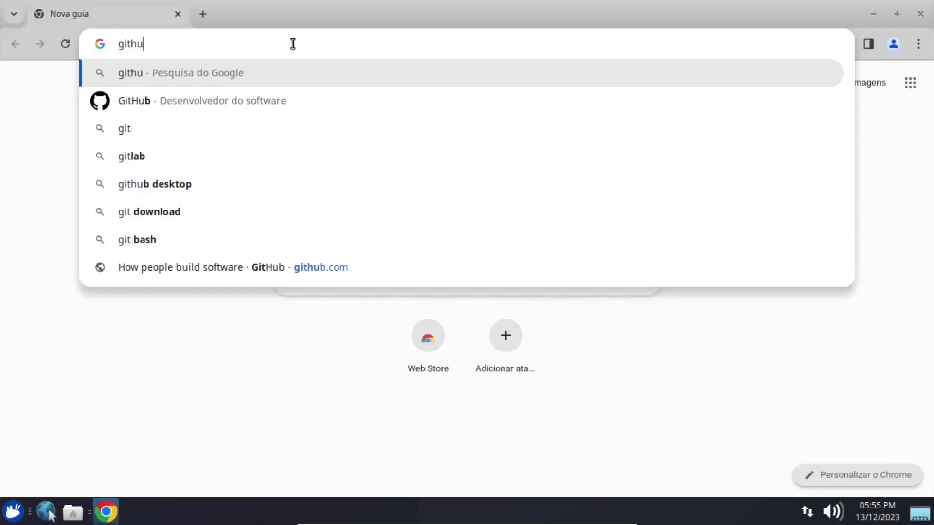
text(b.com)
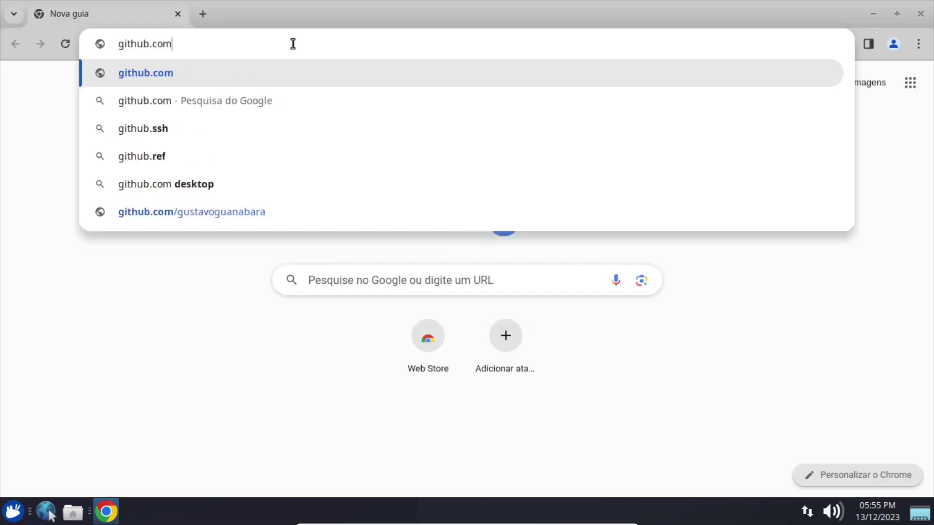
text(/winunix)
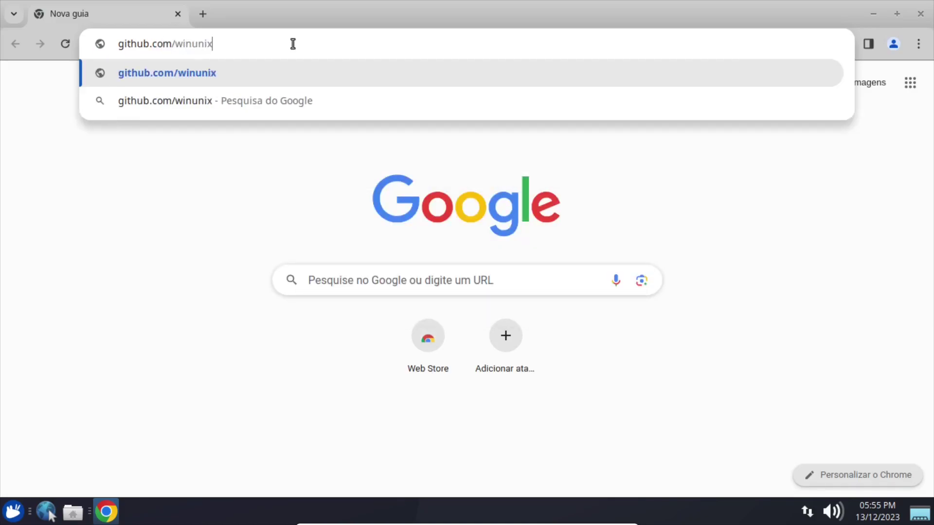
key(Return)
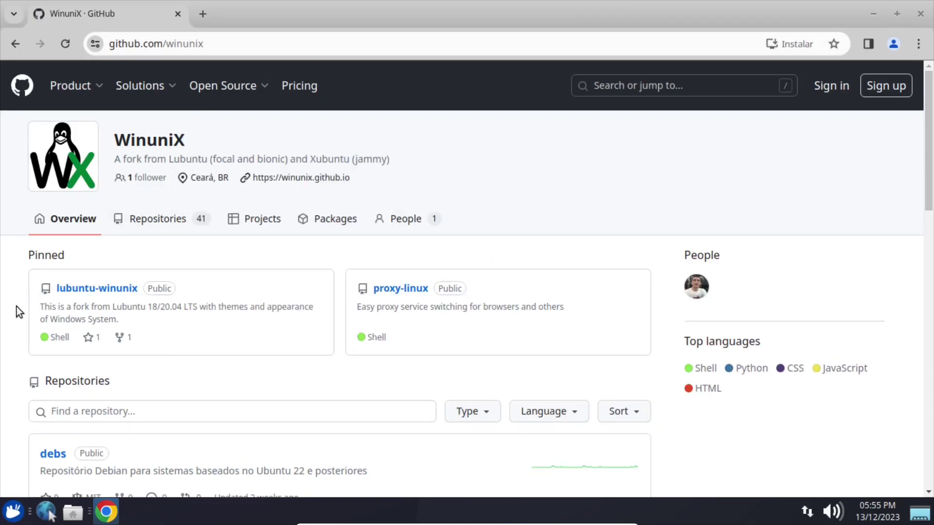
scroll(13, 330, down, 5)
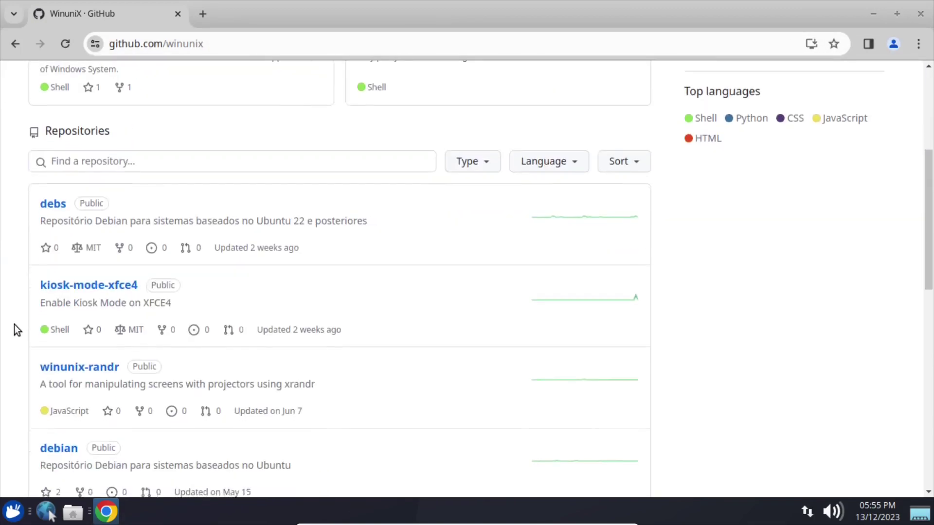
scroll(14, 325, down, 2)
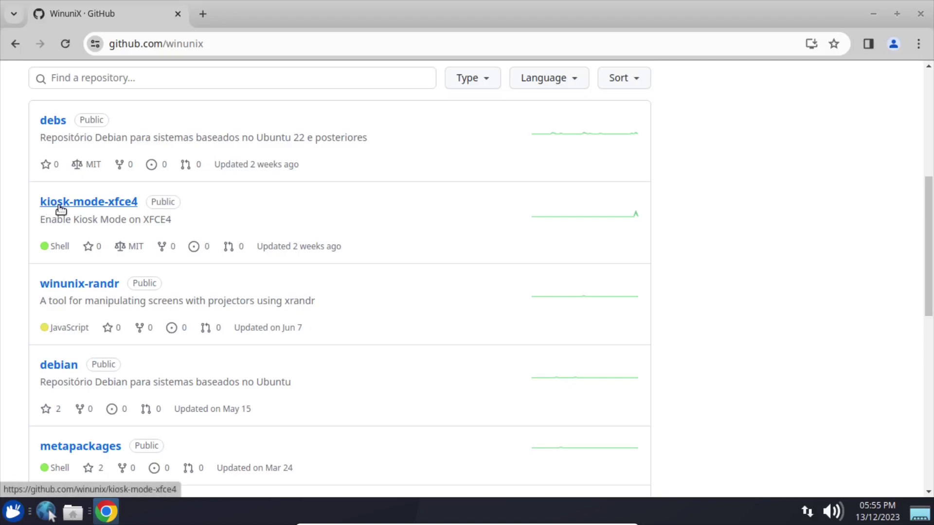
click(104, 208)
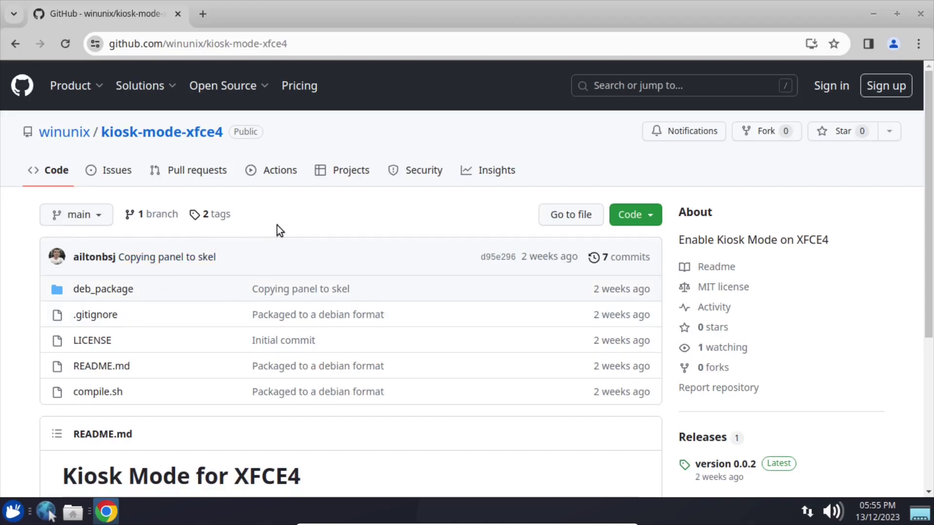
Open the enable-kiosk-mode script under deb_package/usr/bin.
click(113, 291)
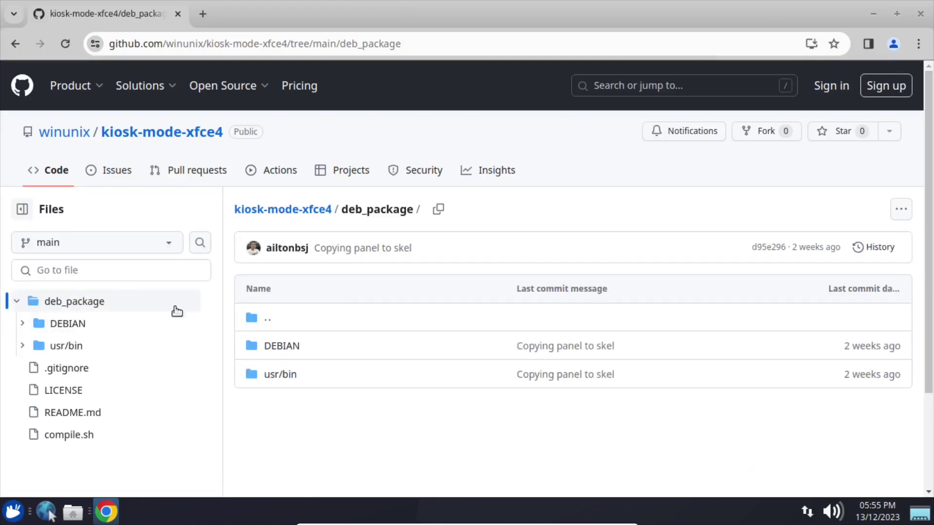
click(284, 379)
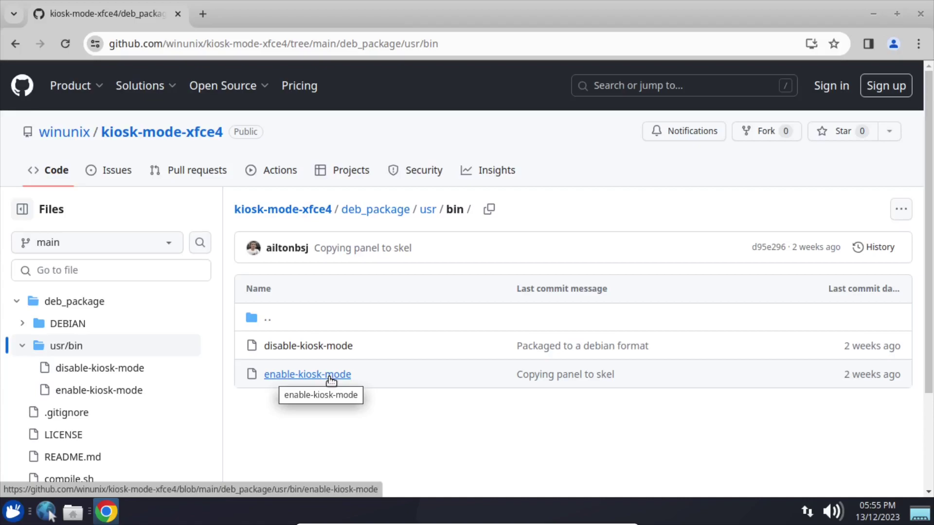
click(330, 379)
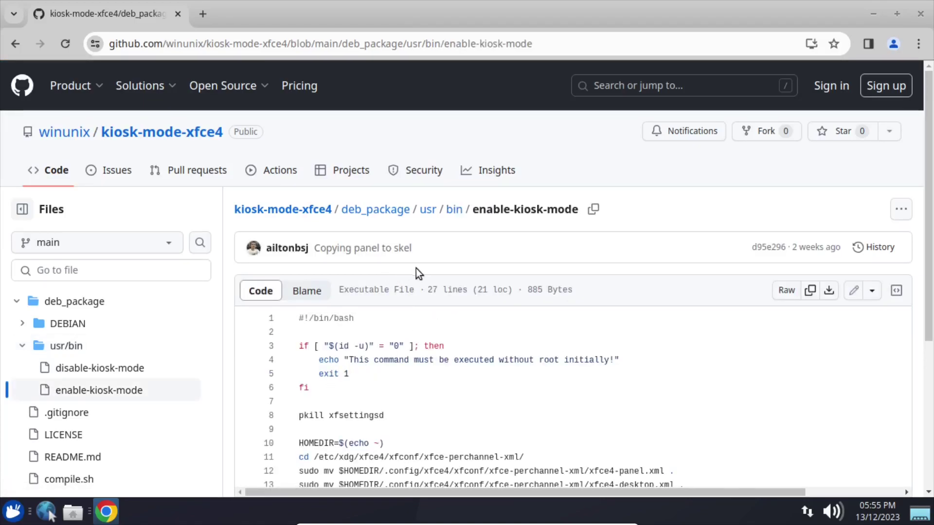
Highlight the #!/bin/bash line, the root-check block, the HOMEDIR line and xfsettingsd on the pkill line.
drag(355, 318, 286, 315)
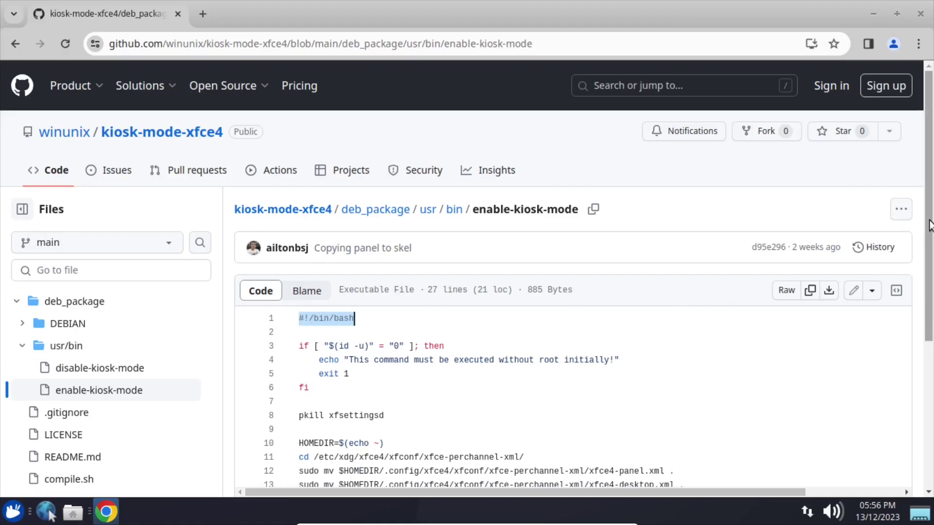
scroll(924, 278, down, 3)
scroll(923, 304, down, 2)
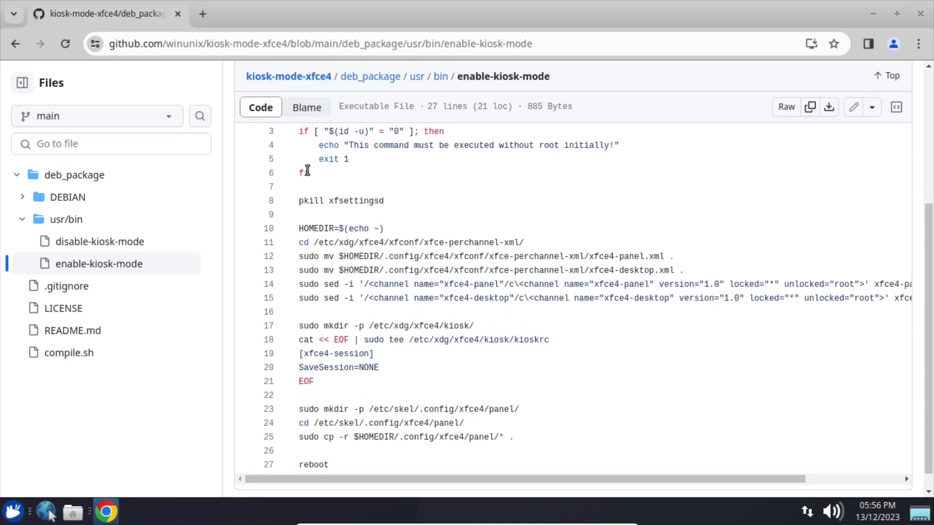
drag(308, 174, 291, 138)
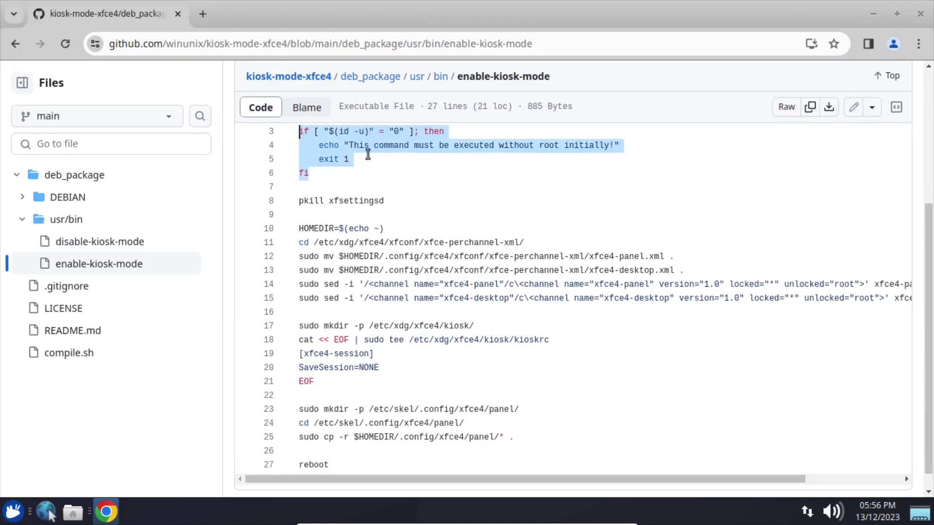
drag(298, 229, 384, 228)
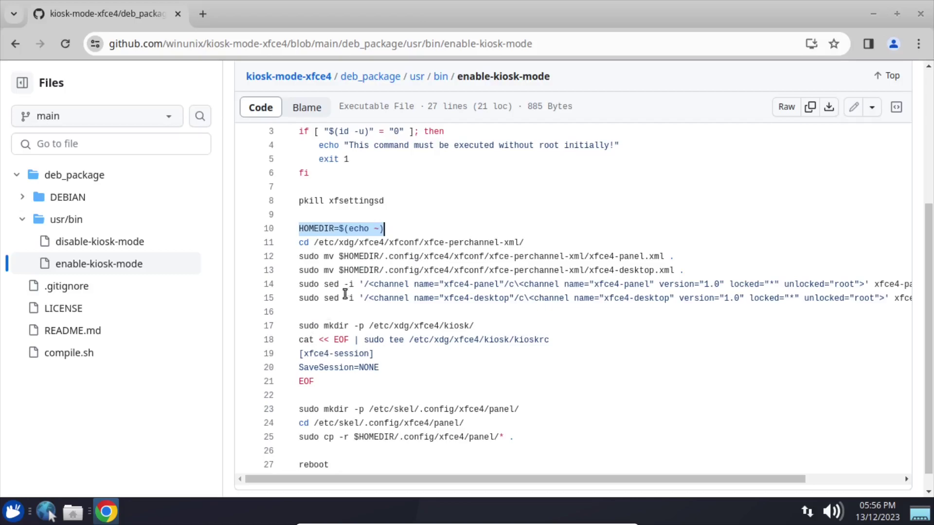
drag(385, 200, 329, 200)
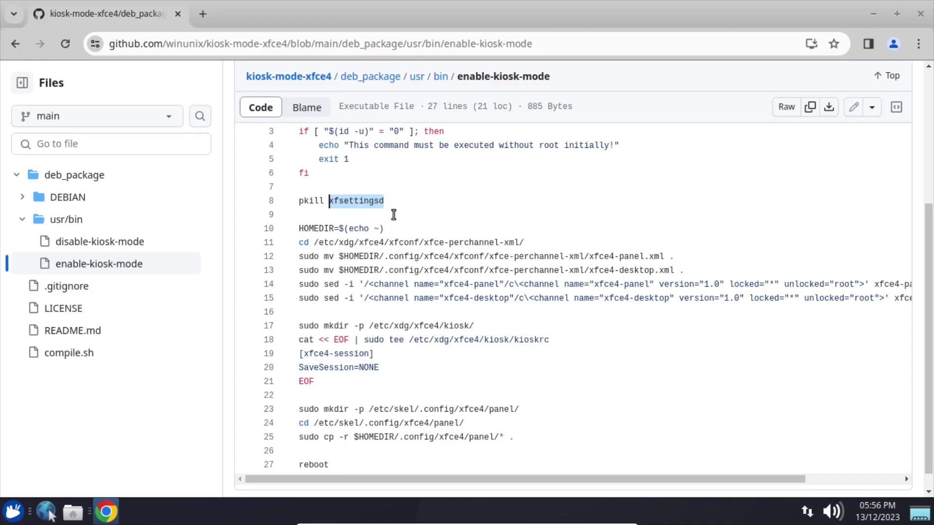
Minimize Chrome and launch Perfis do Painel from the Whisker menu's settings category.
click(874, 15)
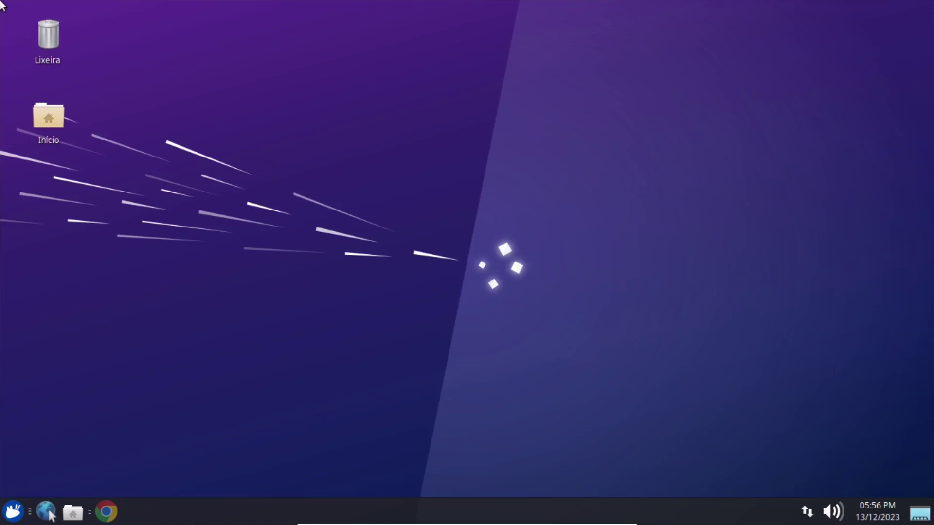
click(13, 511)
click(239, 271)
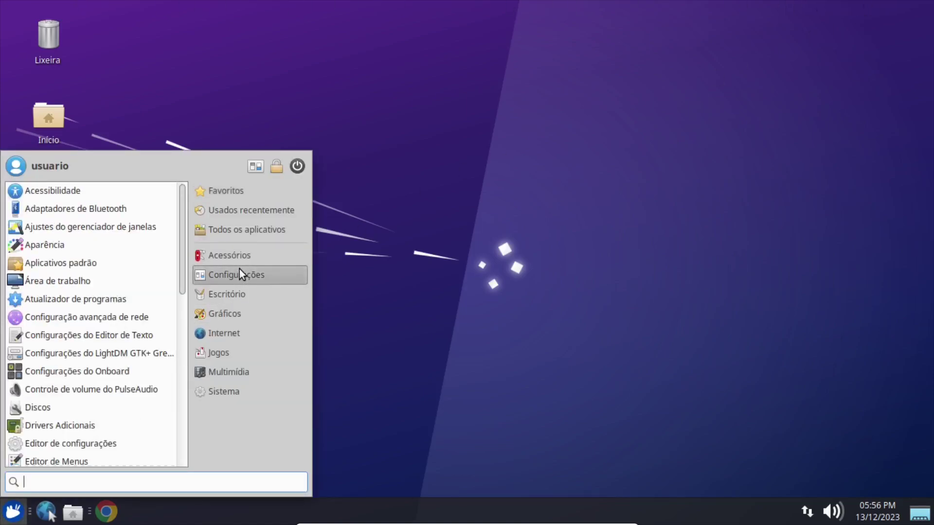
drag(185, 261, 183, 415)
click(58, 356)
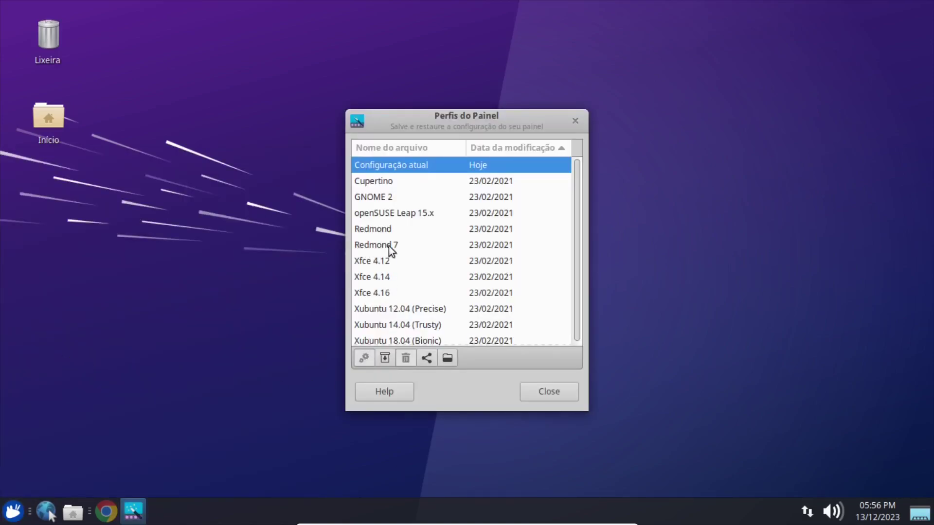
Select the Redmond 7 panel profile, then close Panel Profiles.
scroll(385, 337, down, 1)
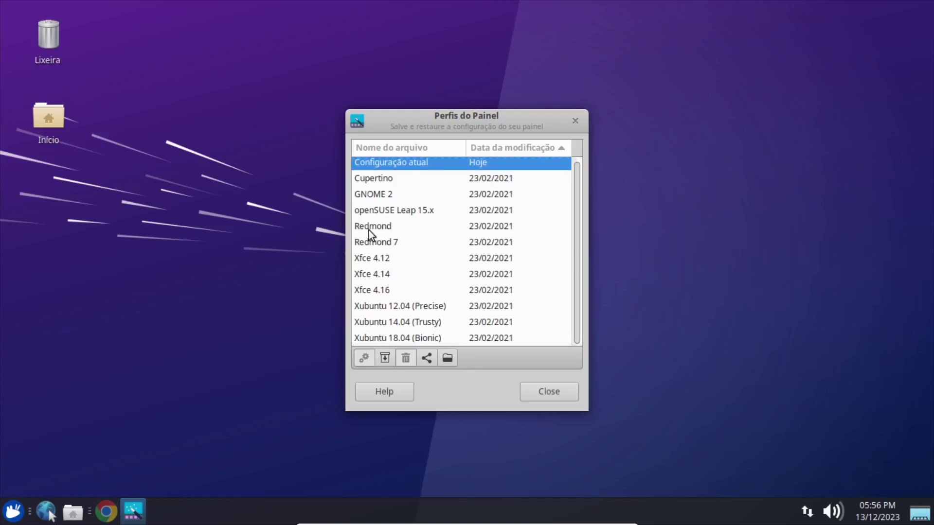
click(373, 243)
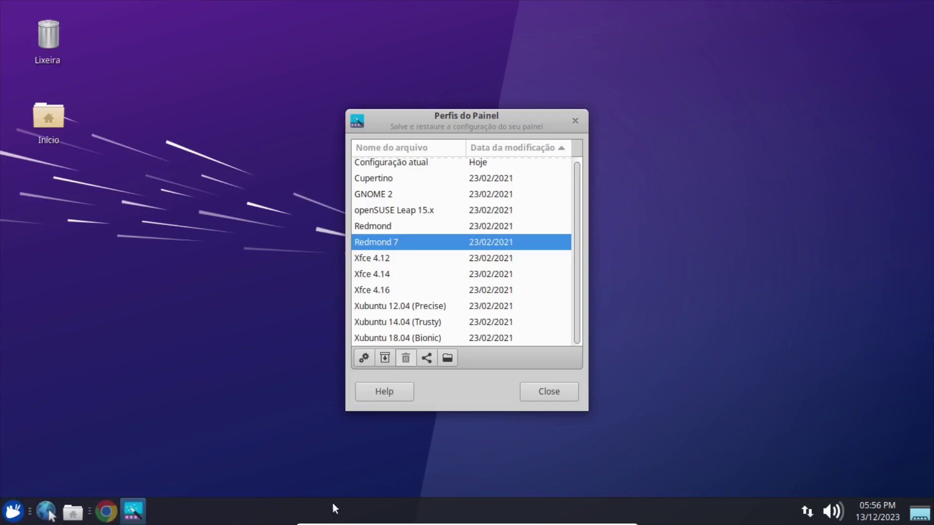
click(542, 387)
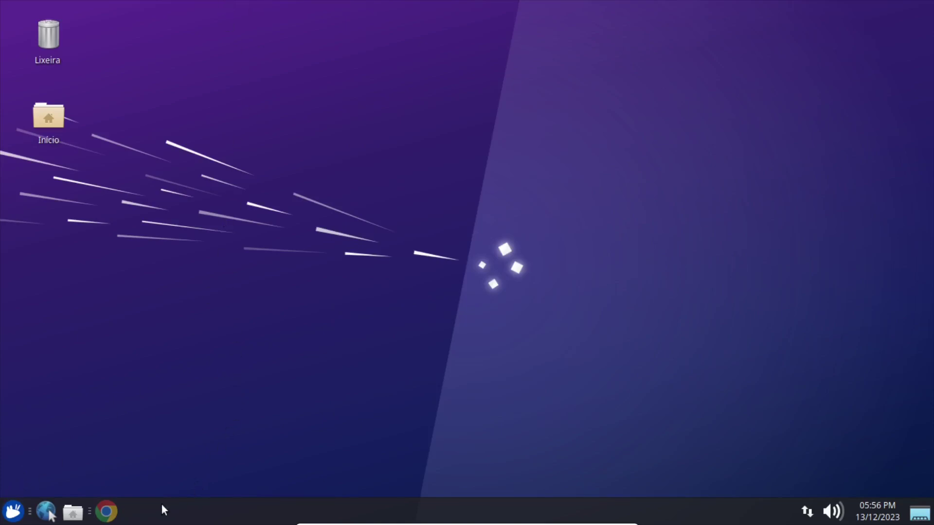
Drag LibreOffice Writer and LibreOffice Calc from the Whisker menu onto the panel as launchers.
click(12, 511)
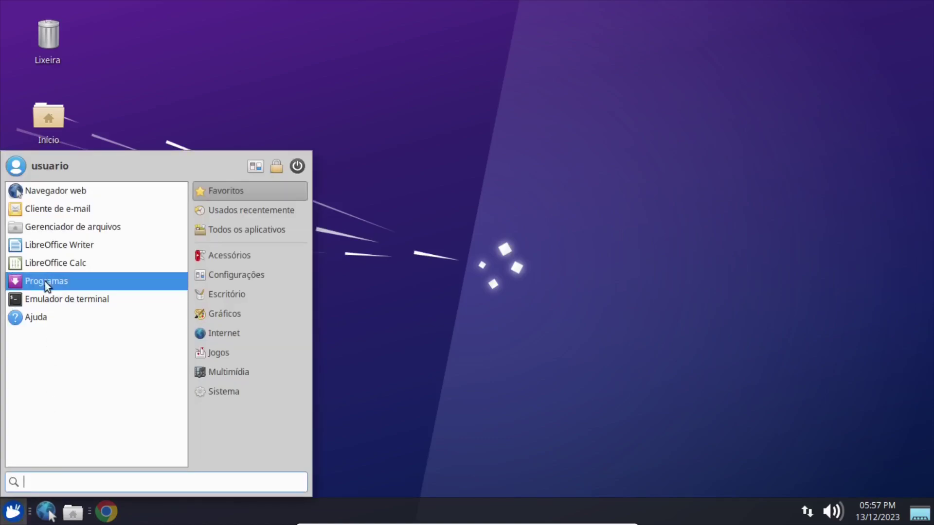
mouse_move(42, 249)
mouse_down()
mouse_move(96, 496)
mouse_move(89, 520)
mouse_up()
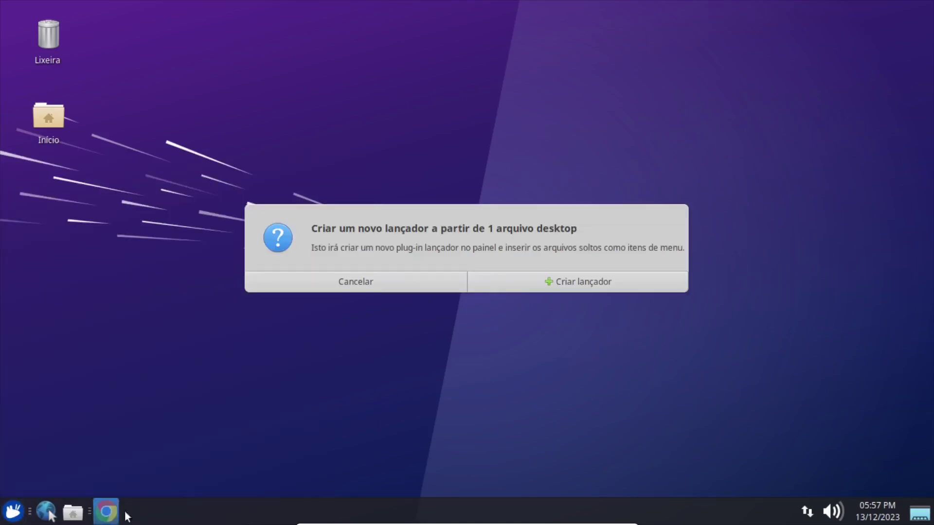
click(555, 282)
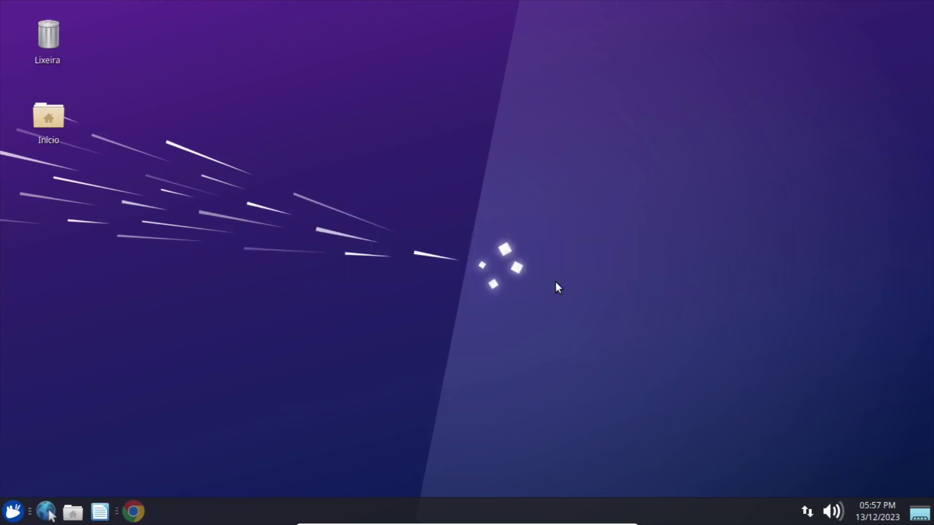
click(13, 511)
drag(33, 263, 117, 518)
click(550, 284)
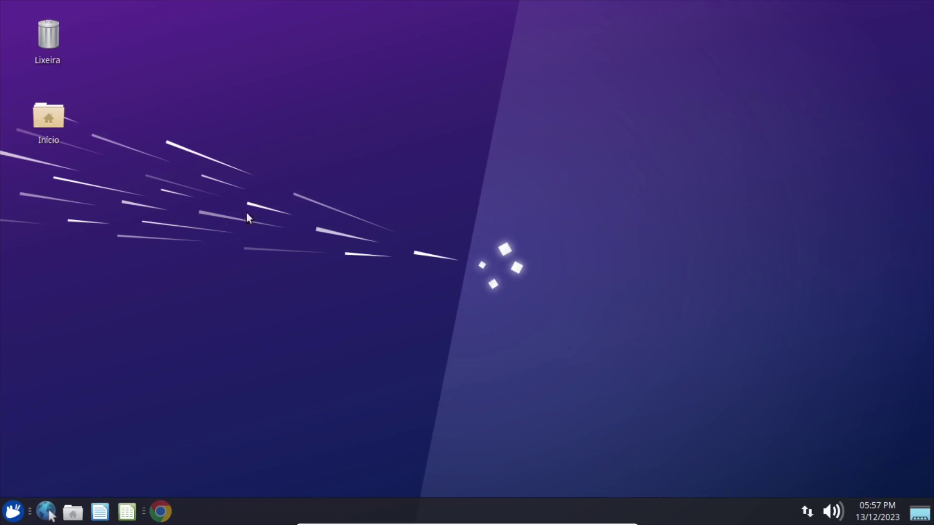
Set the circles wallpaper through Desktop Settings, then close the settings window.
right_click(353, 177)
click(373, 345)
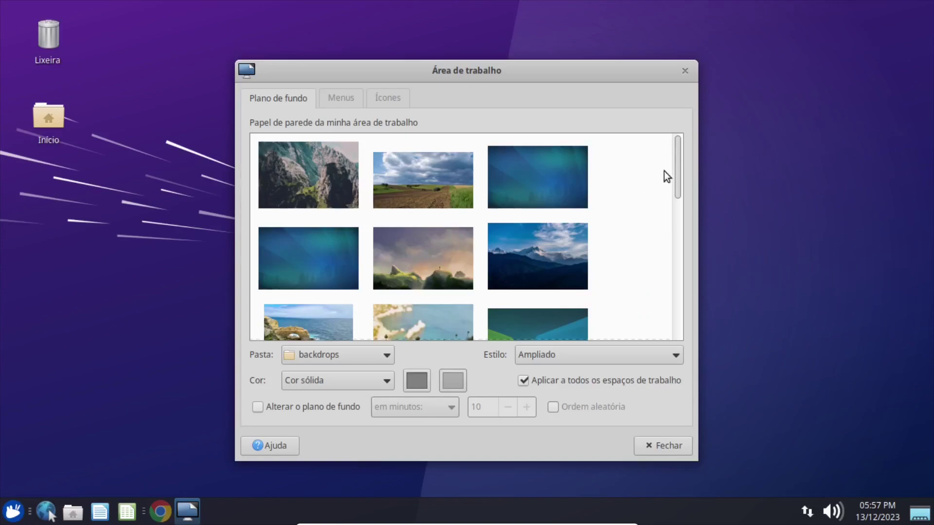
drag(677, 169, 666, 265)
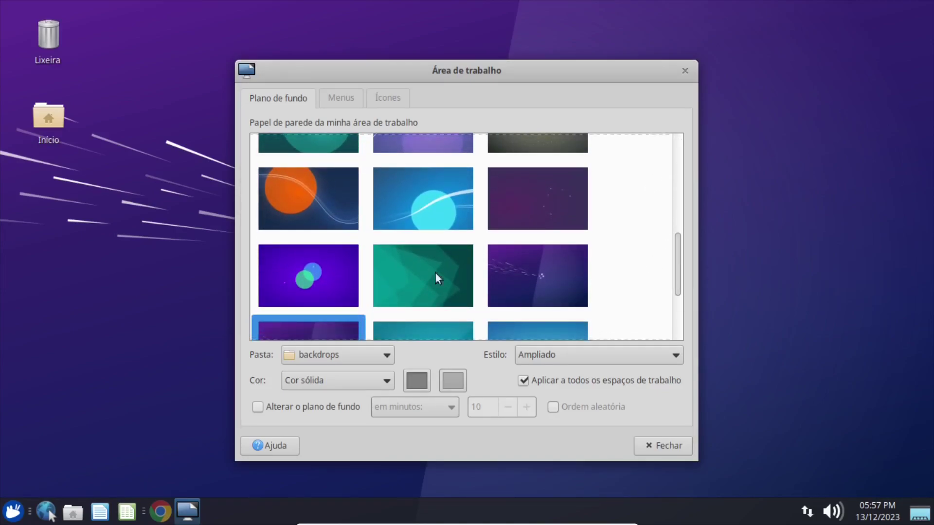
click(316, 280)
click(660, 444)
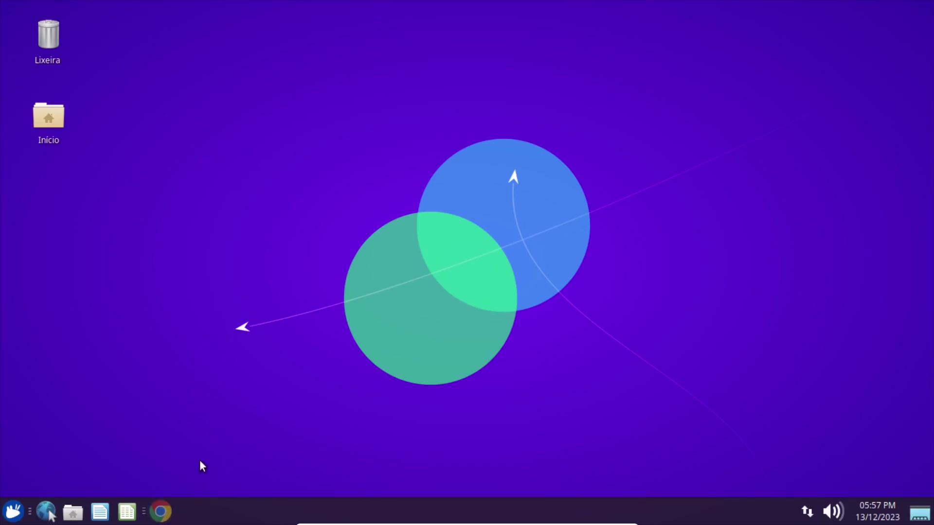
Copy the word xfsettingsd from line 8 of the GitHub script.
click(160, 511)
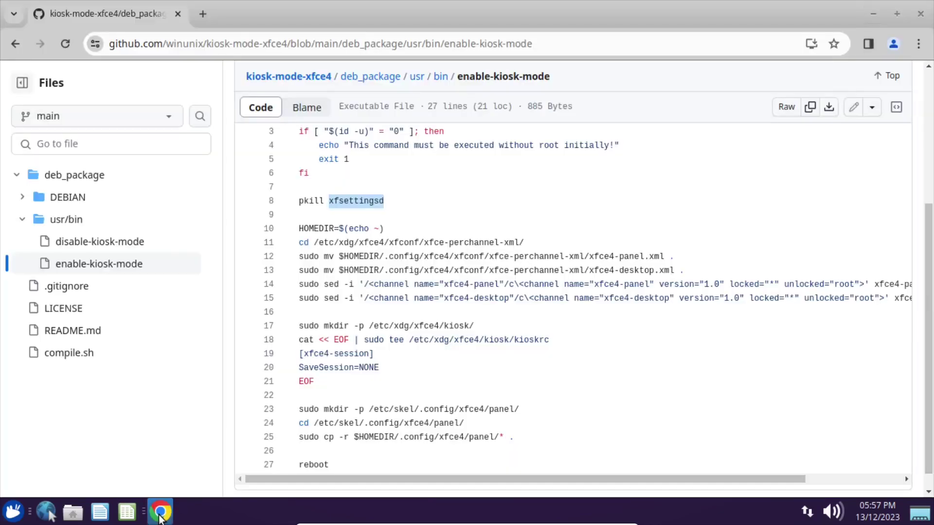
click(340, 200)
drag(366, 201, 387, 201)
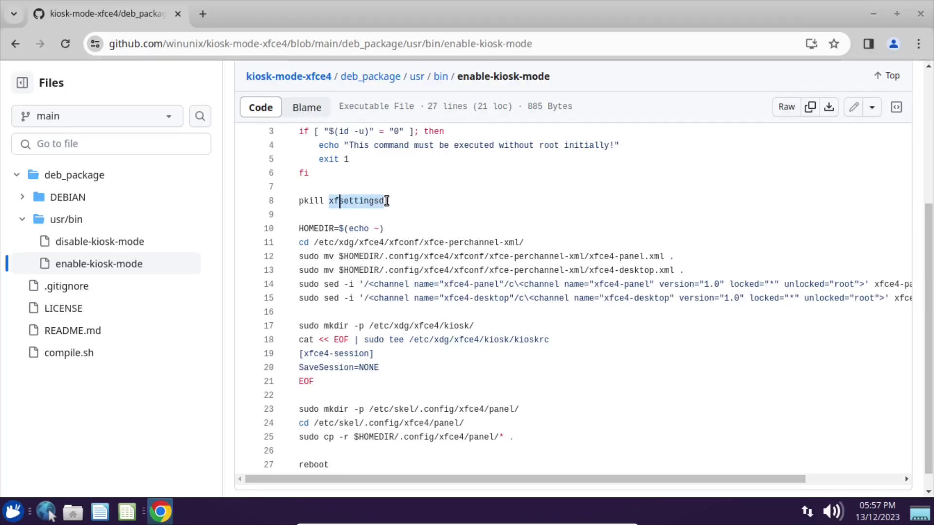
right_click(342, 203)
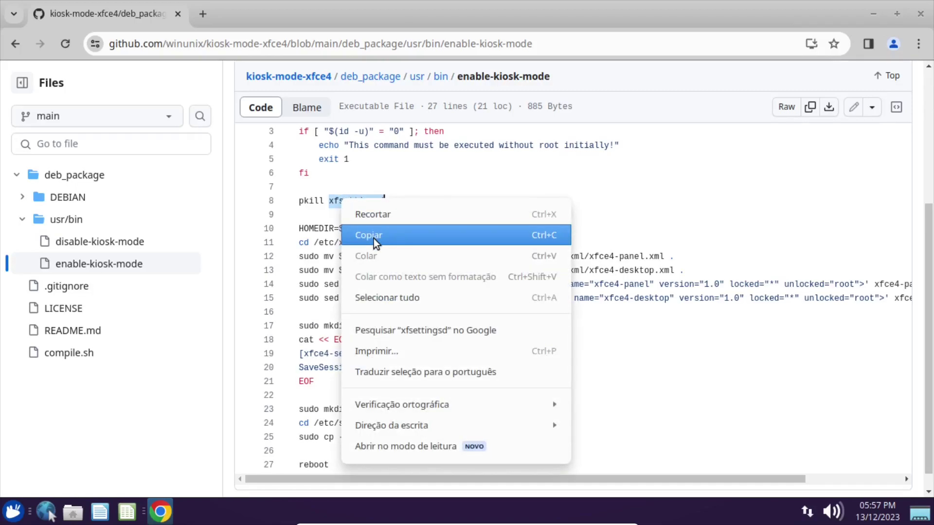
click(373, 237)
Launch a terminal from the applications menu, centre it and enlarge its text.
click(12, 515)
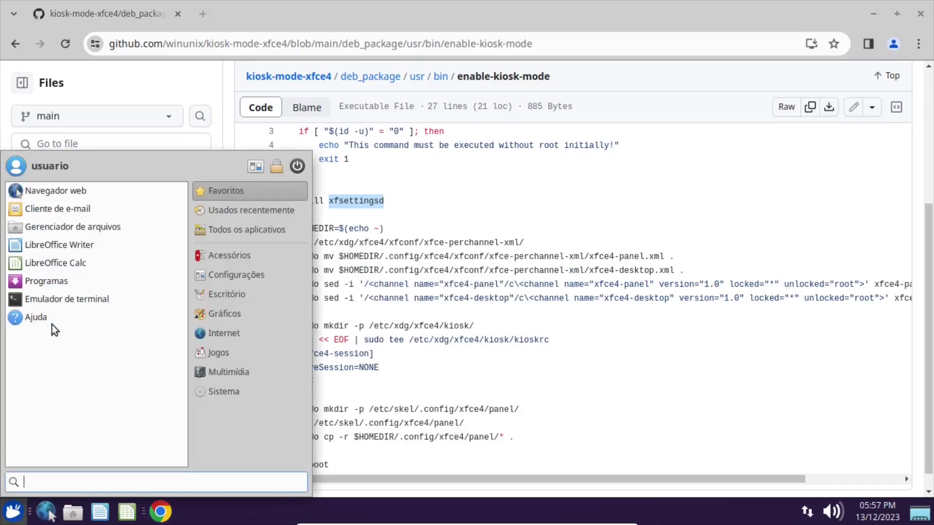
click(47, 300)
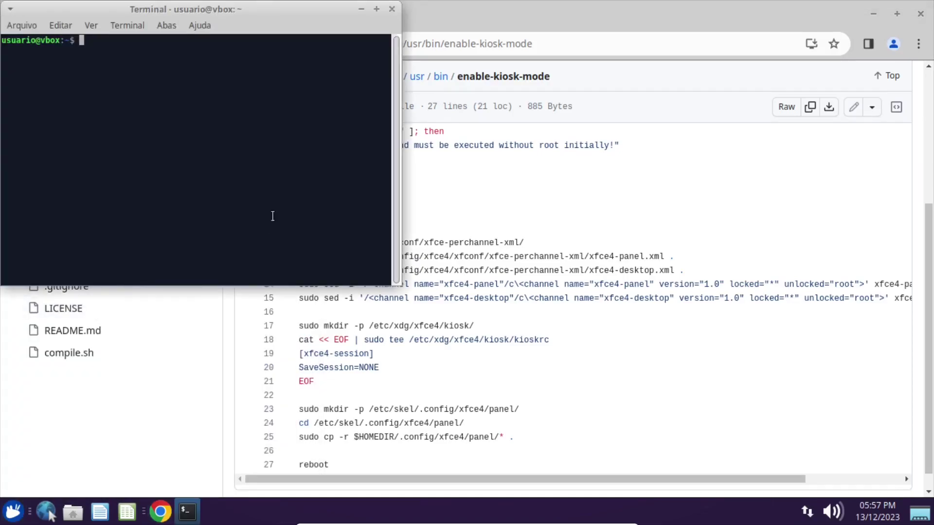
drag(203, 11, 438, 73)
key(ctrl+plus)
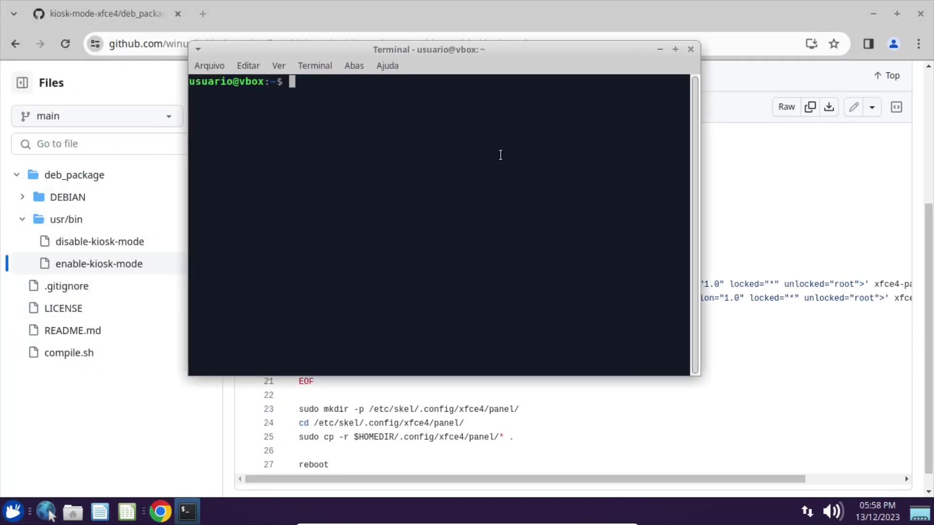
Run ps aux | grep xfset and highlight xfsettingsd in the output.
text(ps aux | grep)
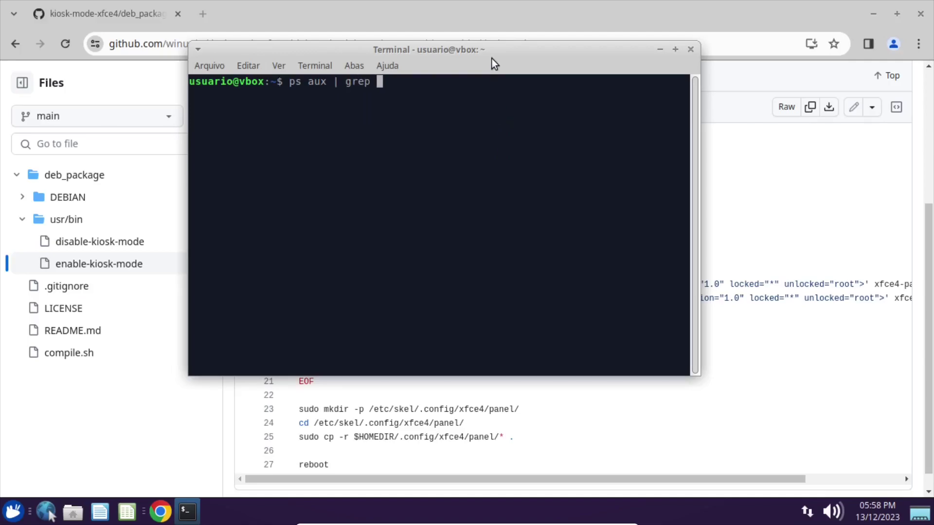
drag(494, 58, 708, 113)
text(x)
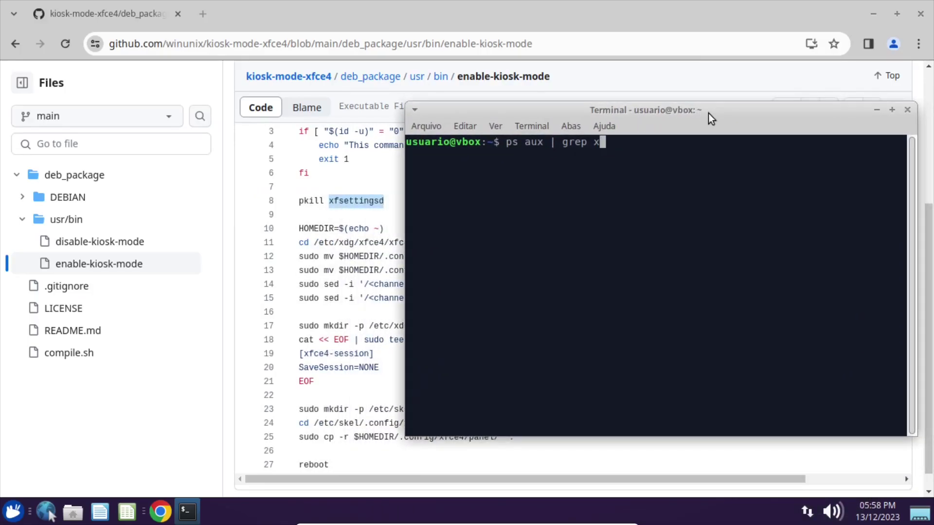
text(fset)
key(Return)
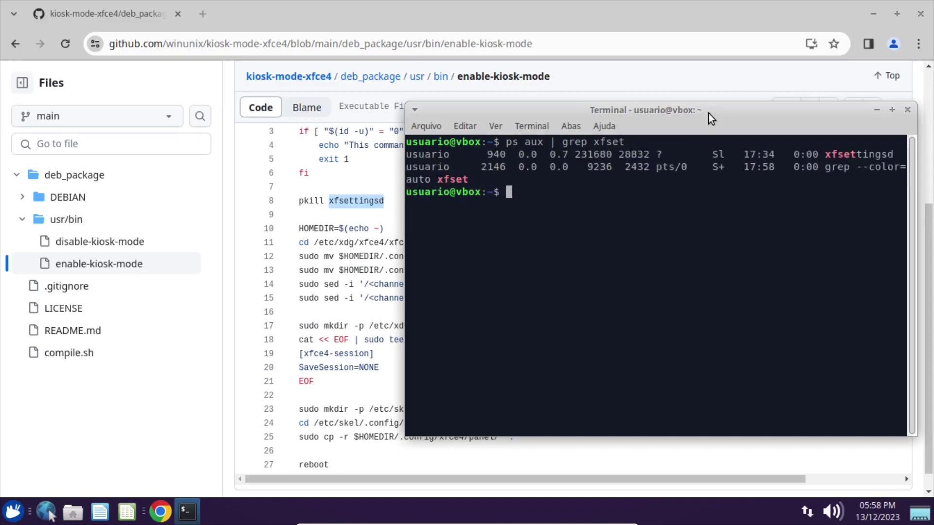
drag(408, 106, 263, 104)
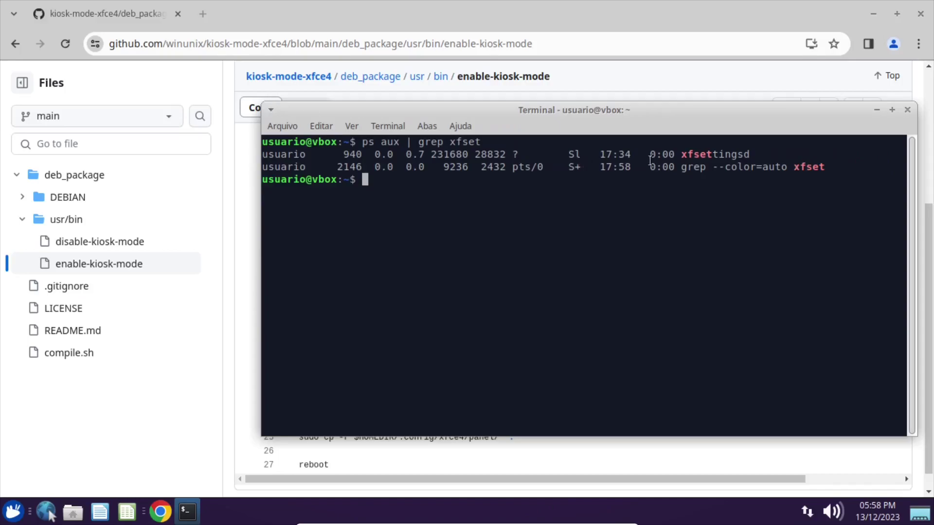
drag(684, 155, 749, 156)
drag(342, 155, 262, 155)
double_click(706, 154)
drag(681, 155, 748, 155)
click(749, 155)
drag(554, 112, 513, 113)
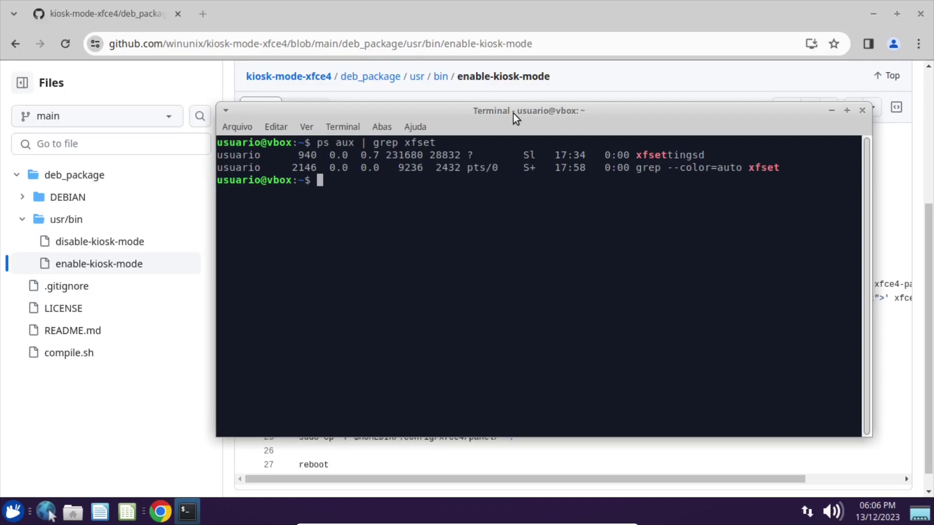
key(alt+Tab)
key(alt+Tab)
In the home folder with hidden files shown, navigate to .config/xfce4/xfconf/xfce-perchannel-xml.
click(72, 513)
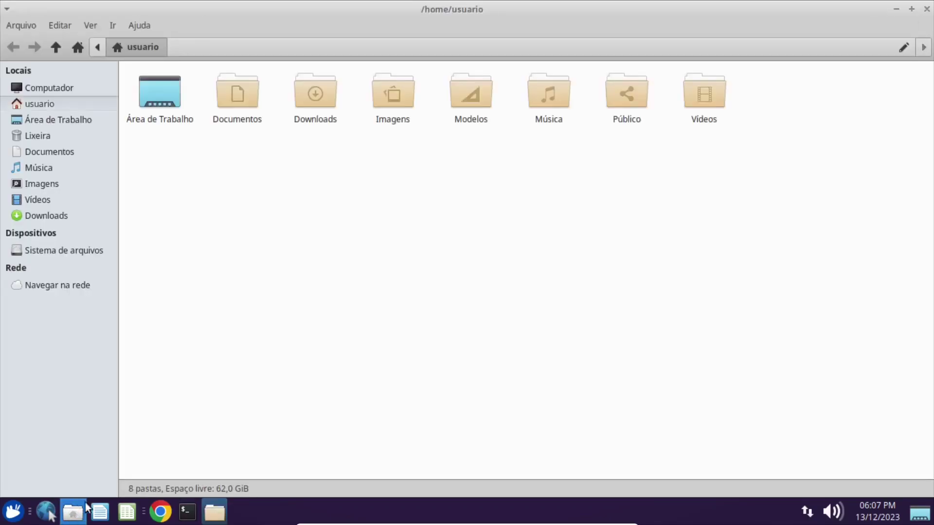
key(ctrl+h)
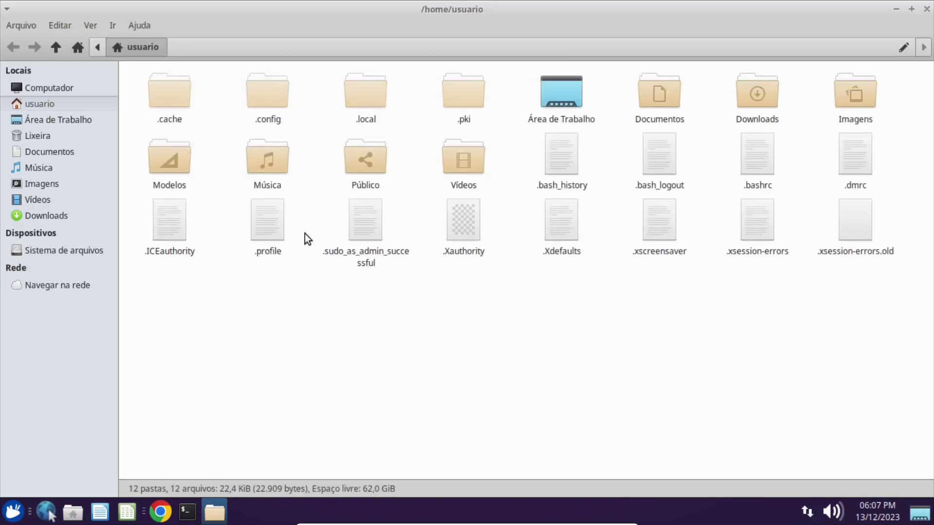
double_click(267, 103)
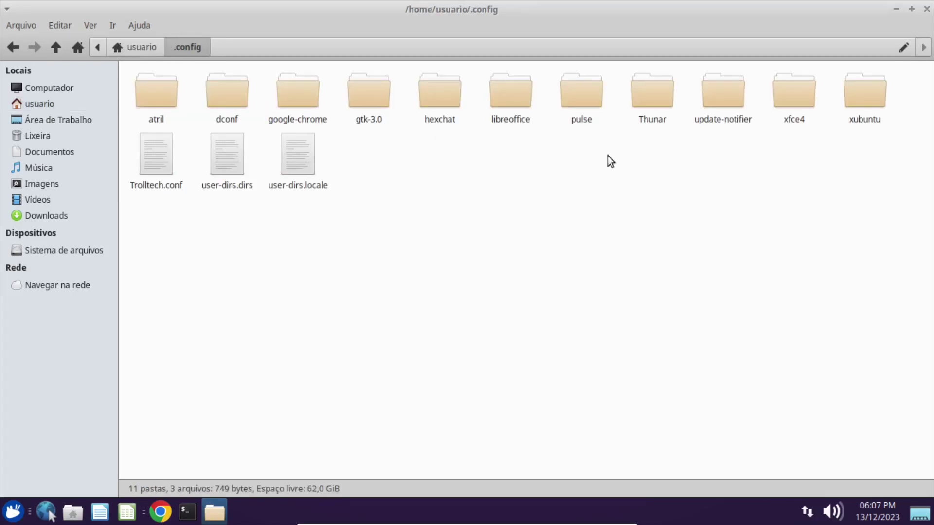
double_click(790, 95)
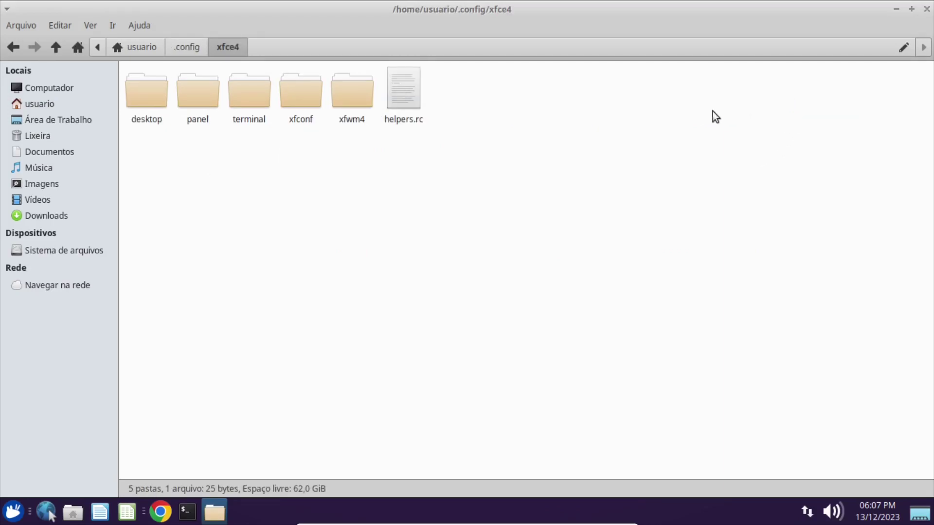
double_click(300, 96)
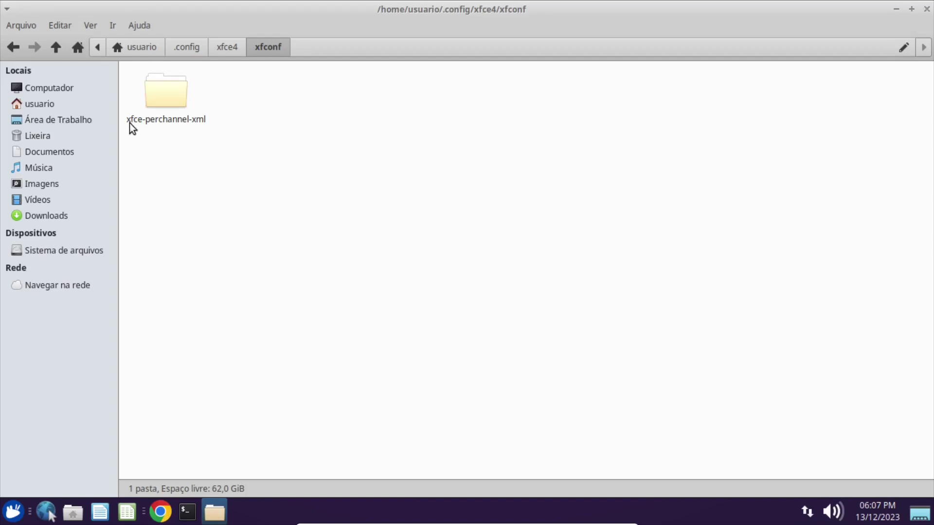
double_click(159, 90)
Select displays.xml, thunar.xml, xfce4-desktop.xml and xfce4-keyboard-shortcuts.xml to view their details.
click(170, 96)
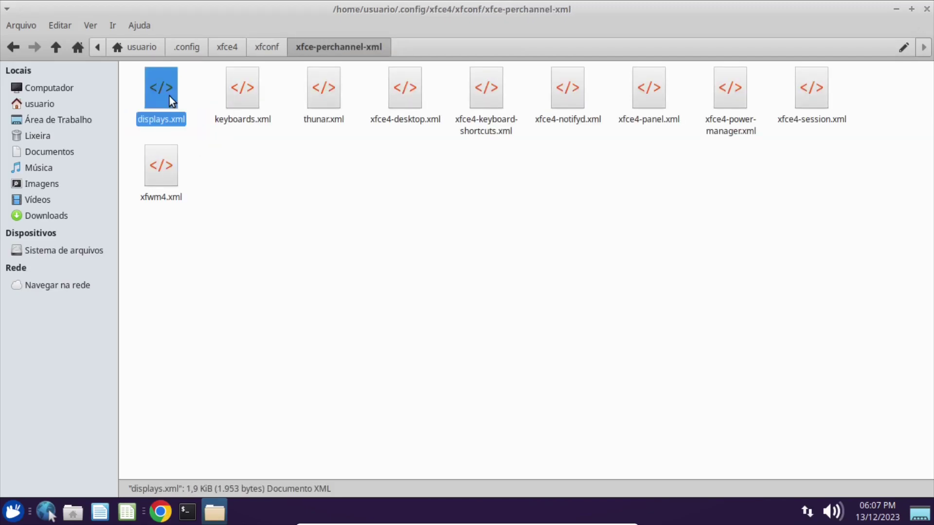
click(324, 92)
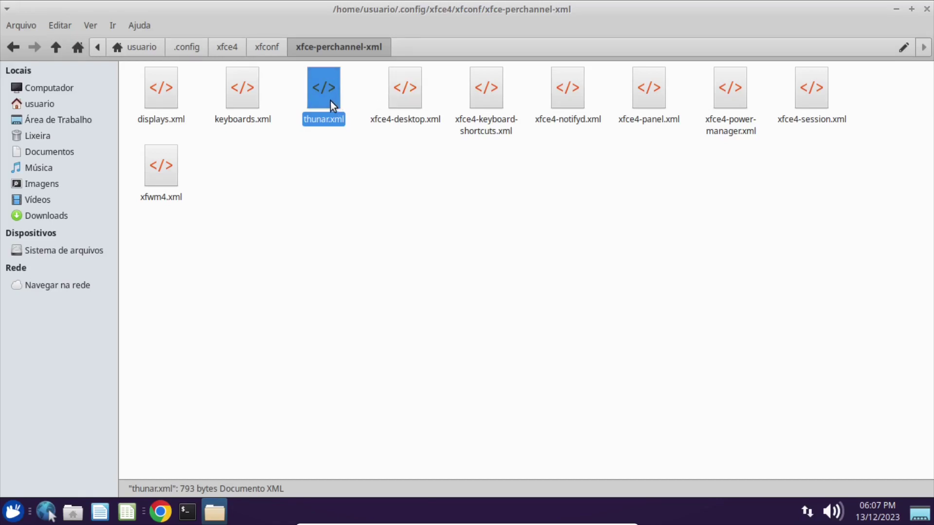
click(410, 94)
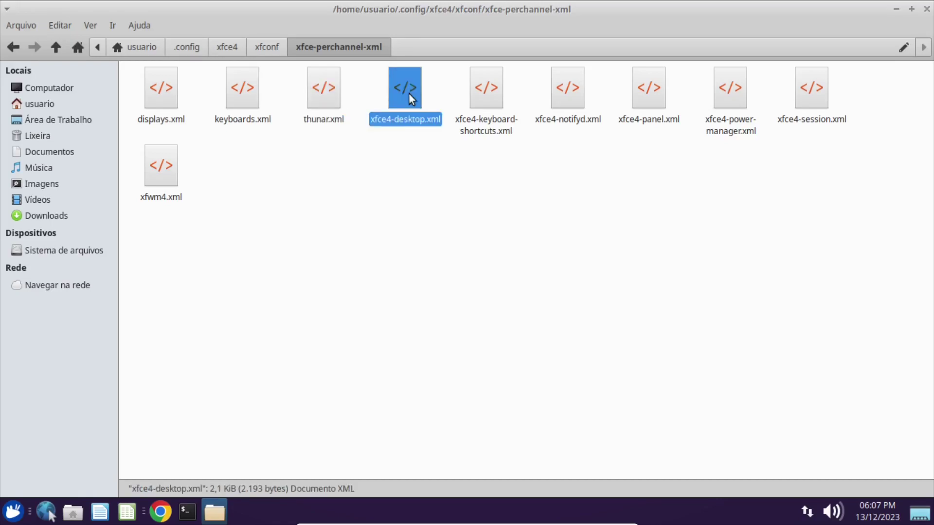
click(482, 99)
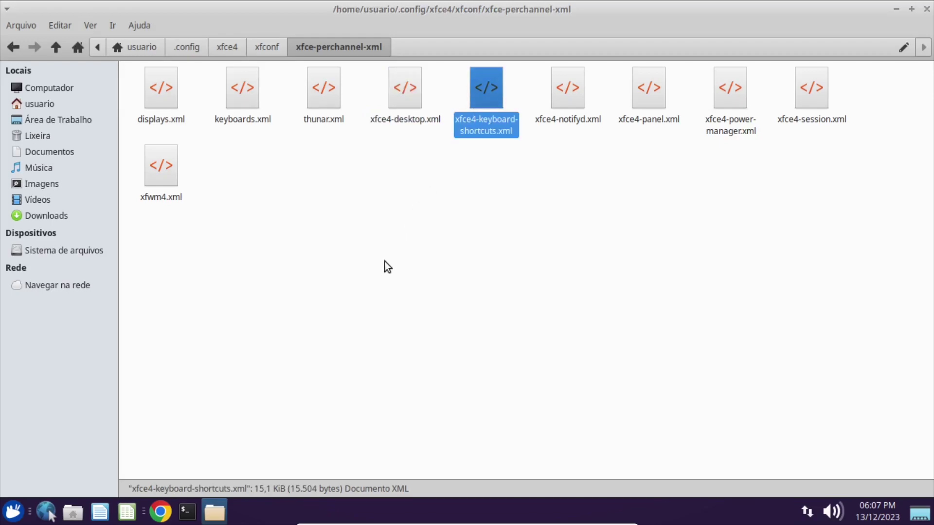
click(14, 512)
Launch the Settings Editor by searching 'editor' and view the keyboards and thunar-volman channels.
text(editor)
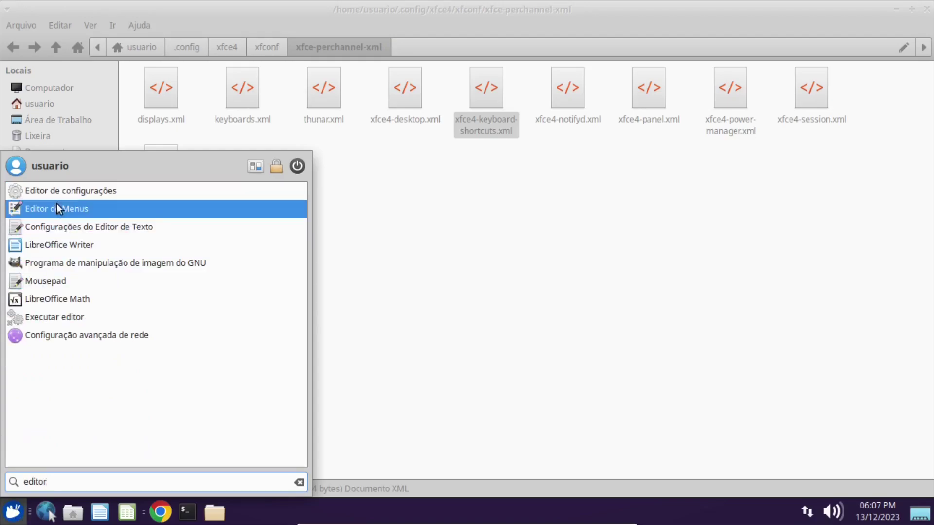
click(64, 191)
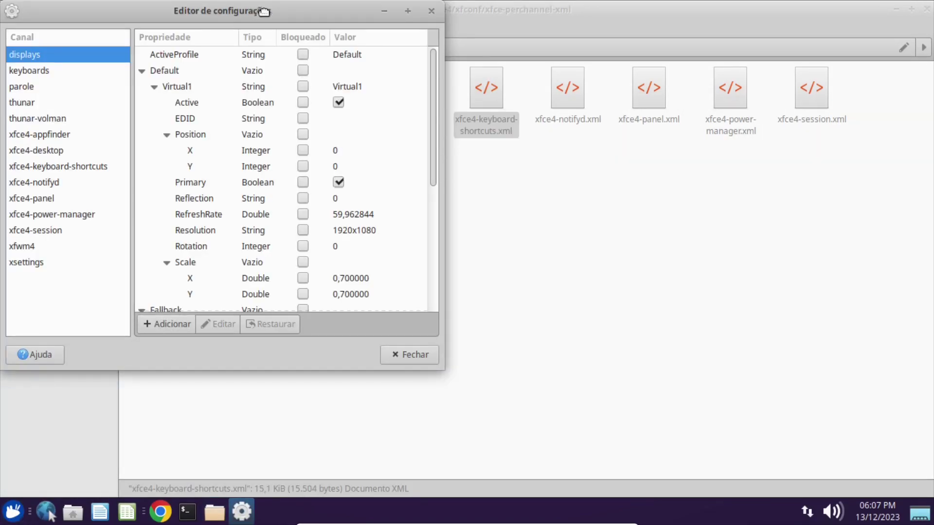
drag(258, 10, 607, 63)
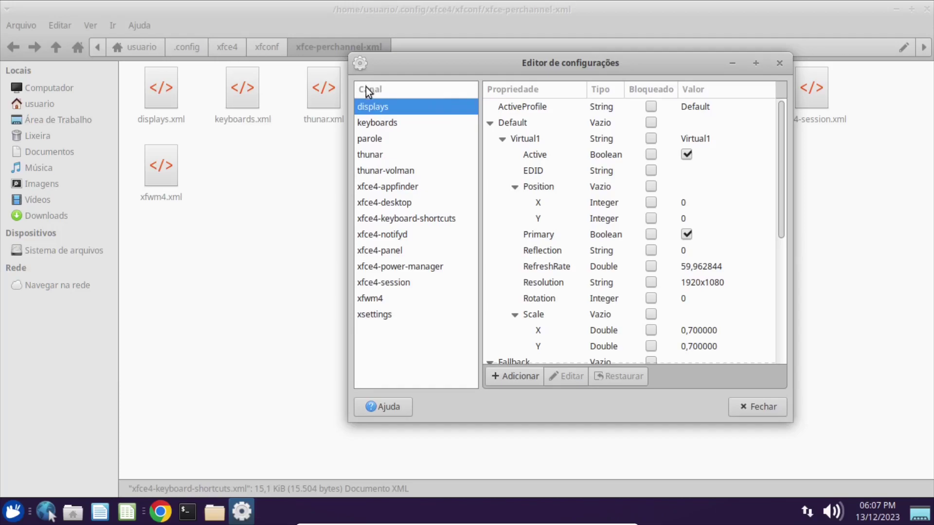
click(370, 125)
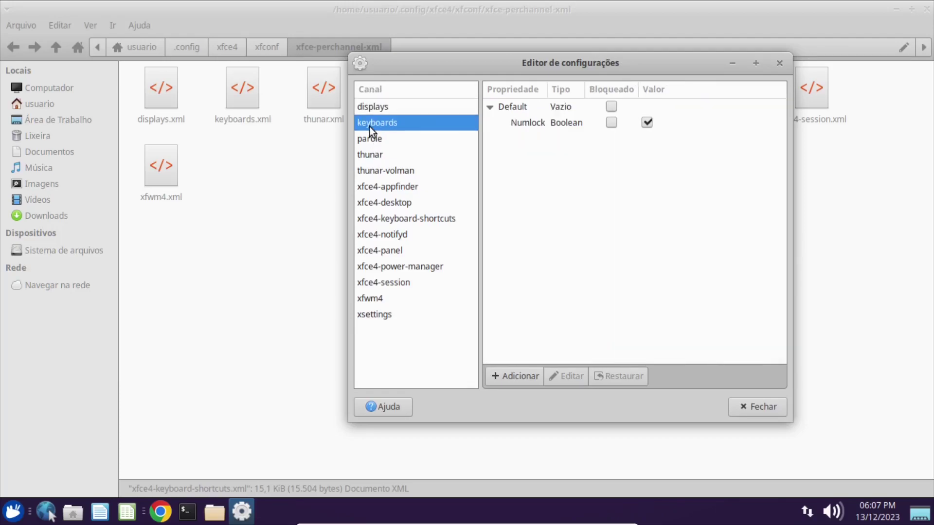
click(372, 171)
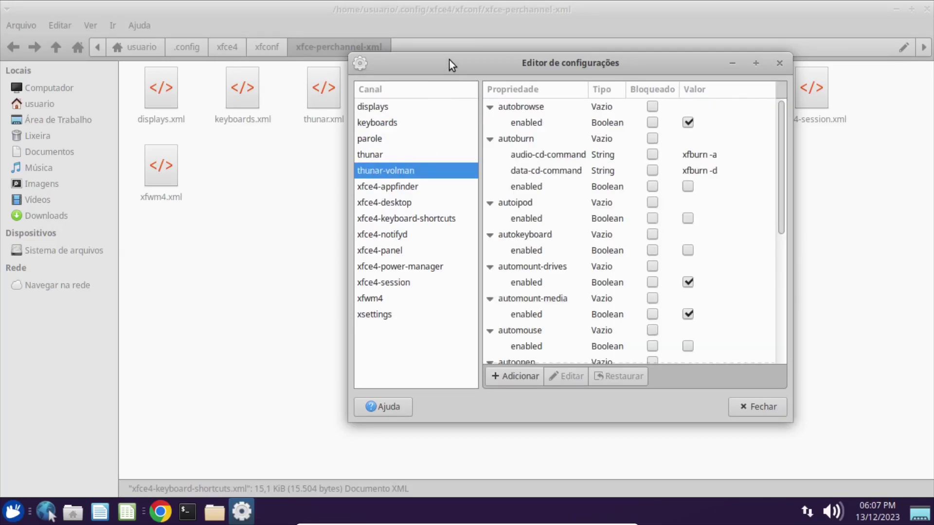
drag(448, 60, 436, 59)
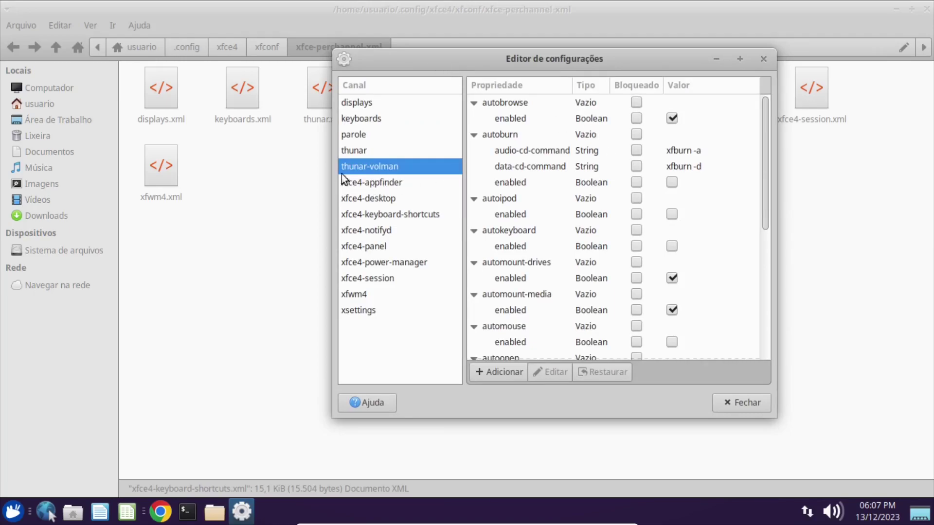
View the thunar channel's last-view property, then the xfce4-desktop channel, and raise Thunar.
click(351, 149)
click(587, 169)
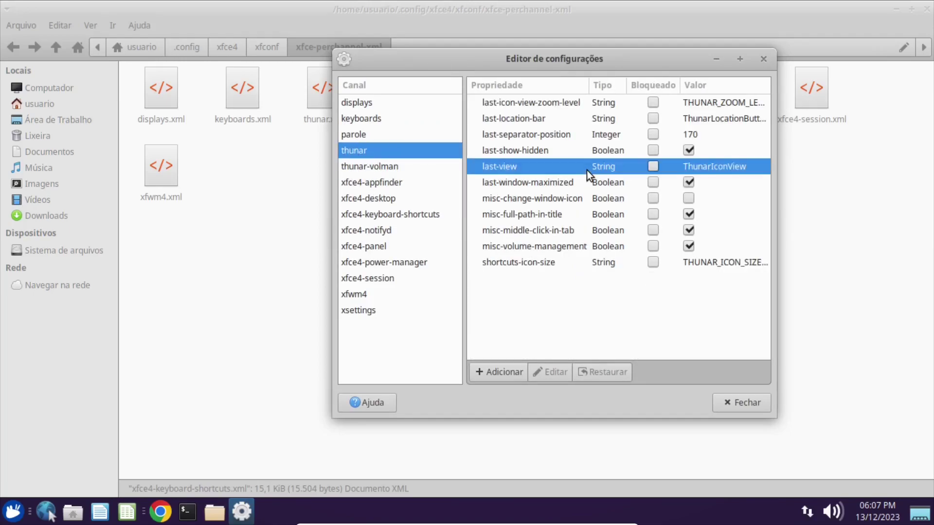
drag(620, 66, 659, 81)
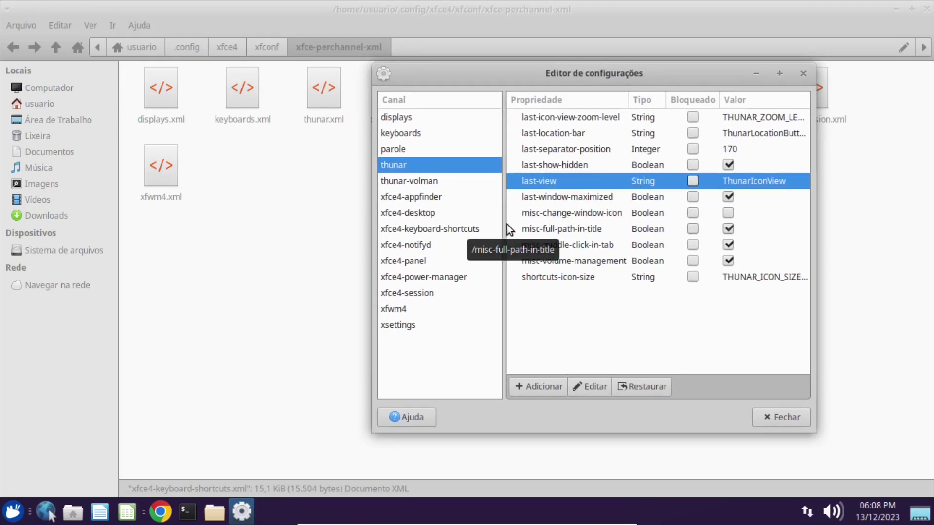
drag(536, 73, 544, 87)
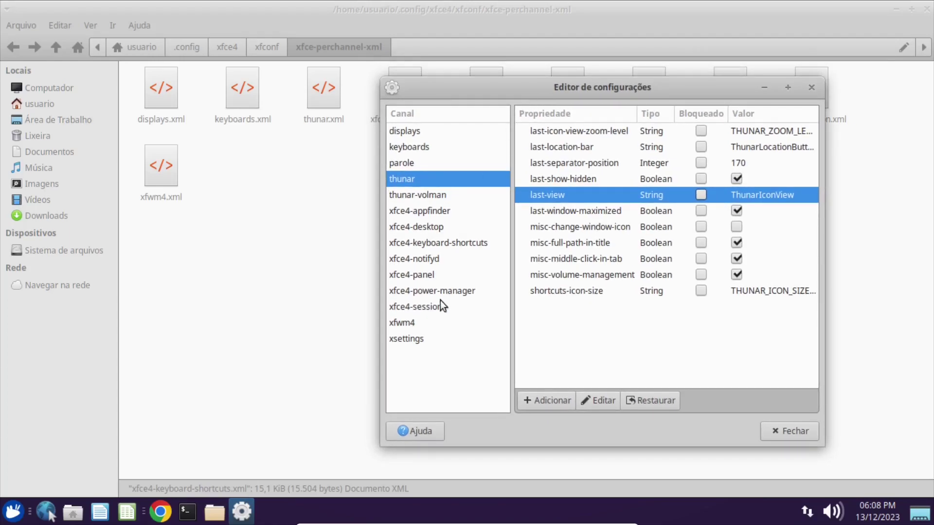
click(413, 229)
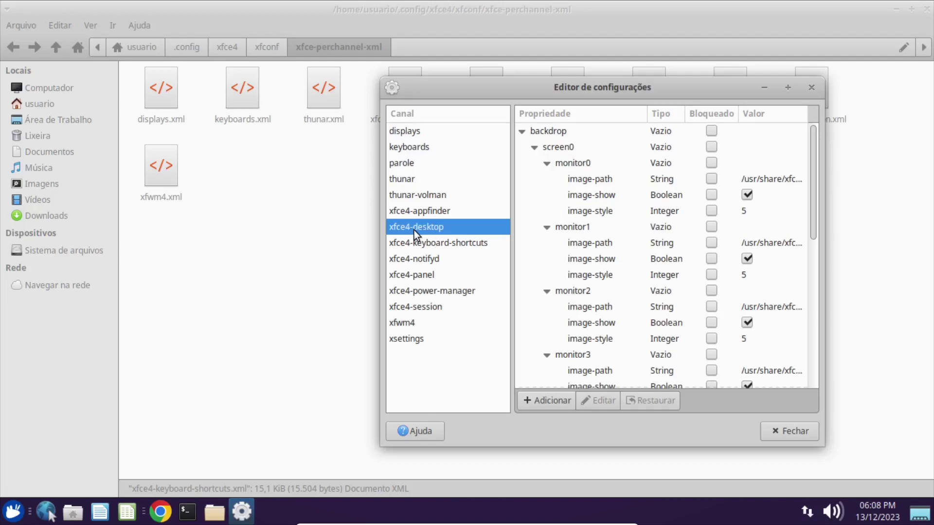
click(267, 213)
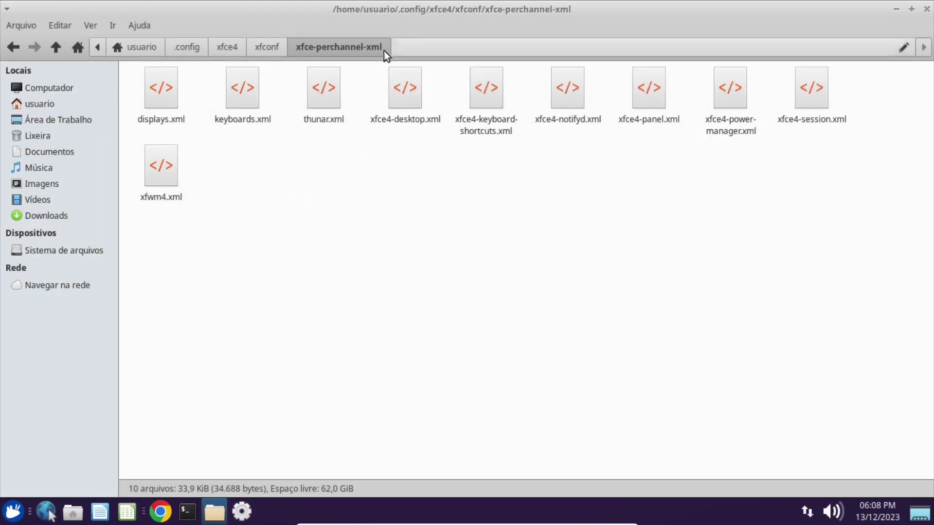
Select xfce4-desktop.xml, then maximize the Settings Editor, select monitor0 image-path, and minimize it.
click(403, 92)
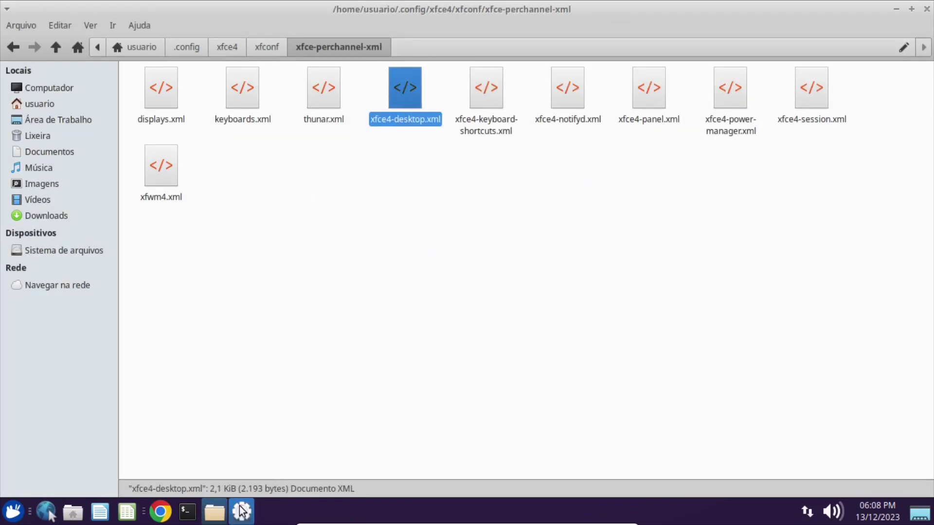
click(242, 511)
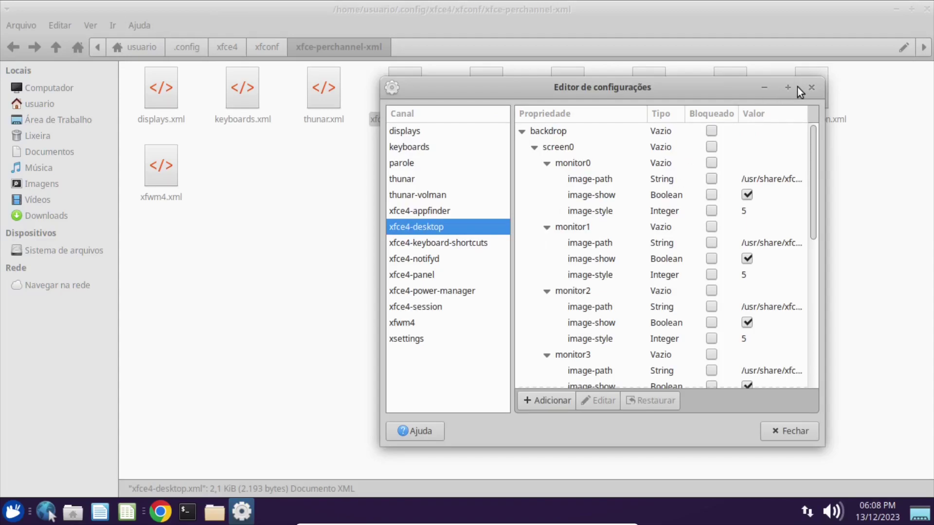
click(789, 88)
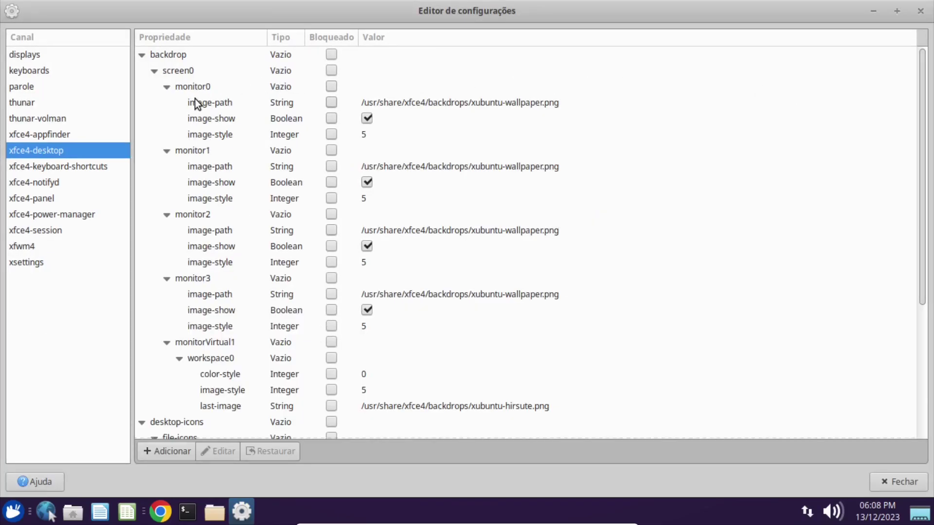
click(203, 106)
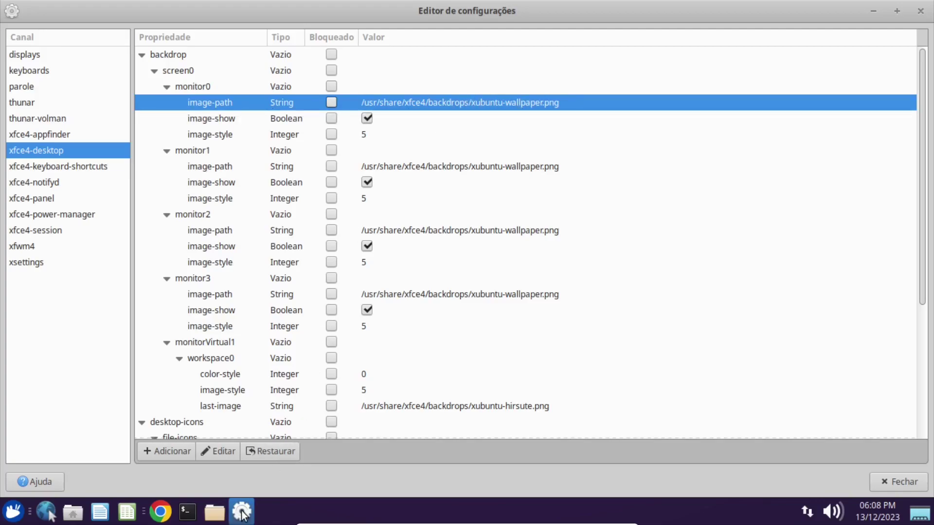
key(alt+Tab)
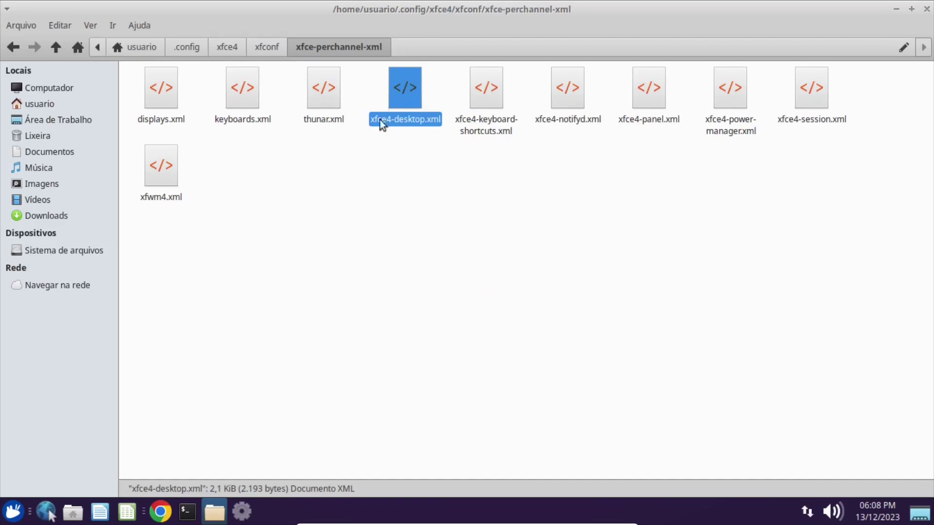
click(242, 511)
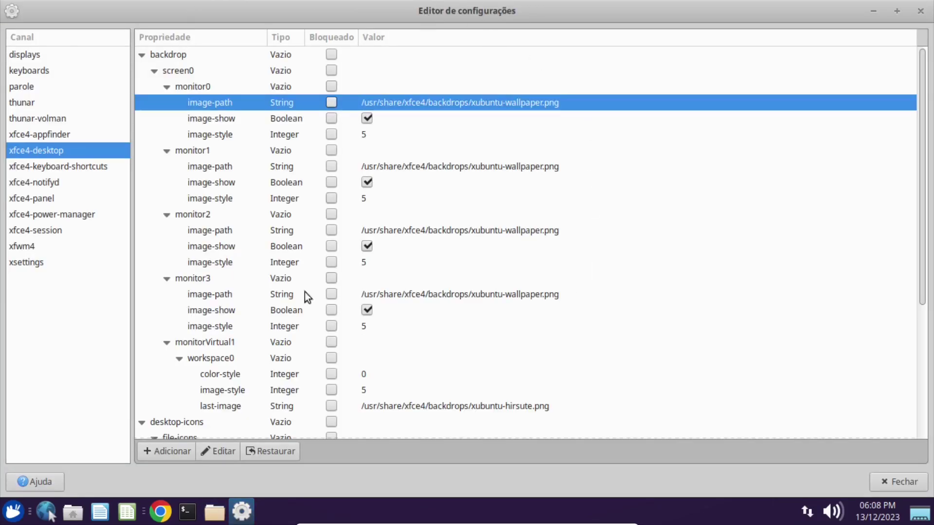
click(239, 514)
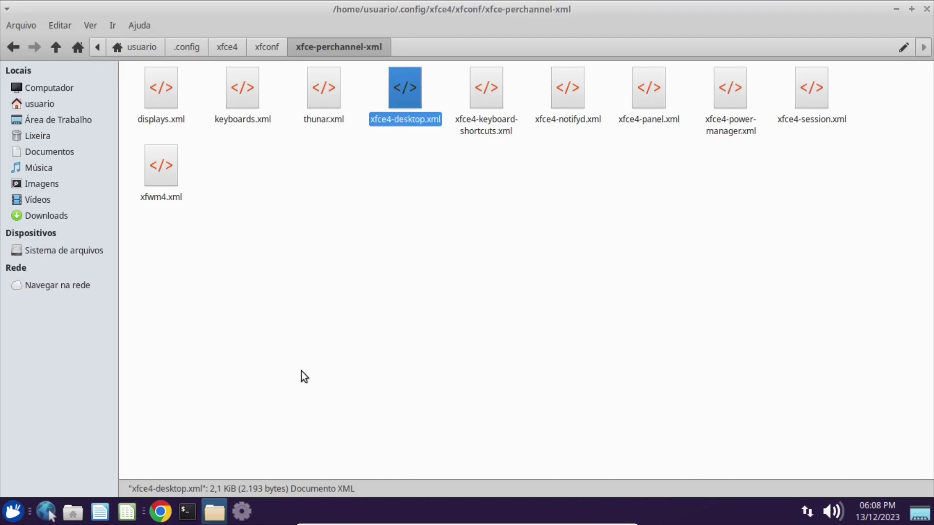
Highlight the pkill xfsettingsd line in the GitHub script, then minimize the browser.
click(155, 515)
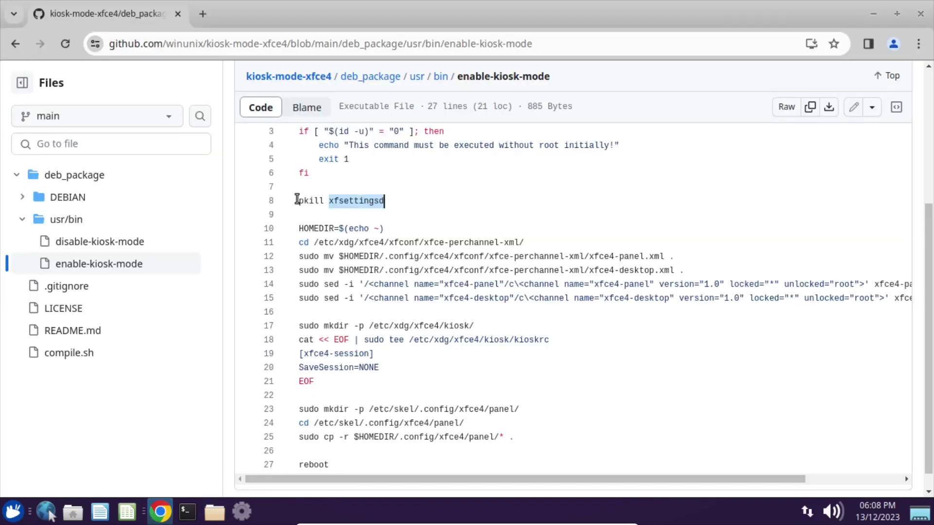
drag(297, 199, 386, 200)
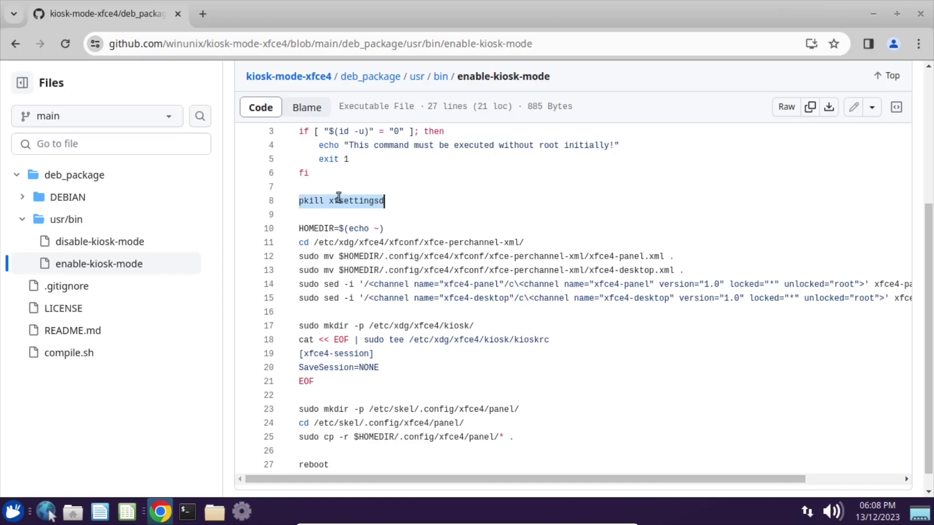
click(155, 520)
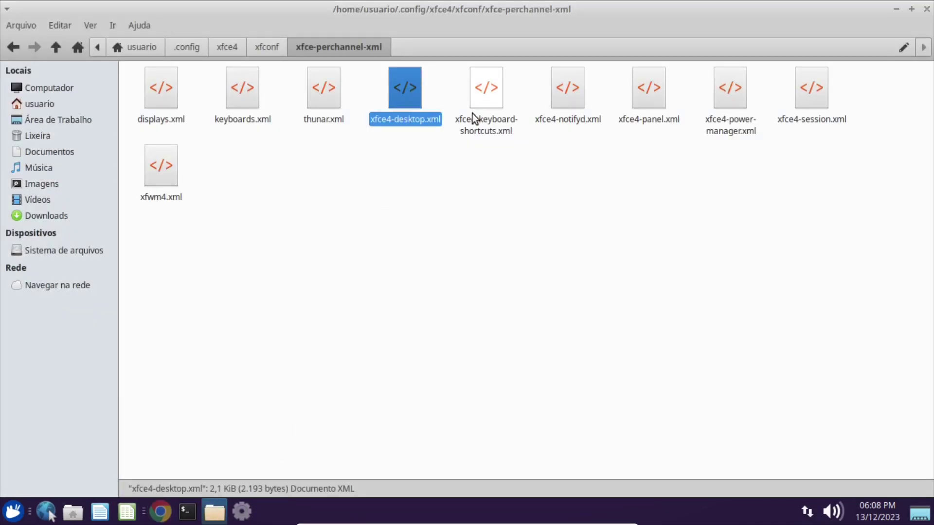
Select the keyboard-shortcuts, desktop and notifyd XML files in Thunar, then restore the Settings Editor.
click(484, 104)
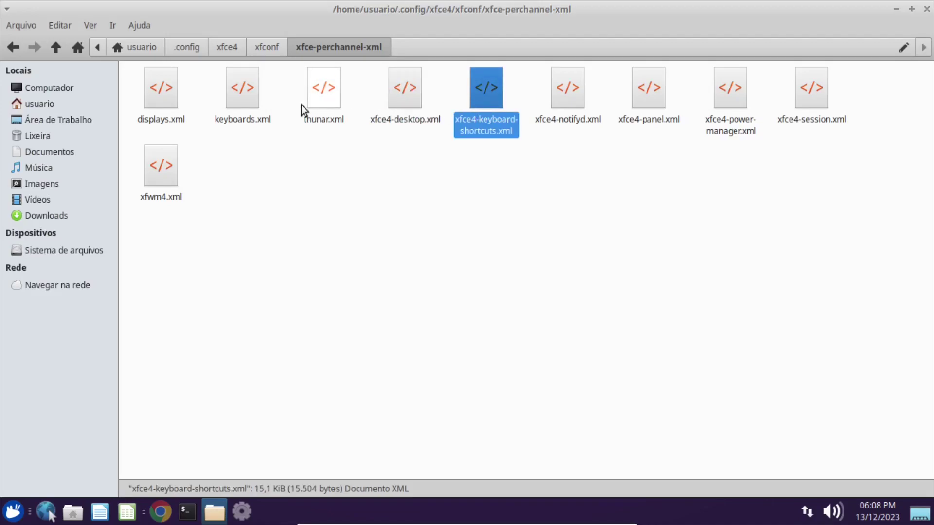
click(413, 100)
click(582, 95)
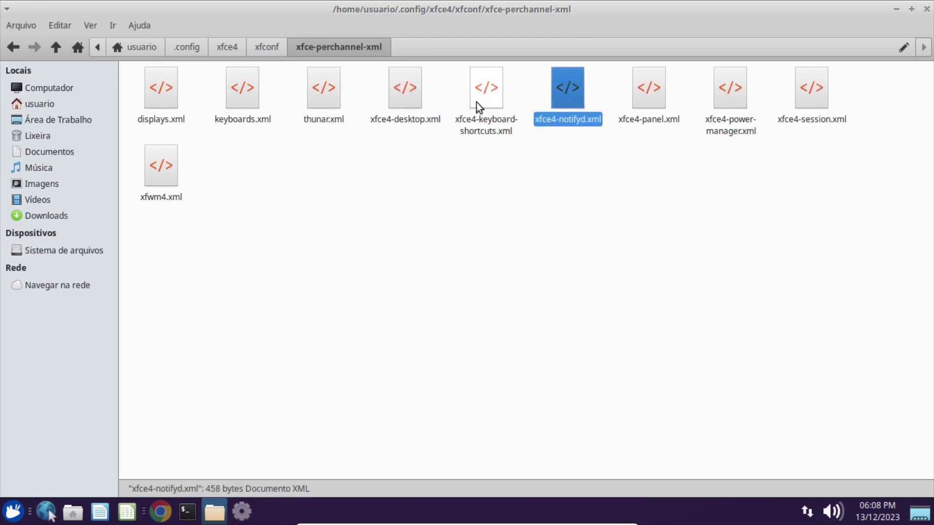
click(402, 103)
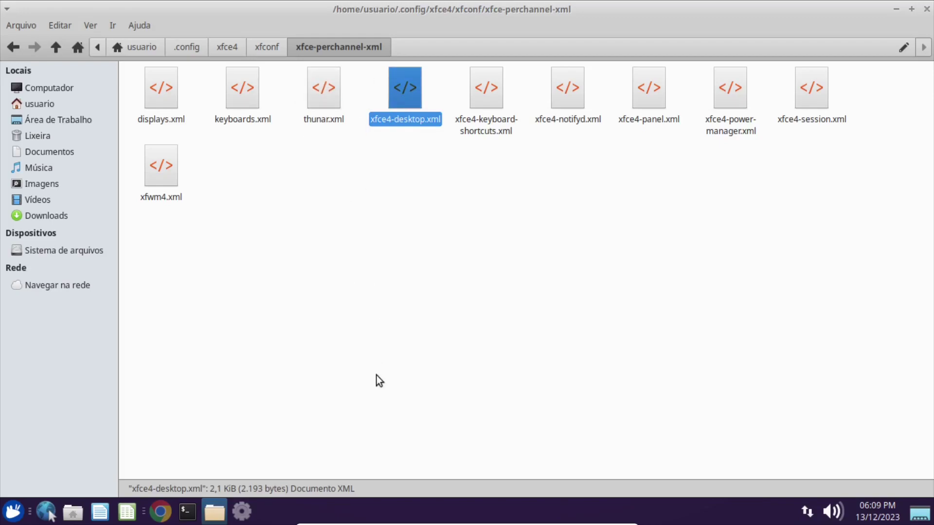
click(244, 510)
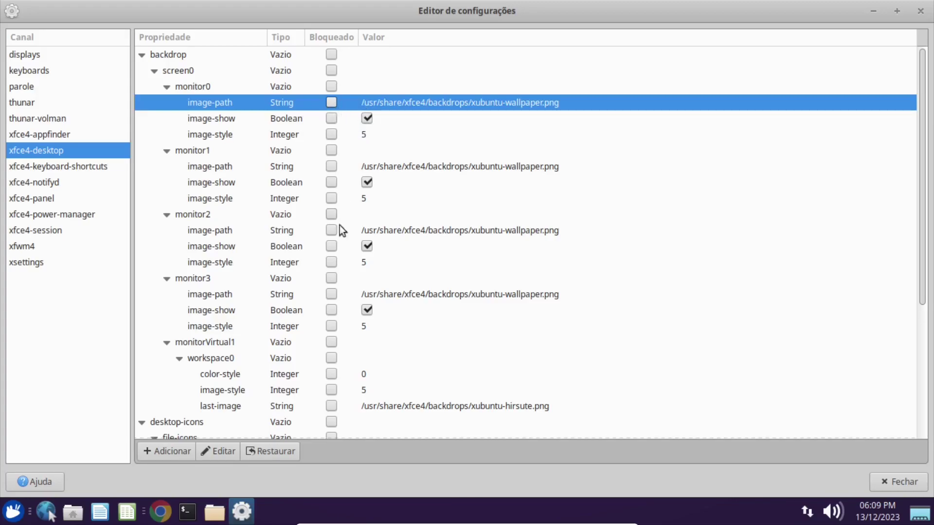
Browse the properties of the displays, thunar-volman and xfce4-panel channels.
scroll(336, 228, down, 5)
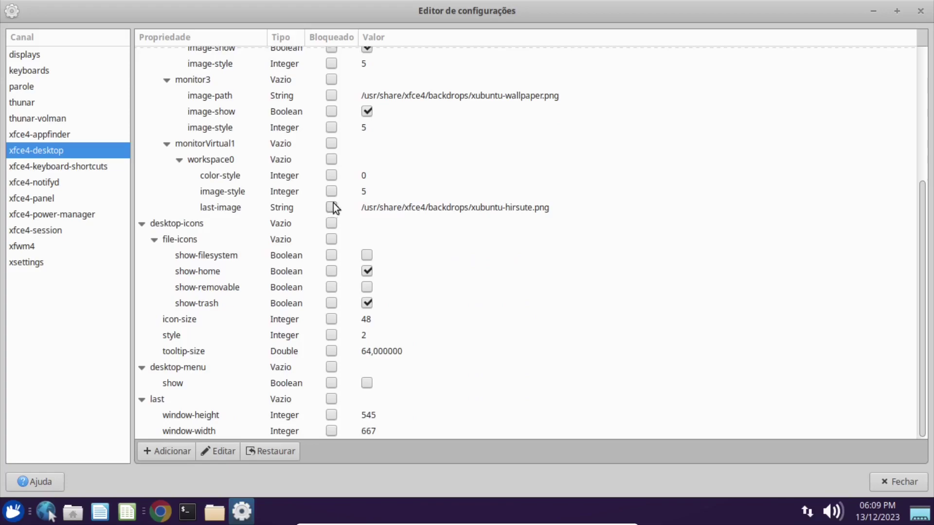
click(395, 207)
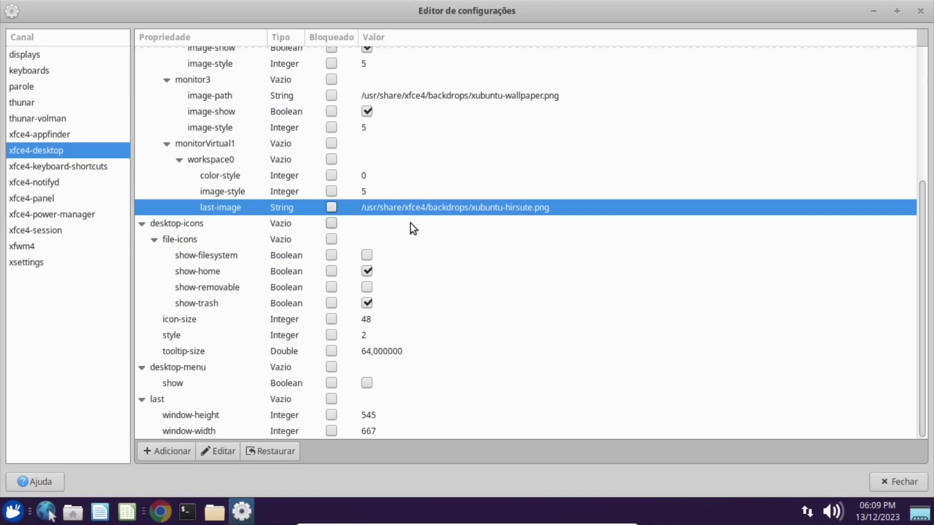
key(shift+Tab)
key(Home)
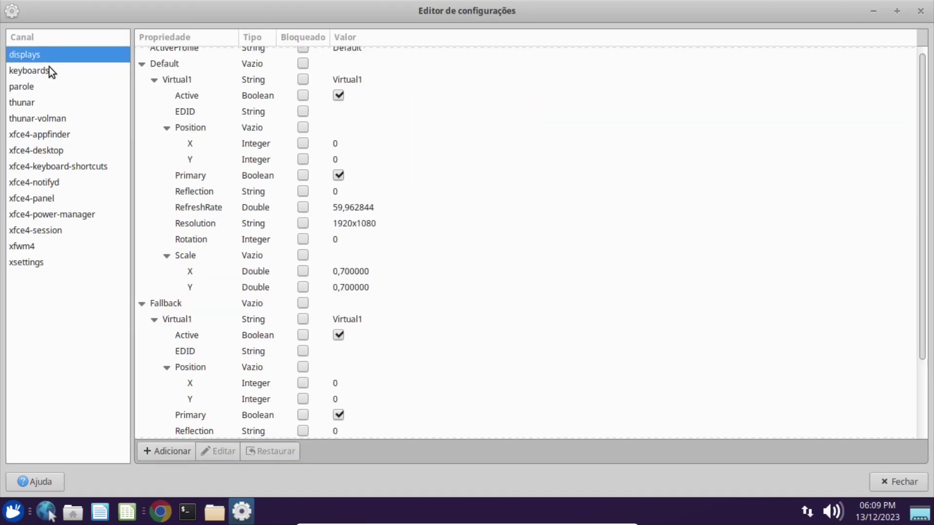
click(37, 118)
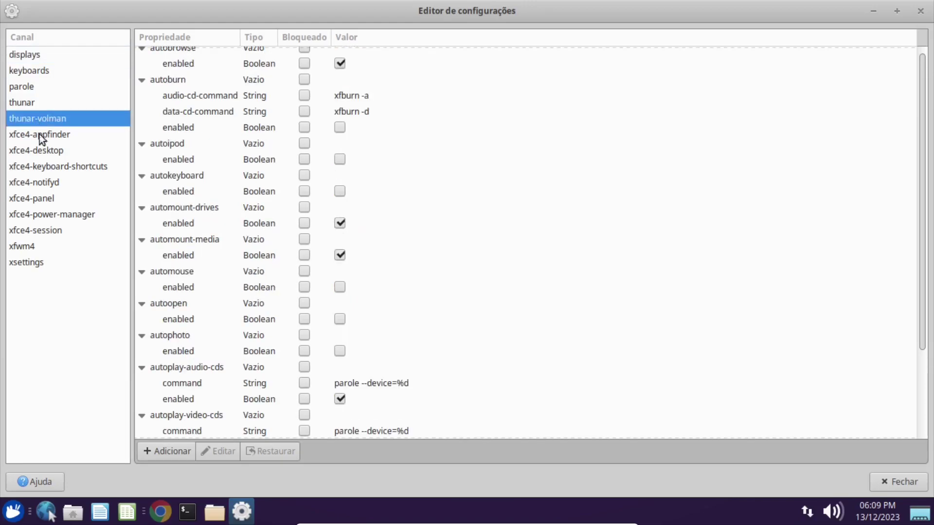
click(34, 200)
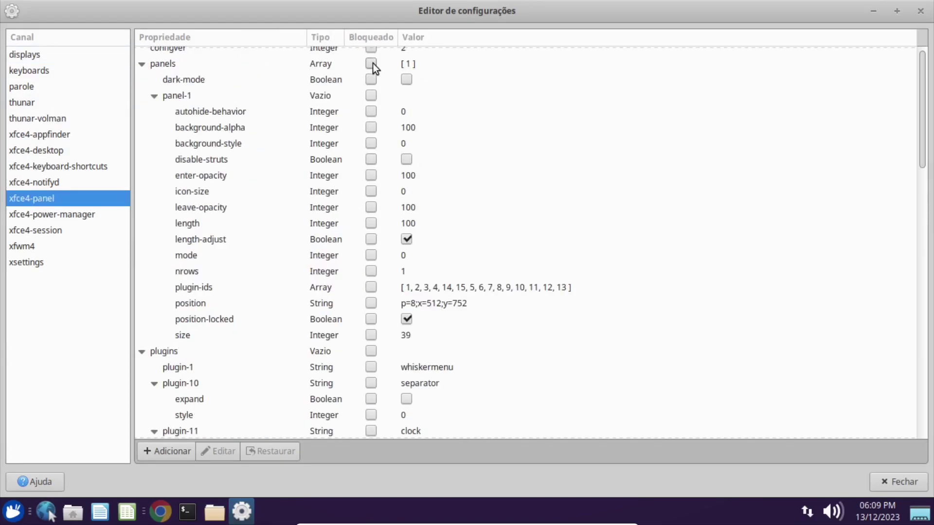
scroll(358, 177, down, 10)
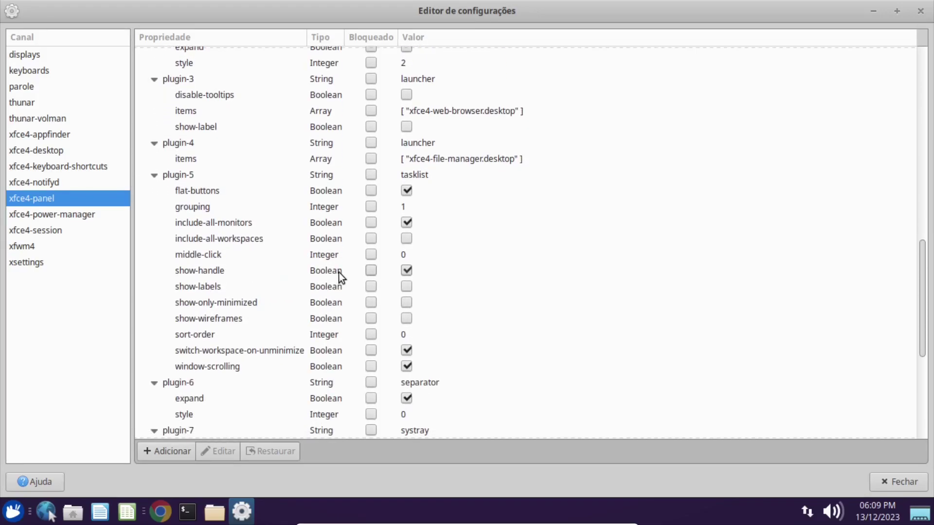
Open plugin-5 for editing, cancel leaving it as tasklist, and close the Settings Editor.
click(337, 162)
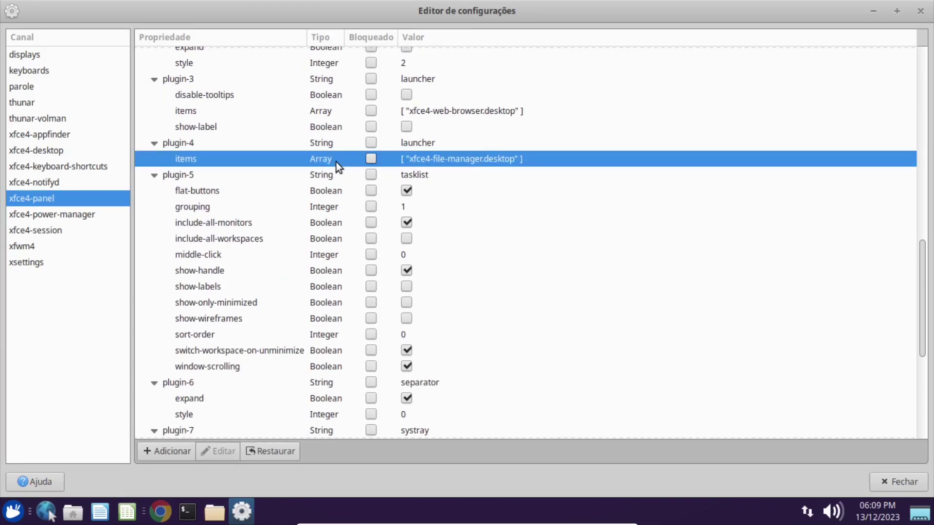
click(351, 176)
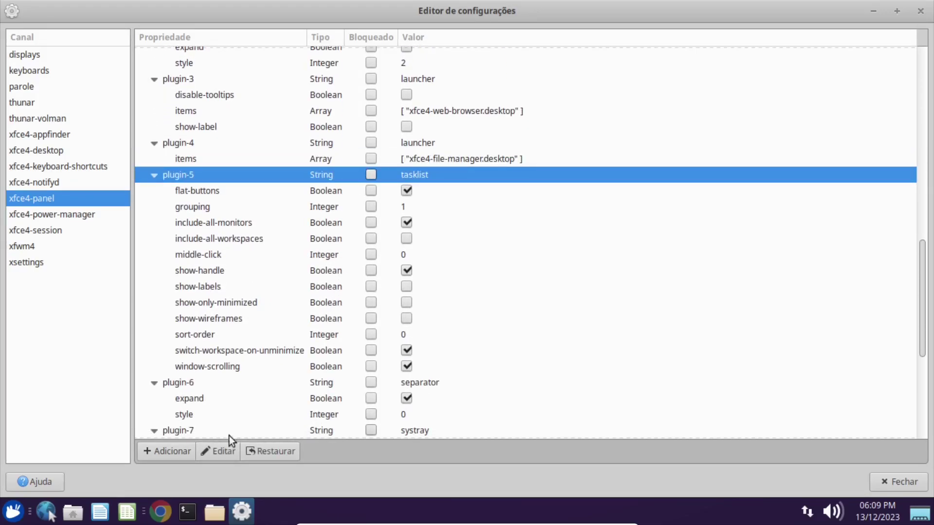
click(222, 451)
drag(442, 189, 525, 148)
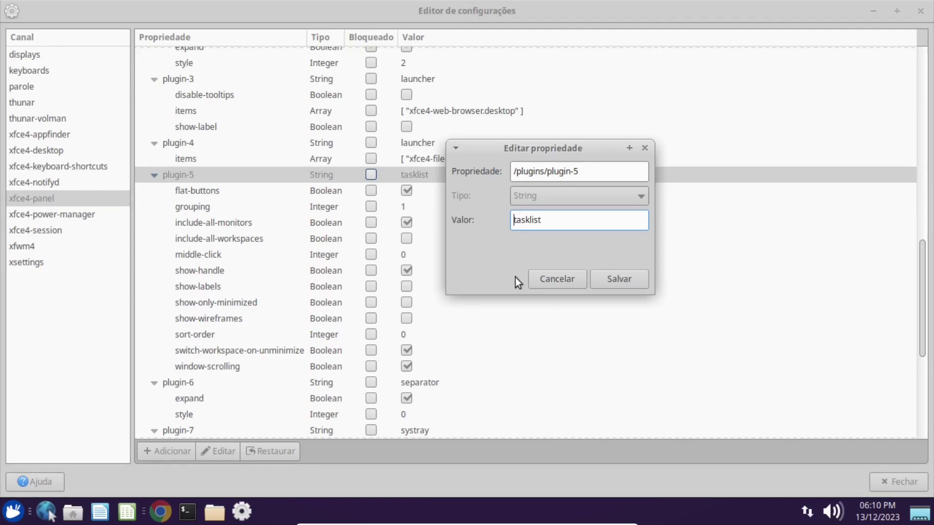
click(536, 280)
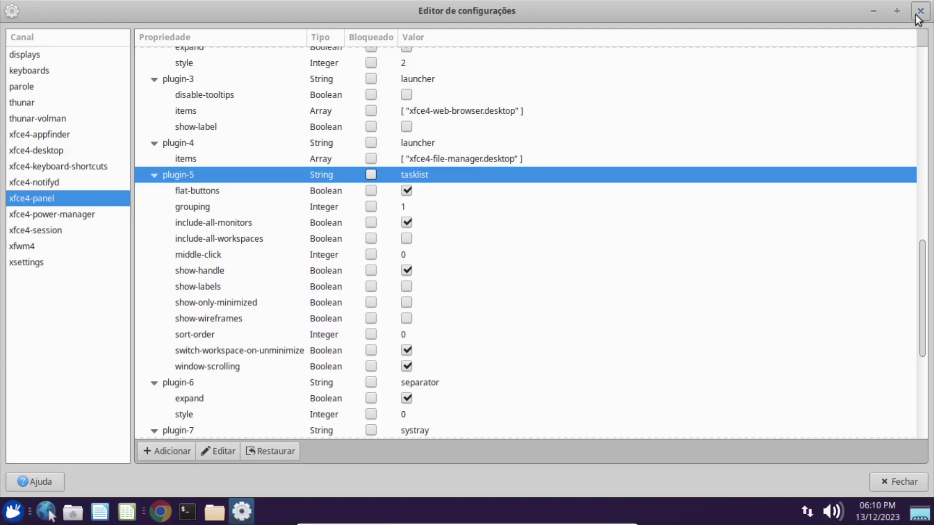
click(921, 11)
Clear the Thunar selection and bring up Ristretto showing the PUBSUB XFCE.png diagram.
click(472, 273)
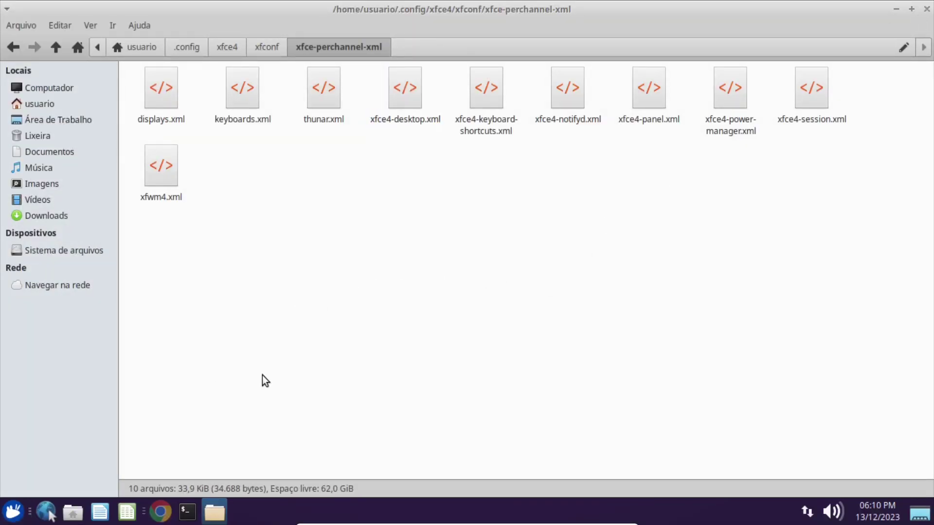
key(alt+Tab)
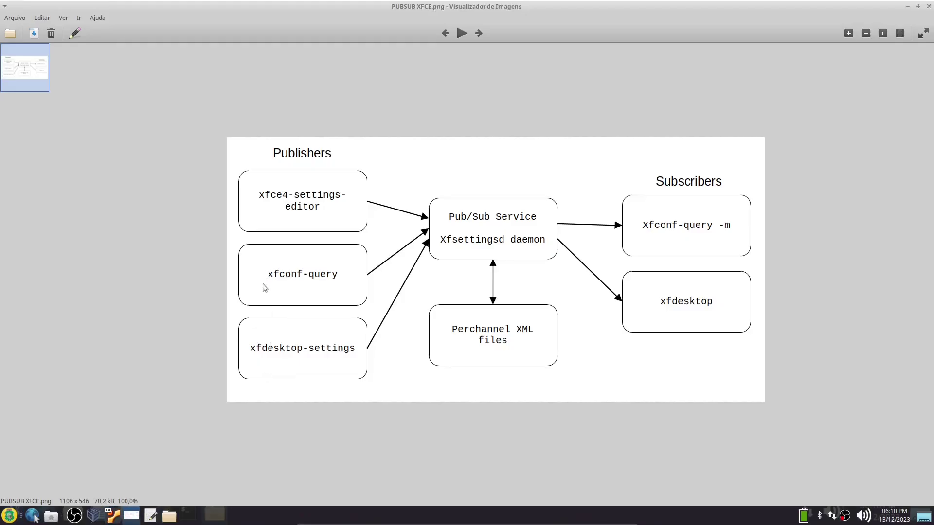
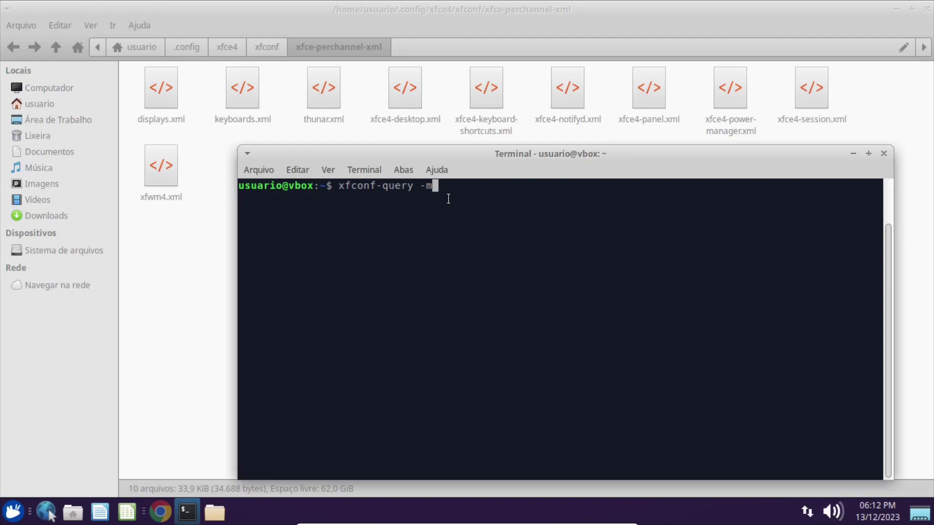
List all xfconf channels with xfconf-query -m and spot xfce4-desktop in the output.
key(Return)
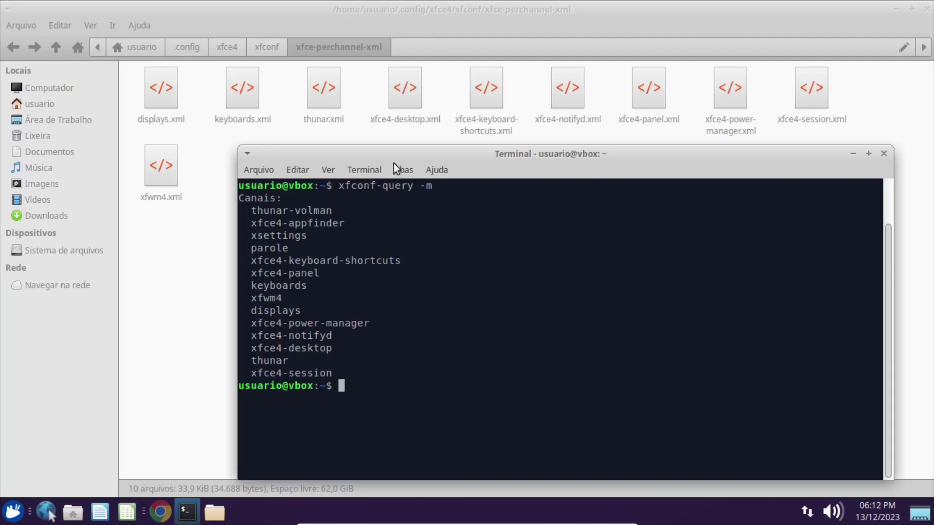
drag(381, 156, 373, 122)
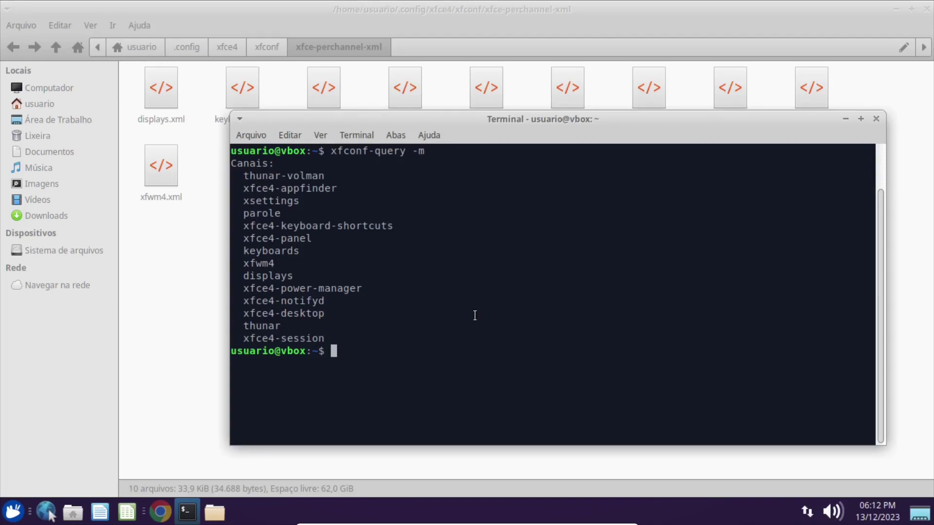
drag(242, 317, 315, 317)
click(498, 350)
Start monitoring the desktop channel with xfconf-query -m -c xfce4-desktop.
key(Up)
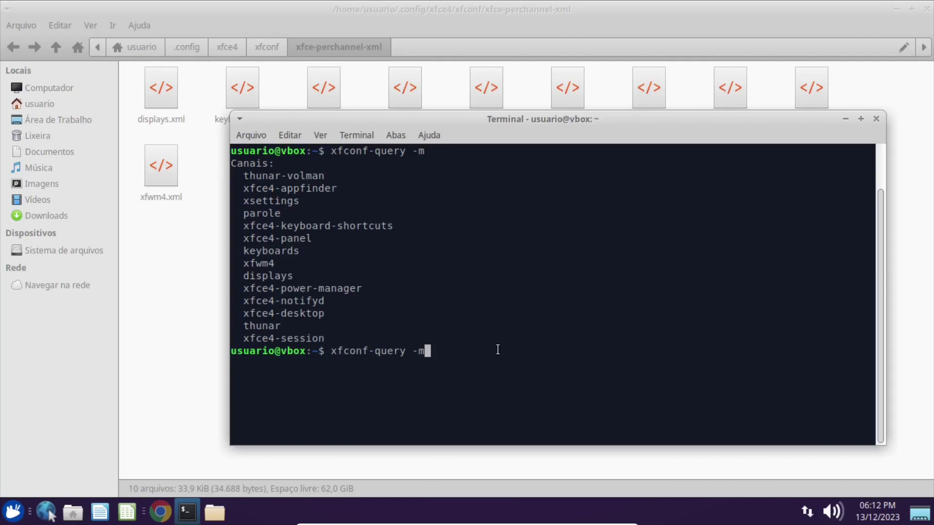
text(-c xfce4-dektop)
key(ctrl+l)
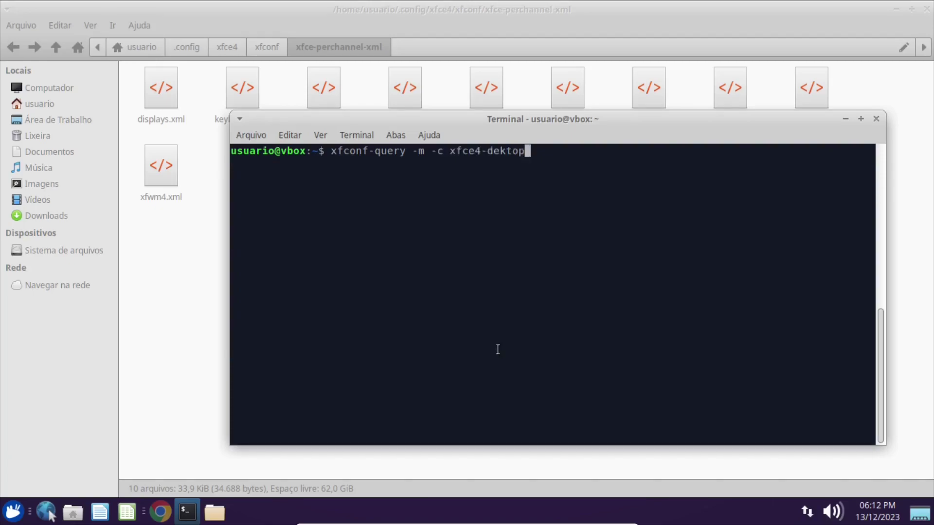
key(BackSpace)
key(BackSpace)
key(BackSpace)
key(BackSpace)
key(BackSpace)
text(ssktop)
key(Return)
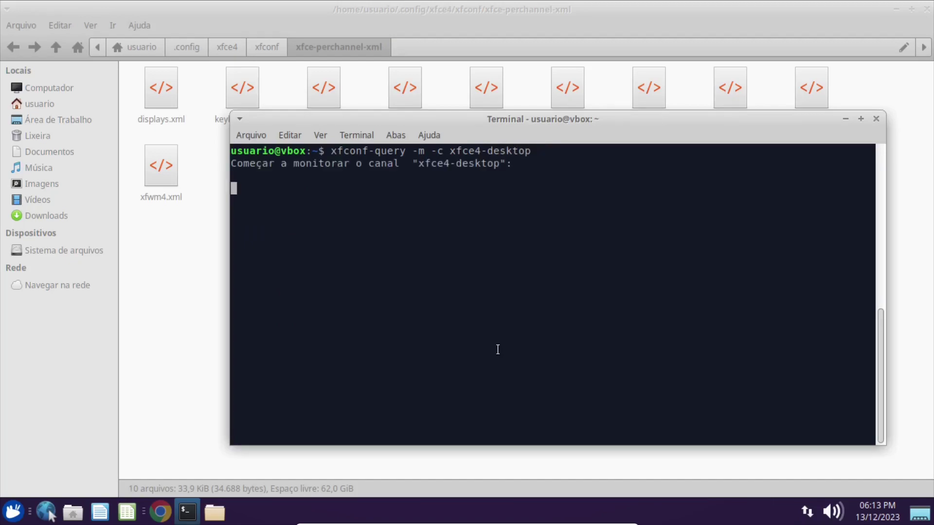
drag(332, 152, 356, 153)
drag(418, 163, 501, 163)
click(314, 211)
click(896, 10)
Launch Editor de configurações from the Whisker menu and show the xfce4-desktop channel.
click(14, 513)
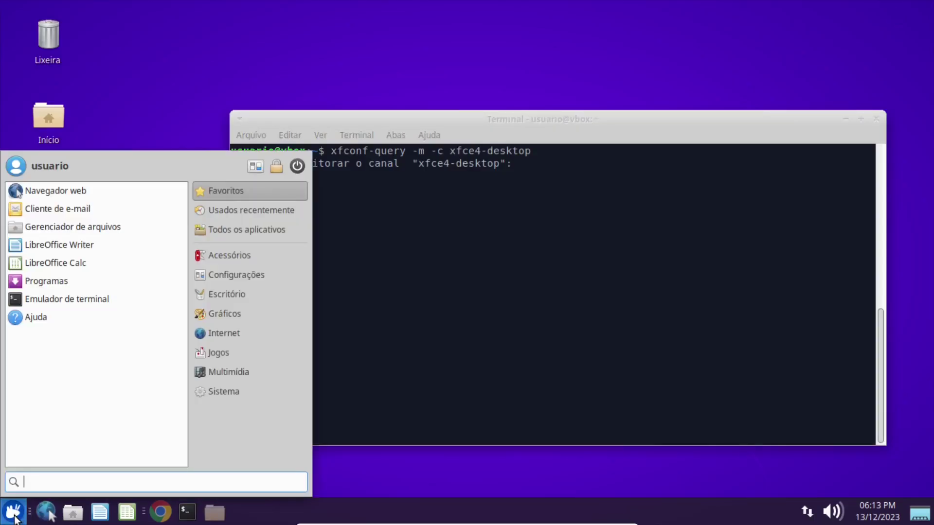
text(editor)
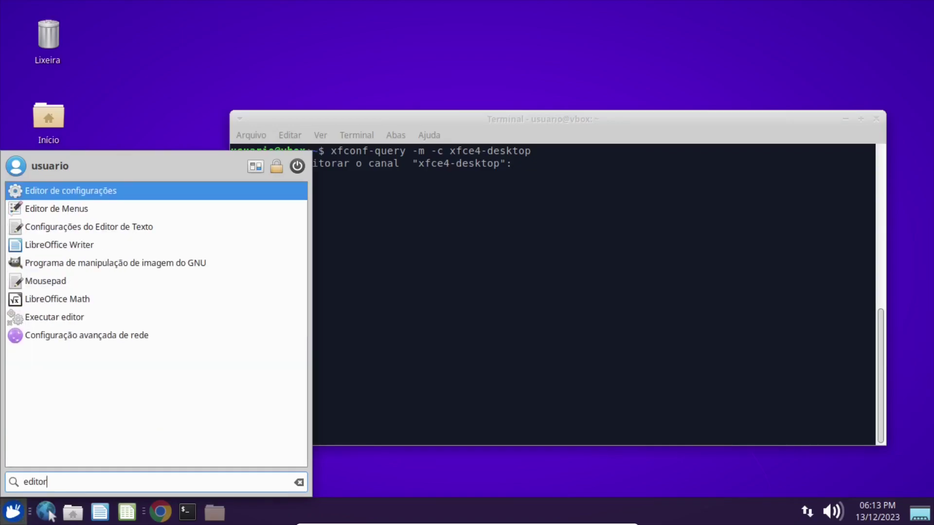
key(Return)
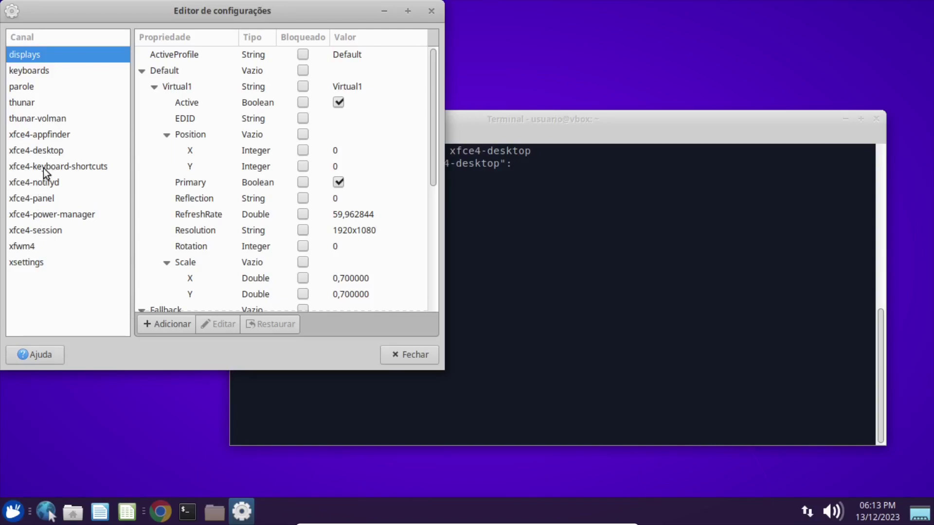
click(42, 149)
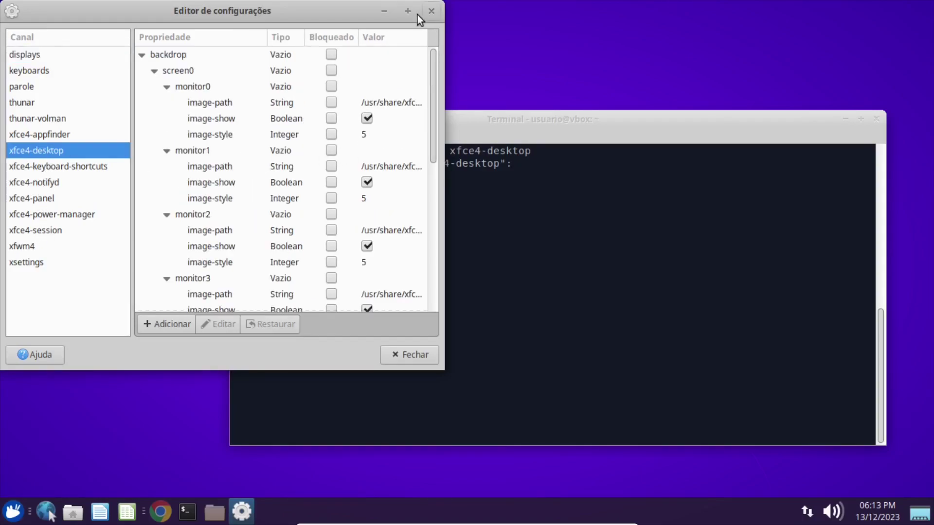
click(408, 11)
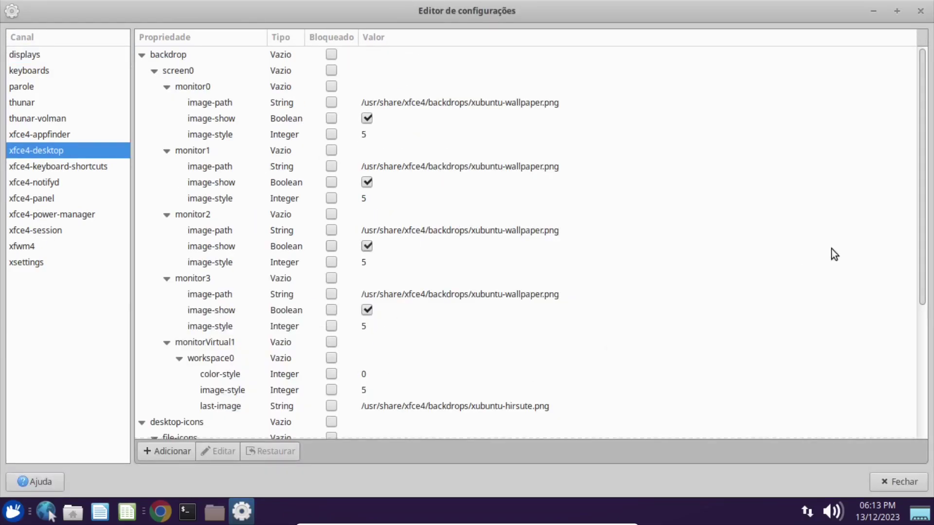
drag(923, 181, 923, 337)
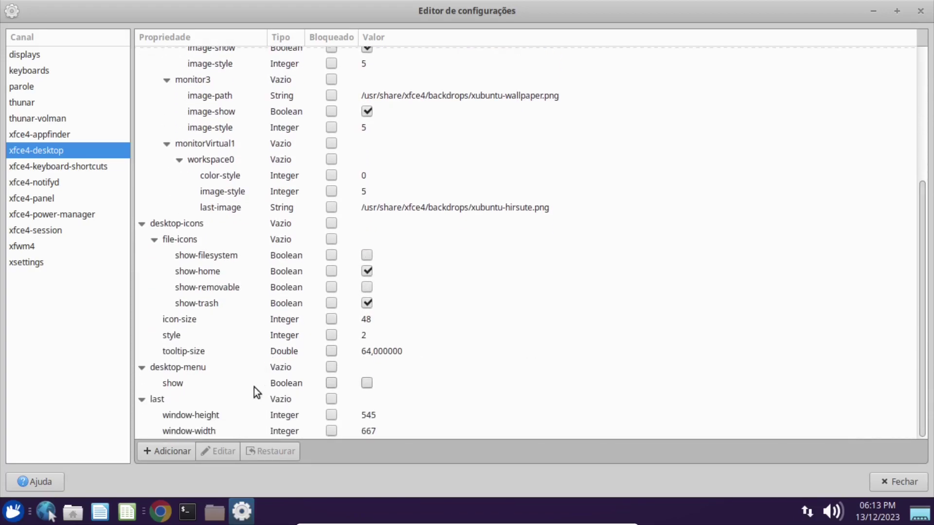
Change the /last/window-height property from 545 to 546 and save it.
click(208, 415)
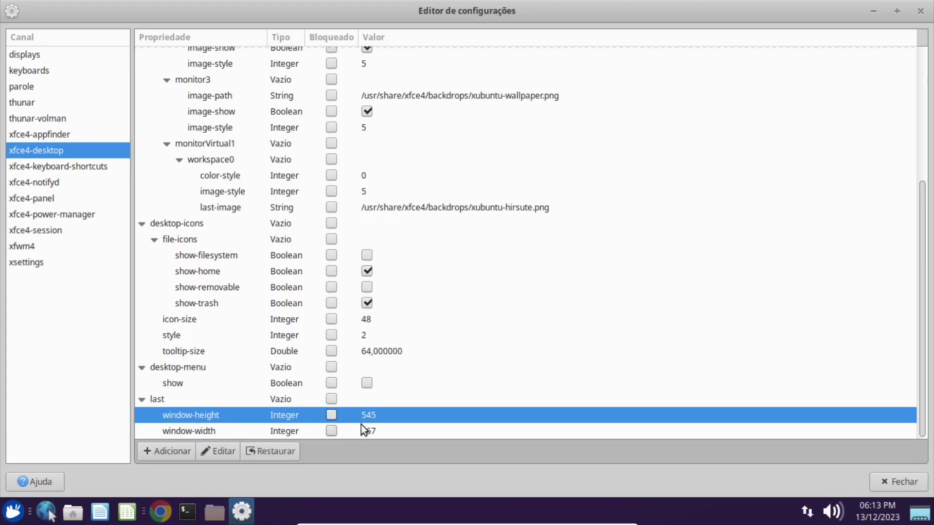
click(218, 451)
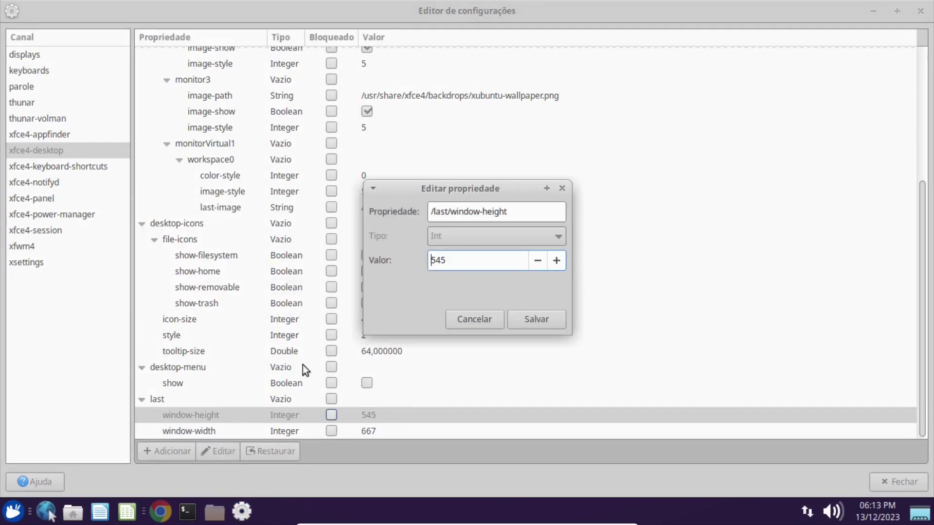
double_click(439, 266)
text(546)
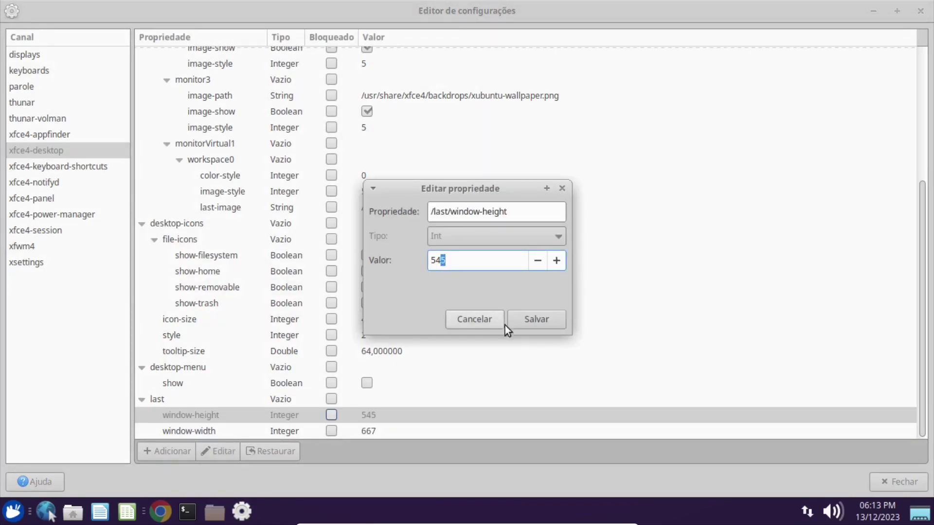
click(538, 321)
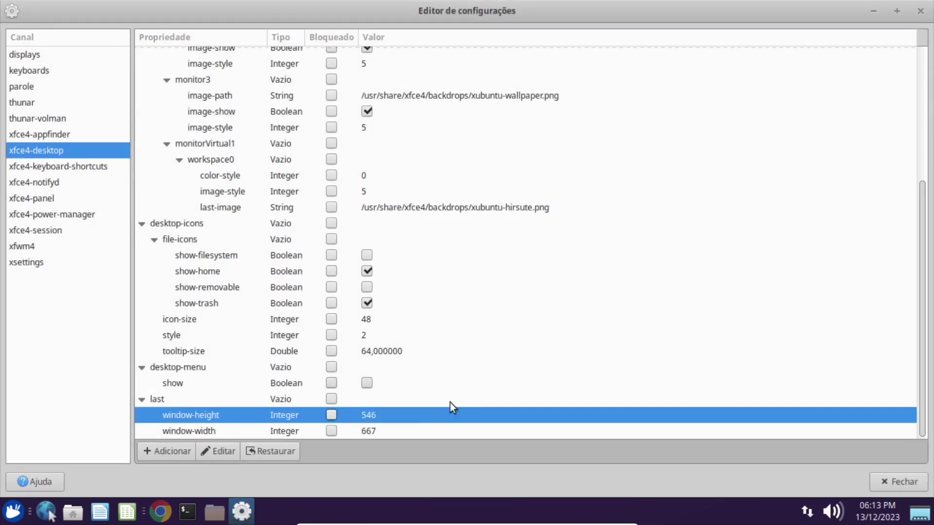
Check the terminal monitor's report of the window-height change.
click(868, 11)
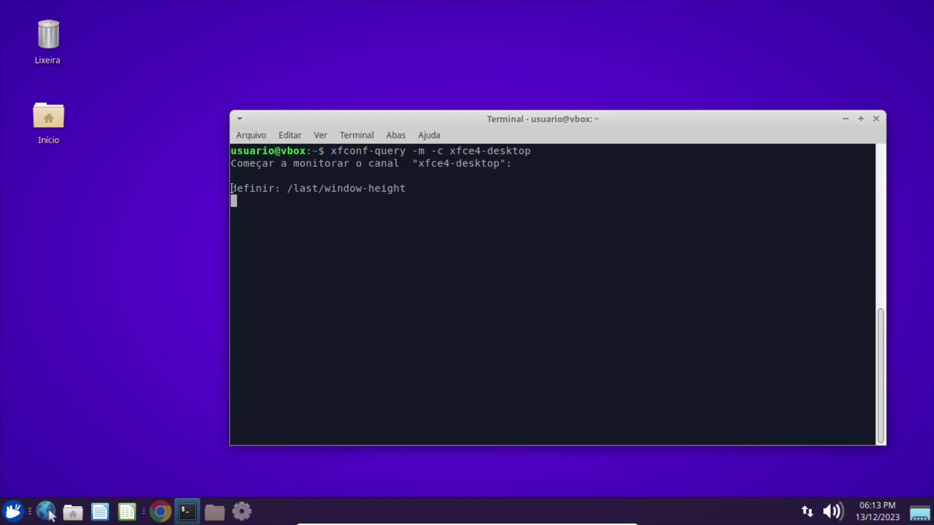
drag(235, 189, 414, 186)
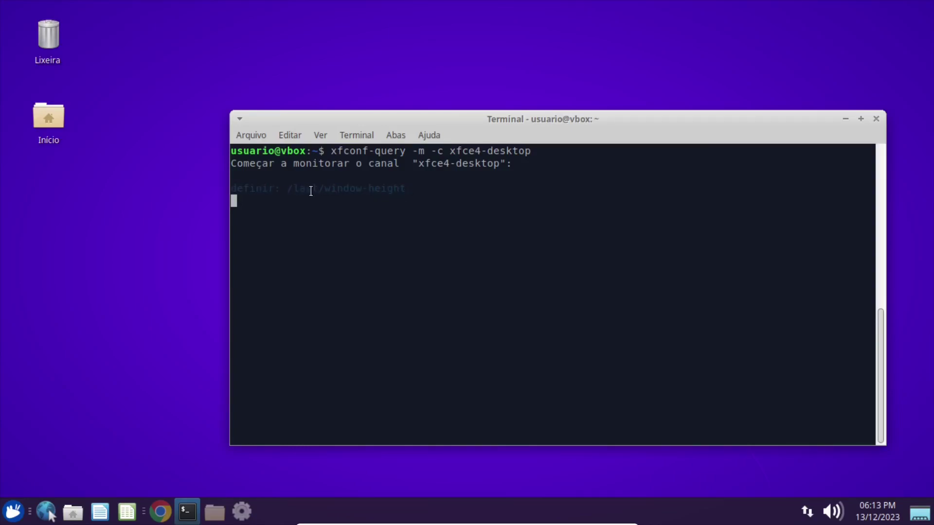
drag(400, 120, 428, 59)
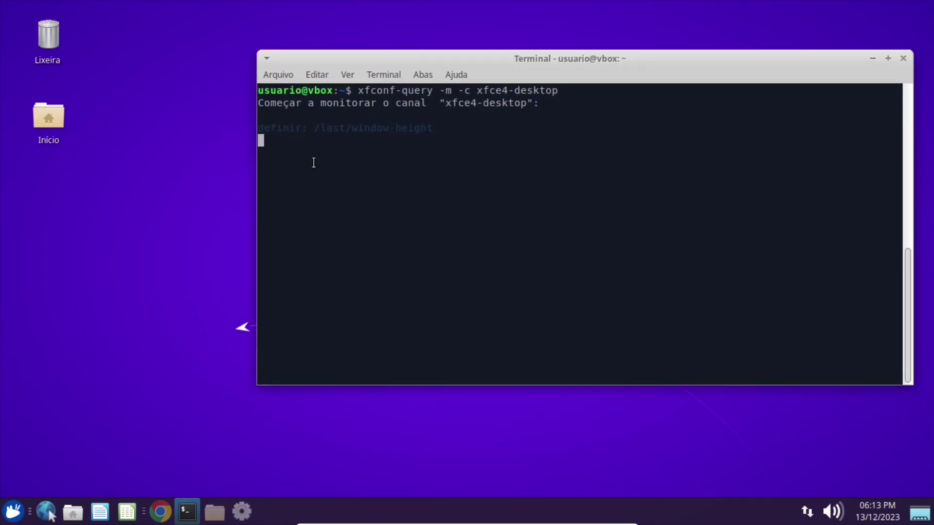
click(317, 130)
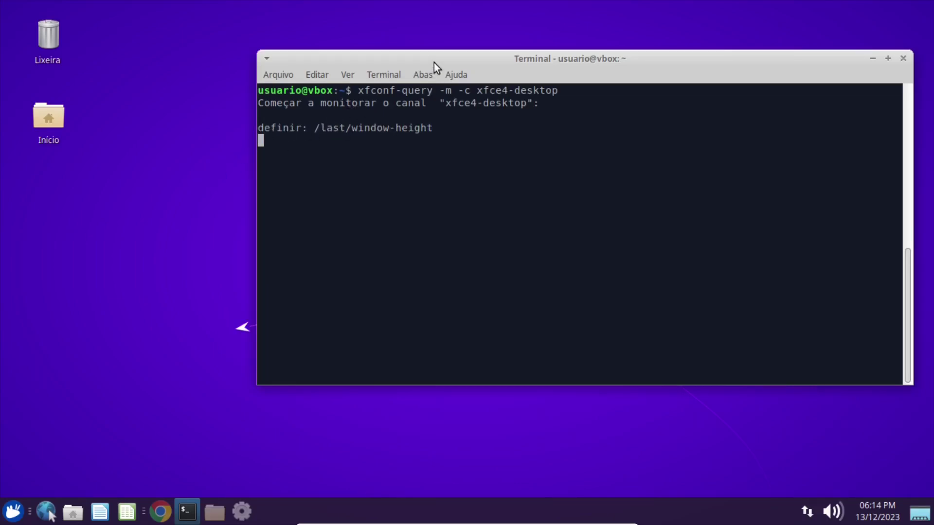
drag(434, 63, 413, 38)
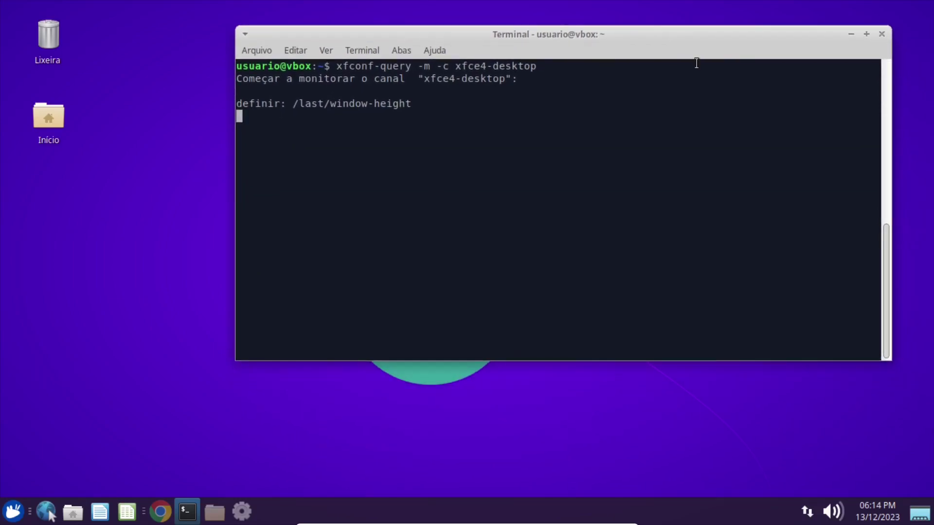
right_click(125, 270)
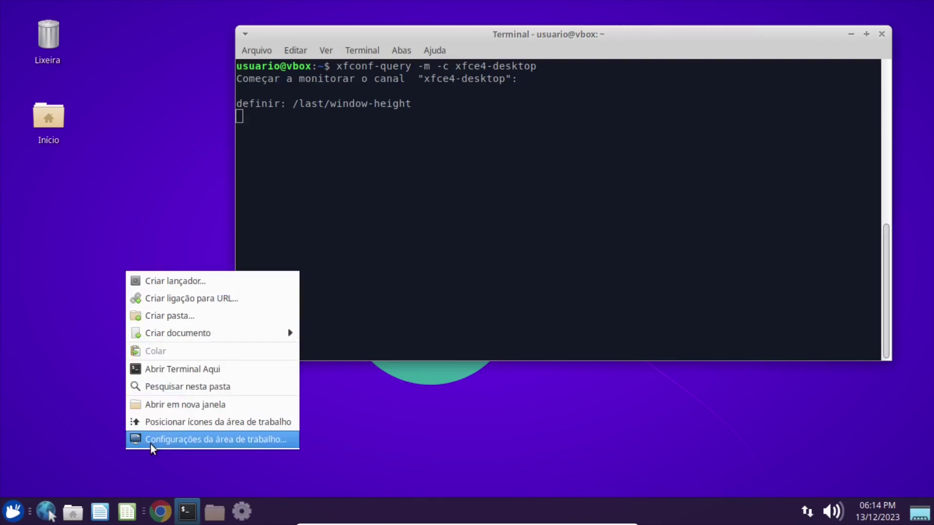
Set the teal wallpaper as the desktop background in Desktop settings.
click(152, 445)
drag(402, 41, 421, 28)
click(338, 459)
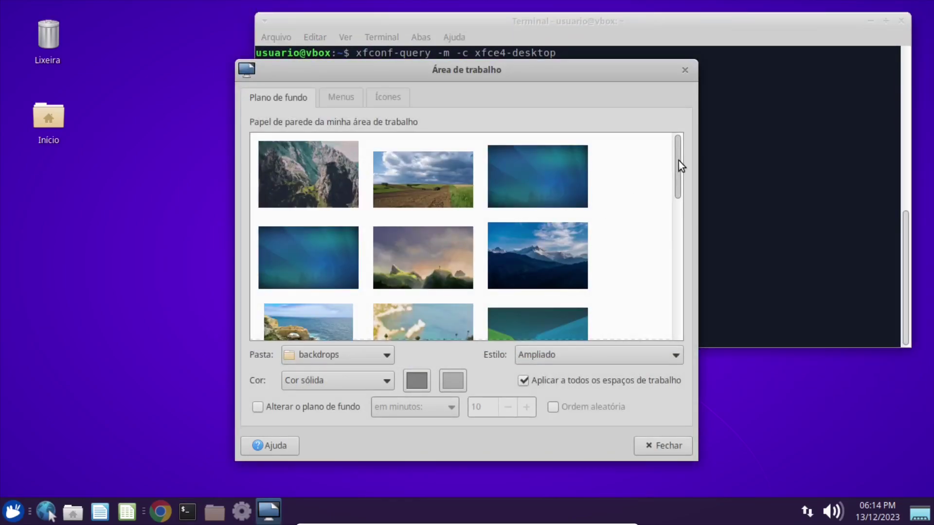
drag(678, 161, 658, 282)
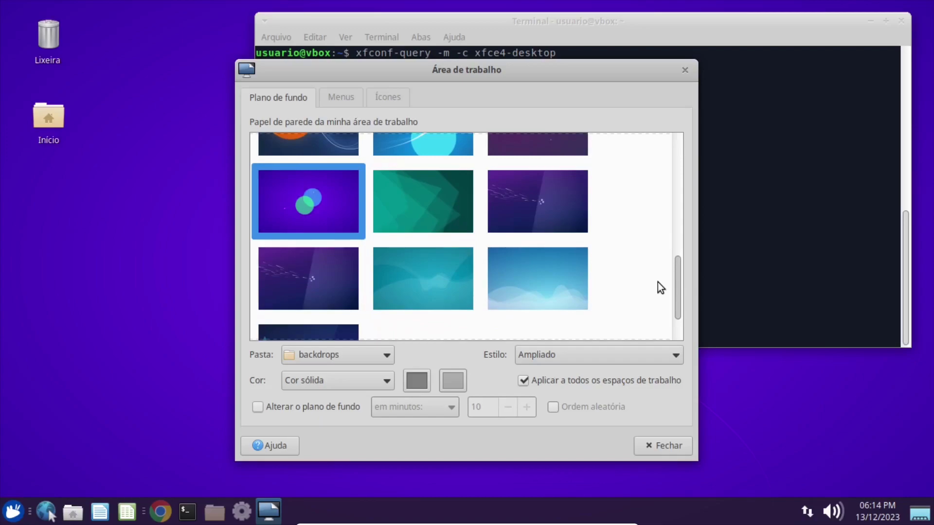
click(408, 201)
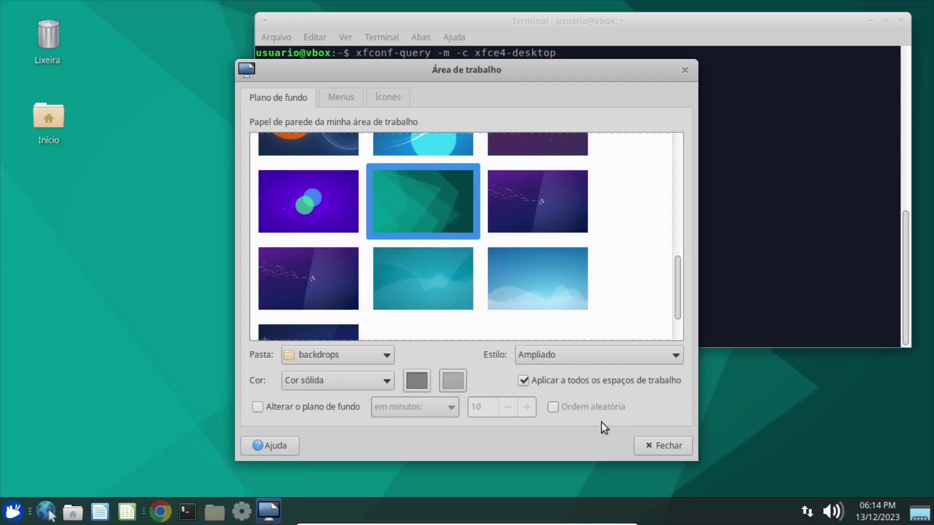
click(653, 444)
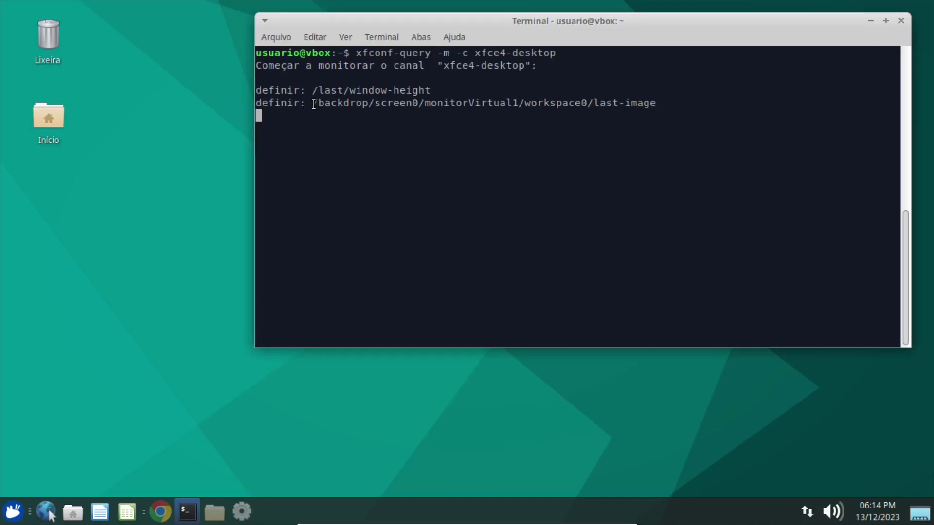
Review the logged last-image property change, then stop the monitor with Ctrl+C.
drag(314, 103, 652, 104)
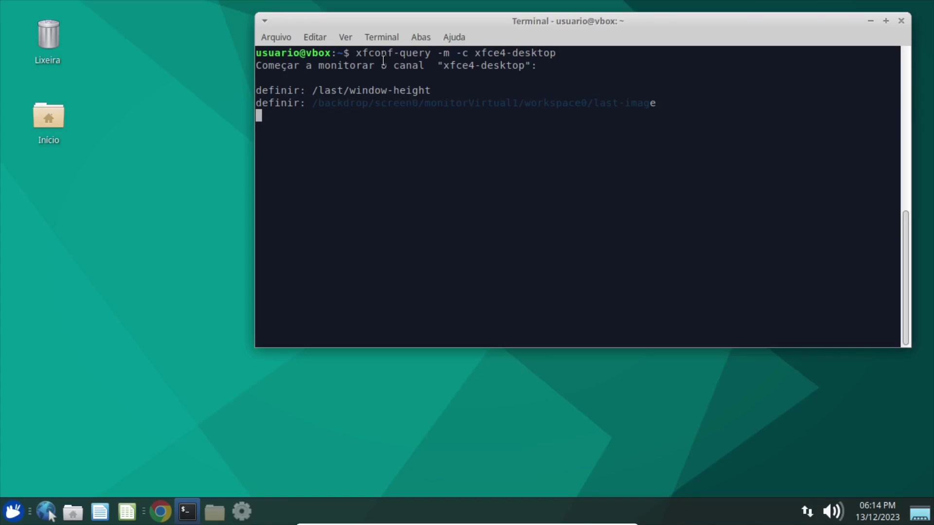
click(317, 113)
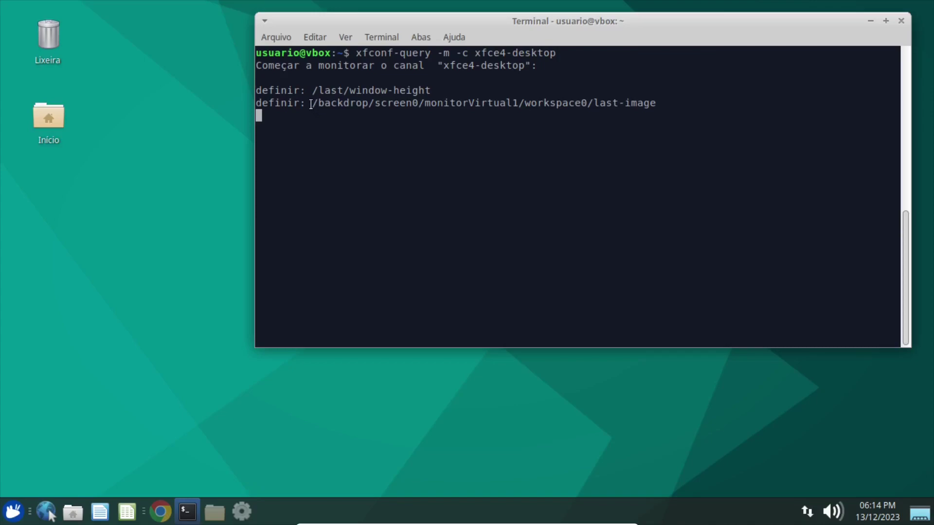
drag(311, 104, 656, 102)
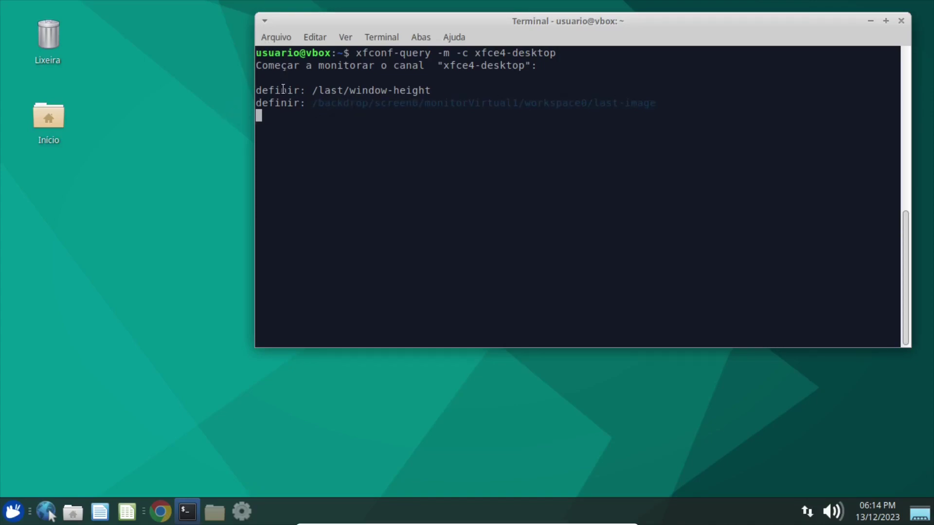
drag(354, 54, 537, 53)
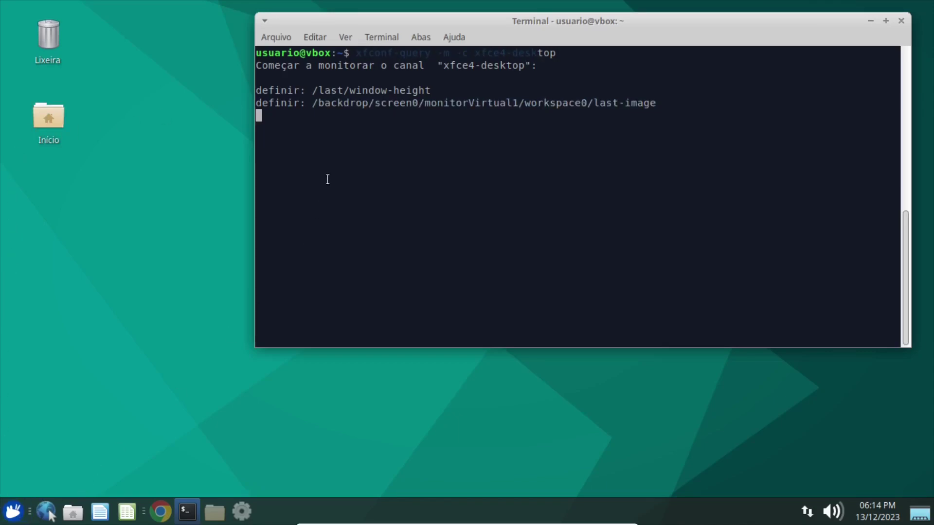
click(324, 146)
drag(312, 103, 659, 105)
click(404, 182)
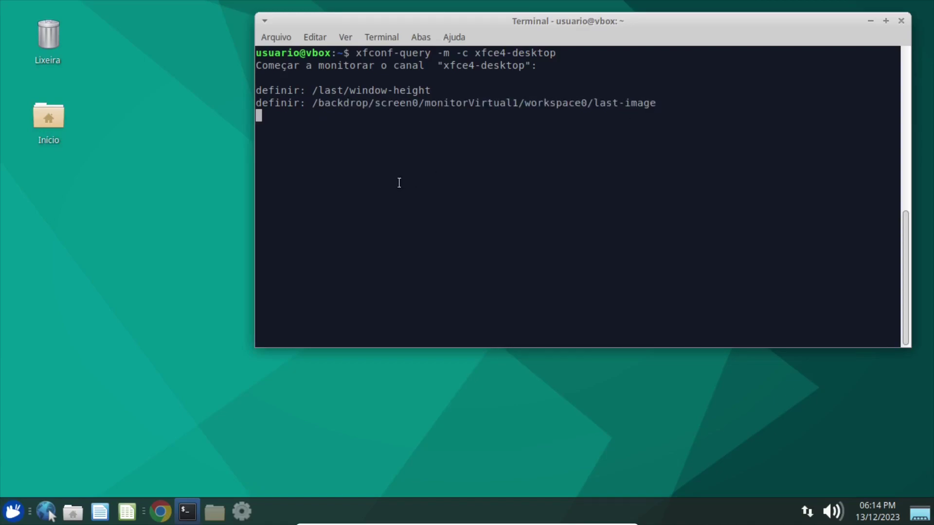
key(ctrl+c)
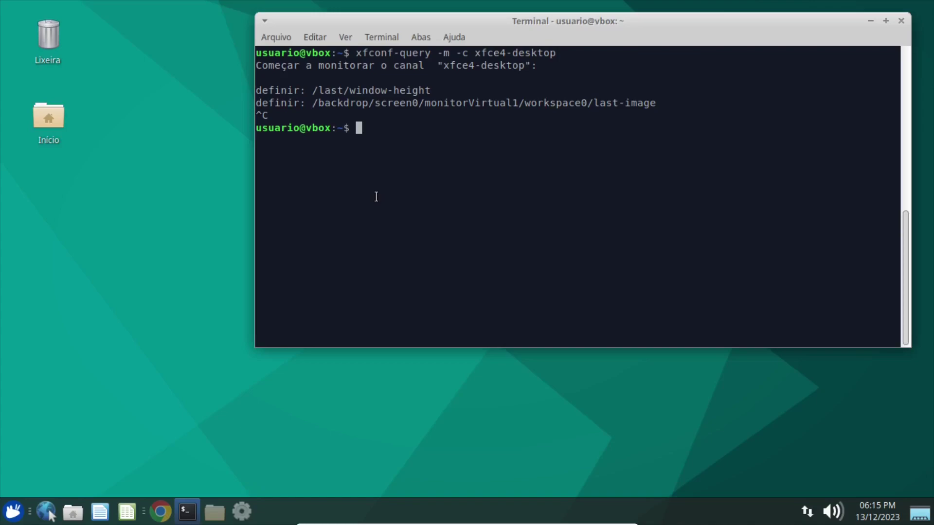
Open the xfce-perchannel-xml folder in Thunar and select xfce4-desktop.xml.
click(214, 512)
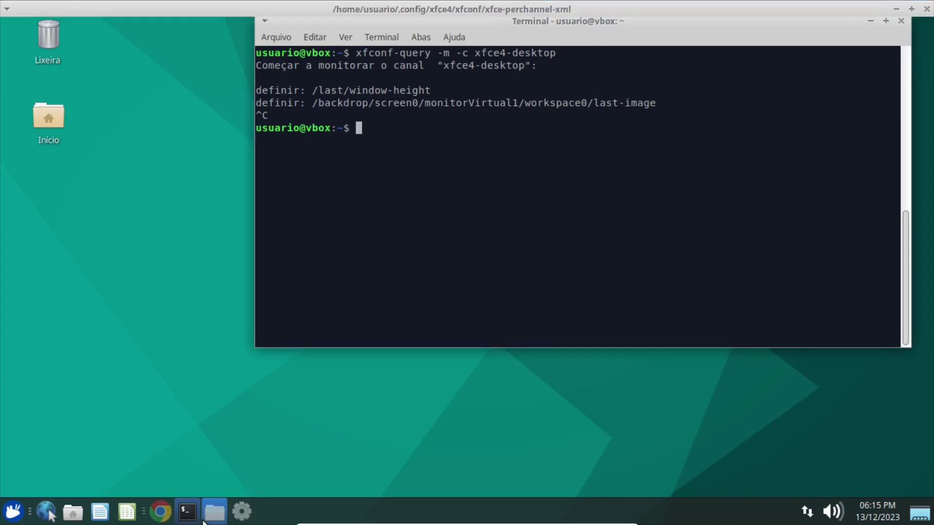
click(465, 89)
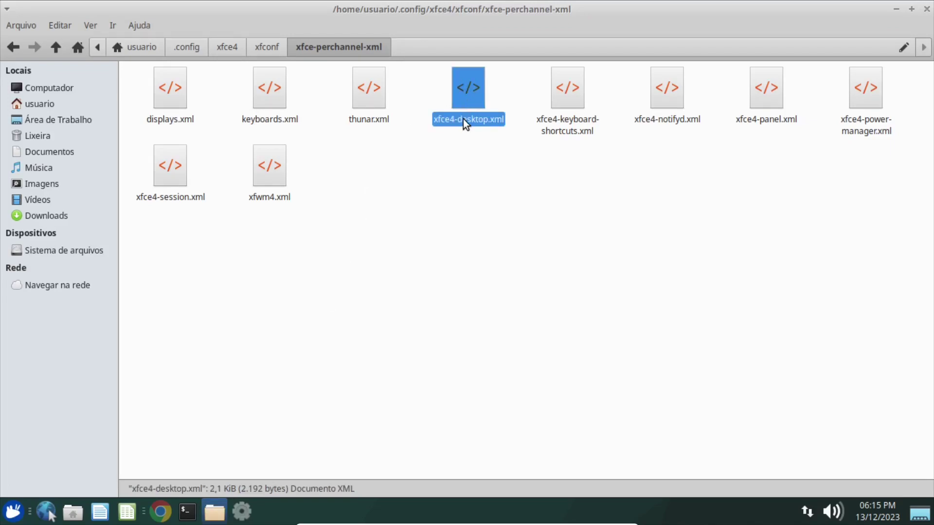
click(241, 512)
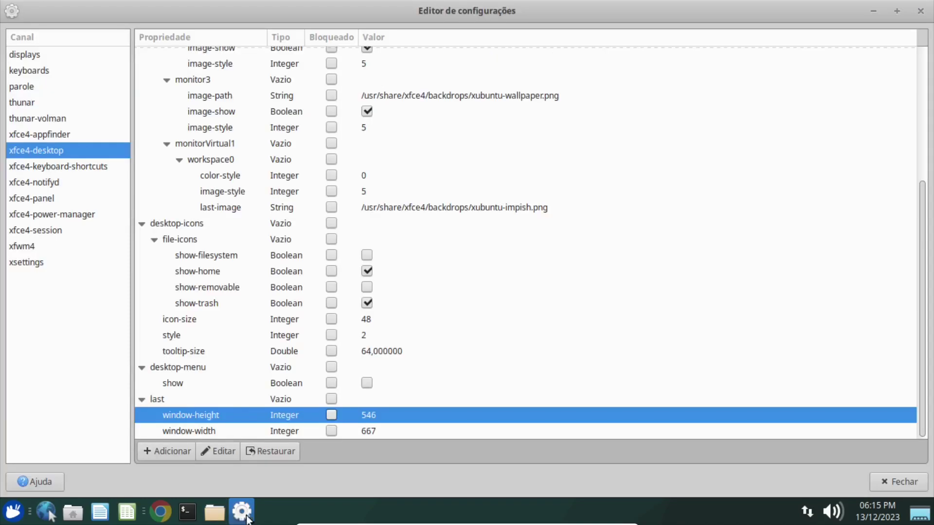
click(914, 10)
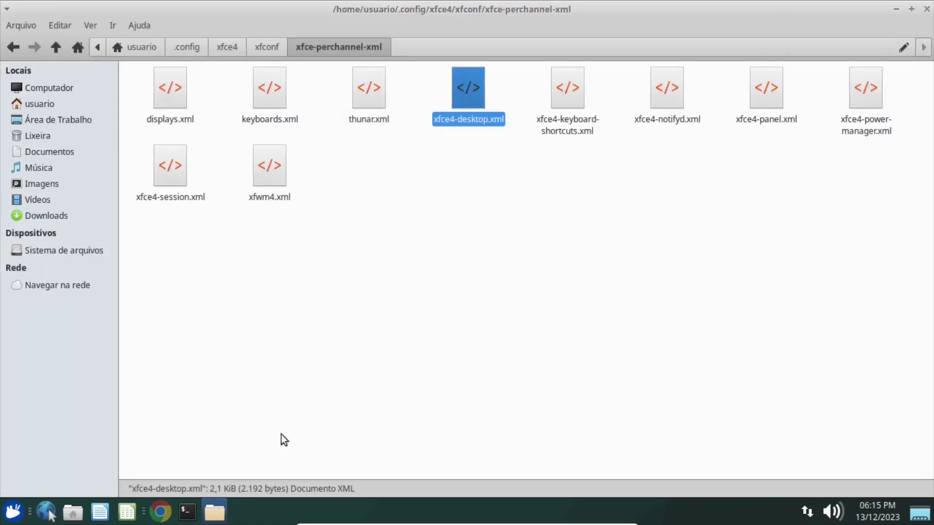
Copy the script's 'pkill xfsettingsd' line and bring the terminal forward.
click(171, 510)
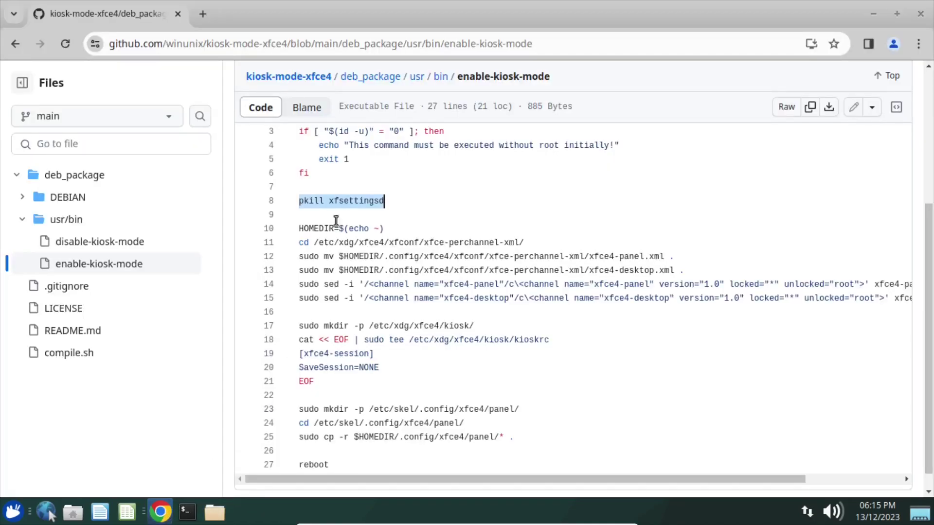
right_click(348, 199)
click(375, 235)
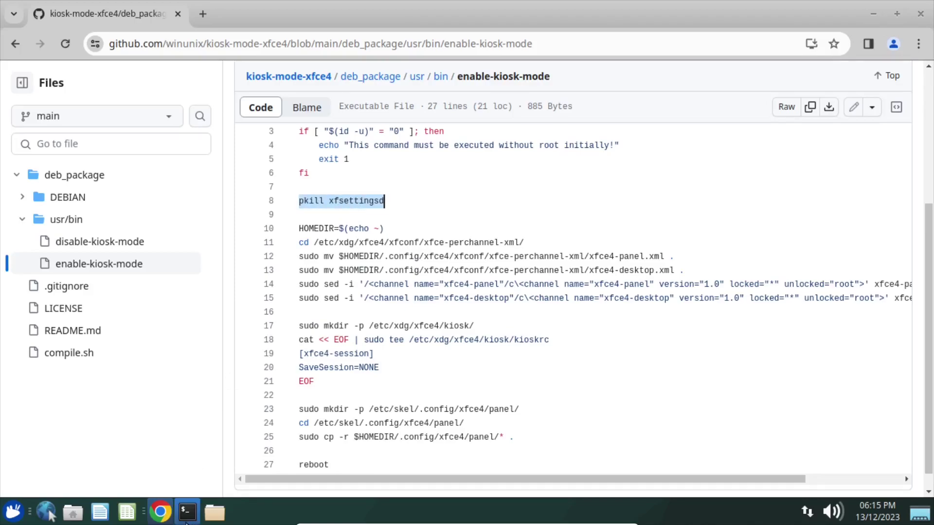
click(214, 513)
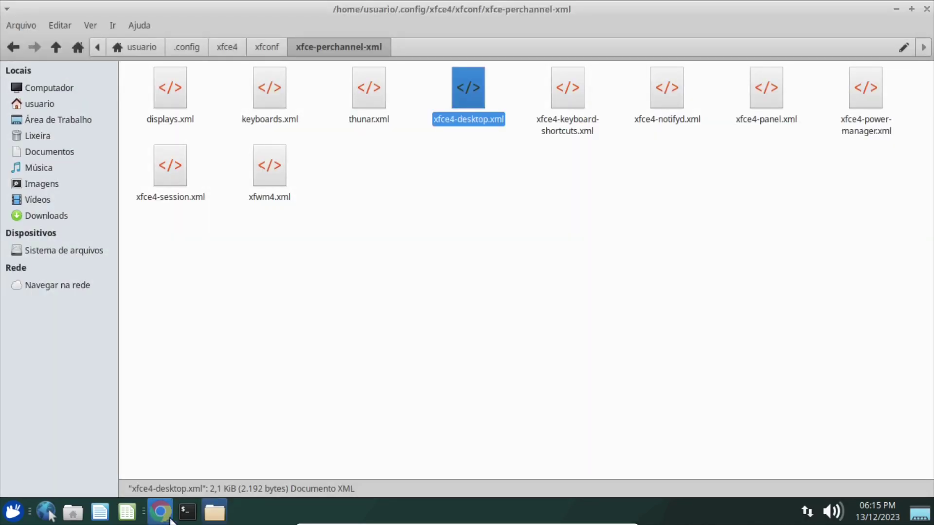
click(188, 515)
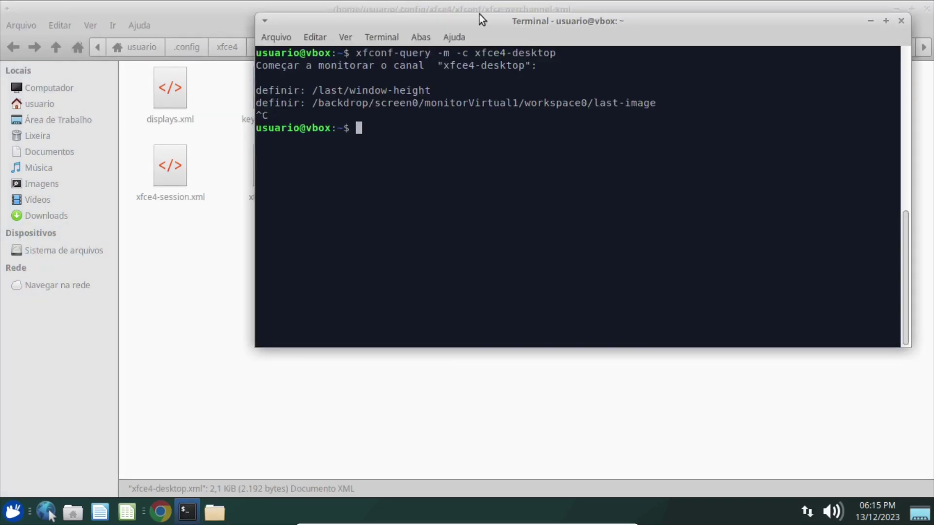
drag(473, 25, 432, 75)
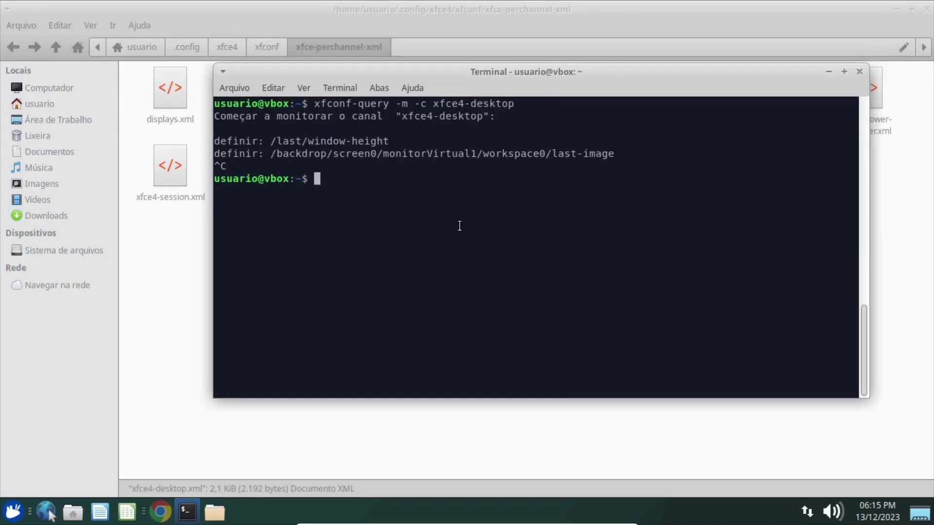
Clear the screen and list xfset processes with ps aux | grep xfset.
key(ctrl+l)
key(Up)
key(Up)
key(Up)
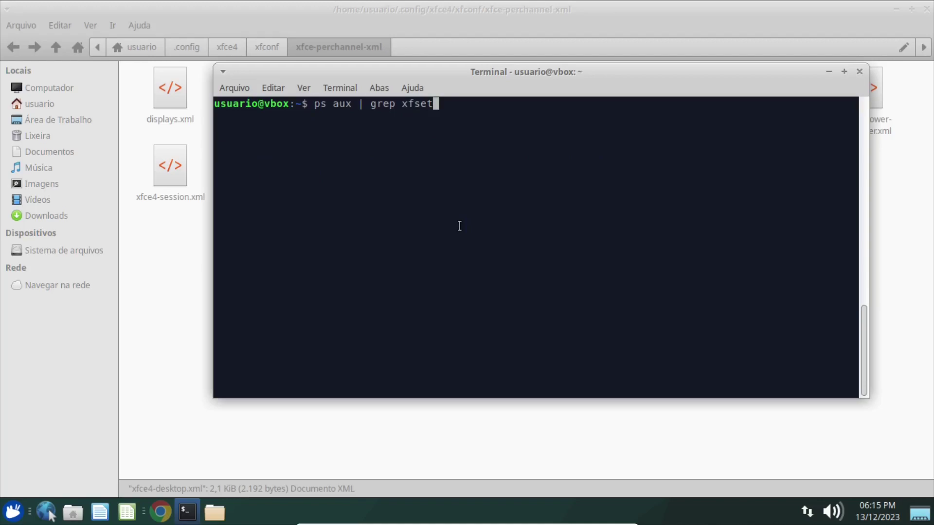
key(Return)
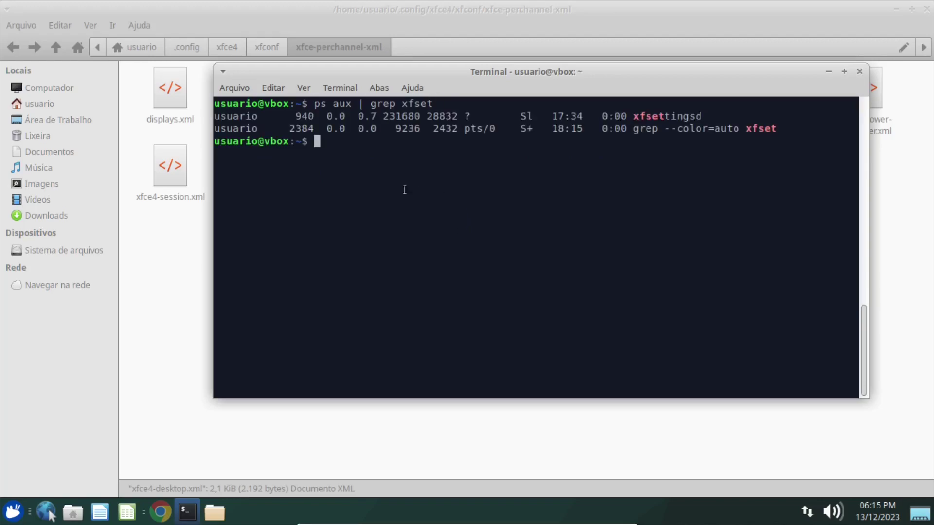
Kill xfsettingsd with pkill xfsettingsd and confirm only the grep line remains.
right_click(370, 185)
click(408, 259)
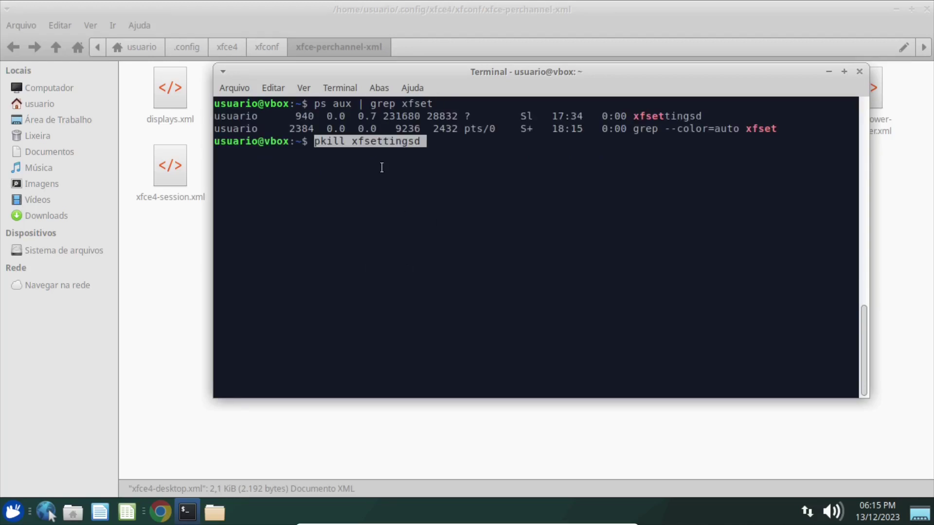
key(BackSpace)
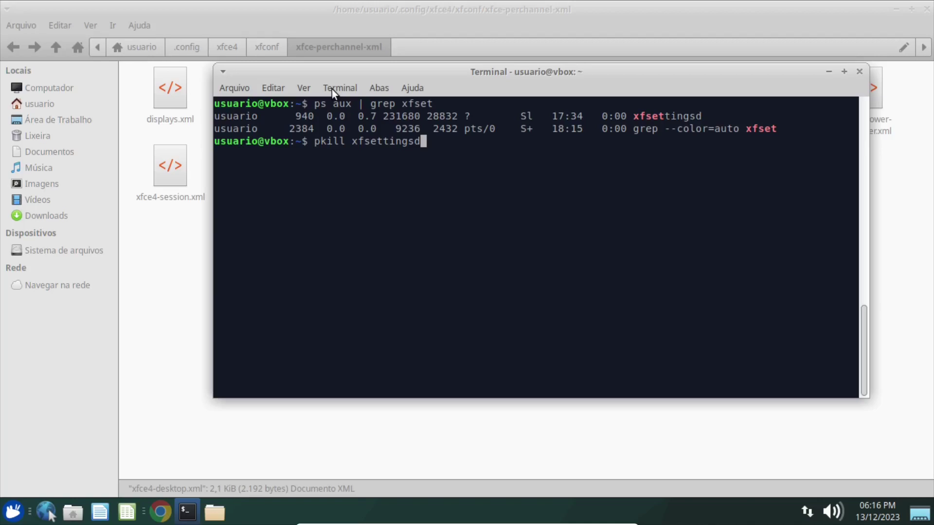
key(Return)
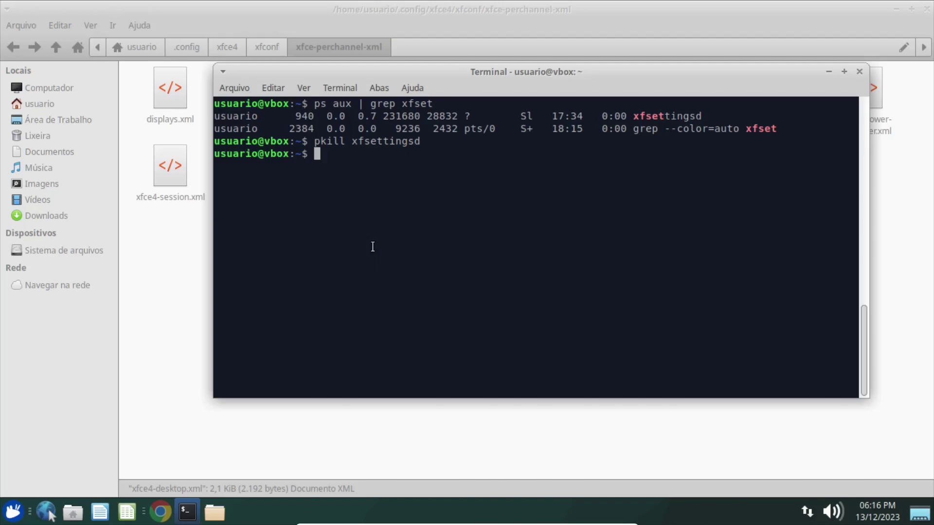
key(Up)
key(Up)
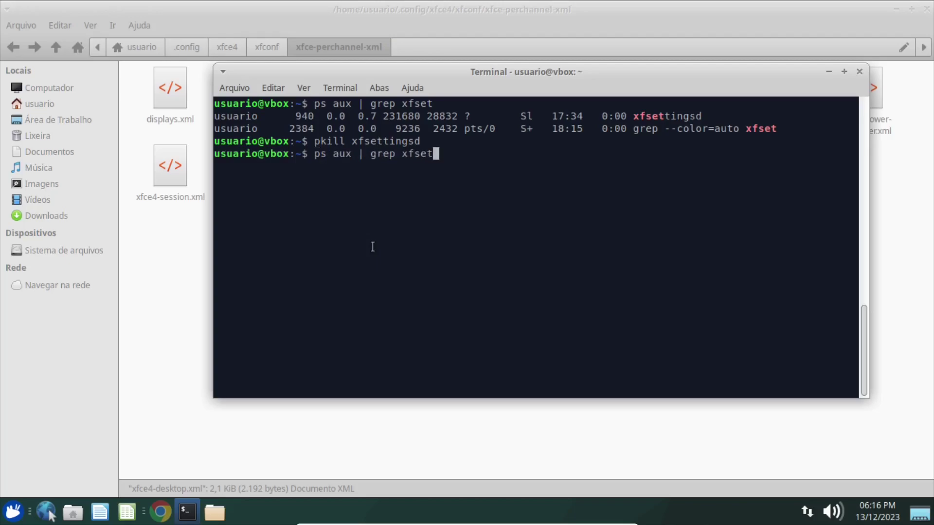
key(Return)
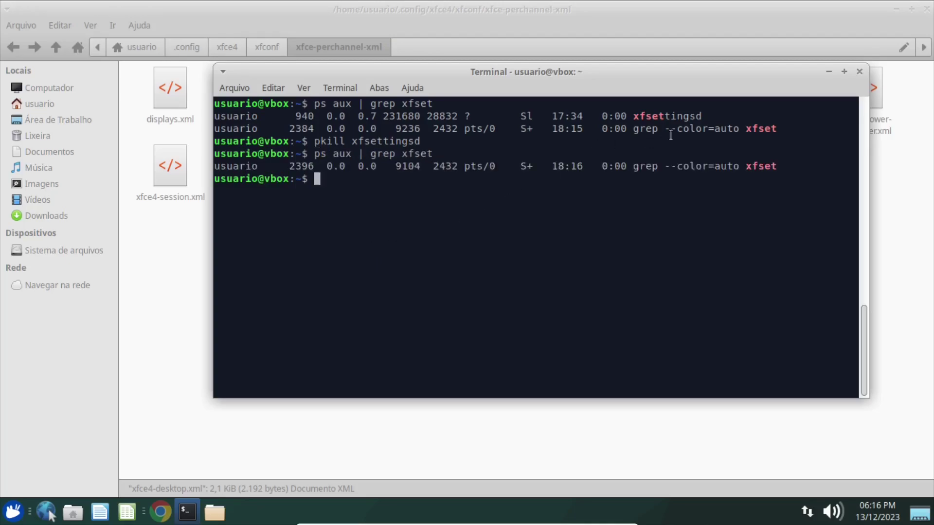
drag(700, 116, 214, 117)
click(292, 233)
Copy 'echo ~' from line 10 of the script and run it to print the home folder.
click(160, 513)
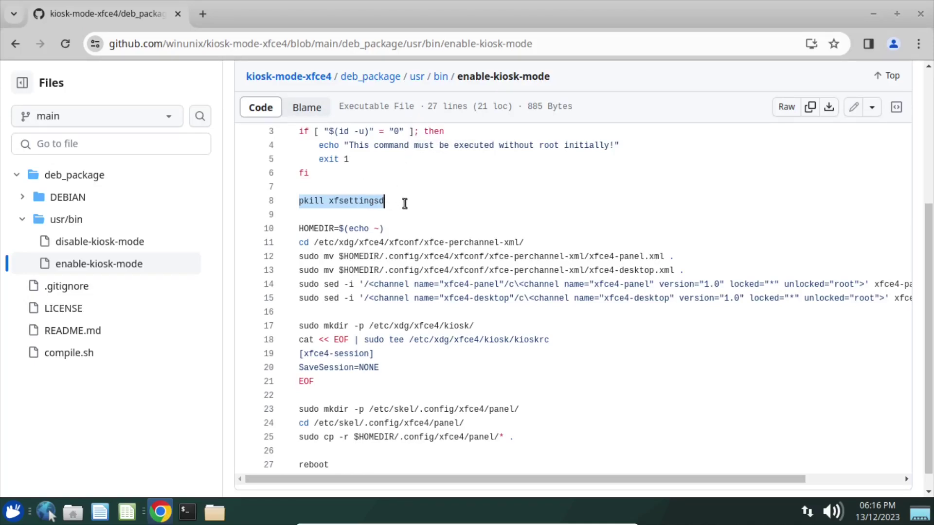
click(314, 229)
drag(298, 228, 366, 229)
key(ctrl+c)
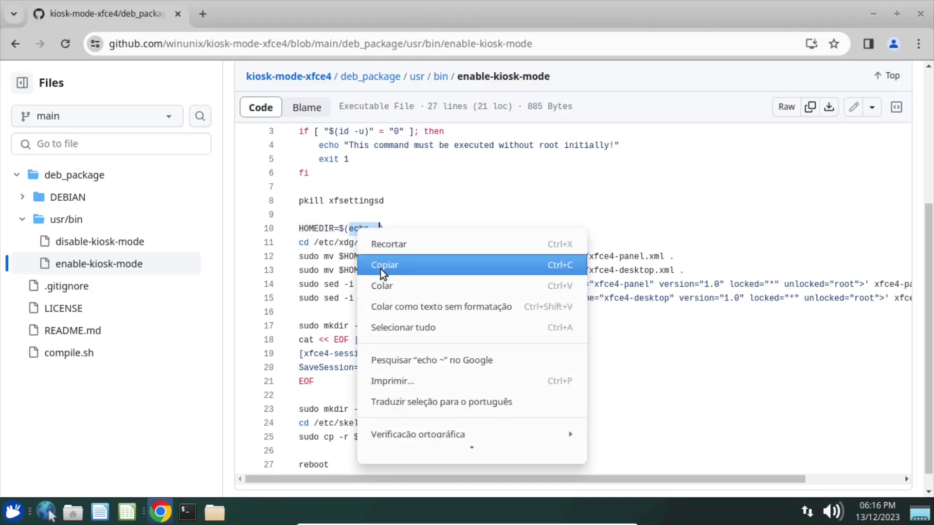
click(380, 267)
click(188, 512)
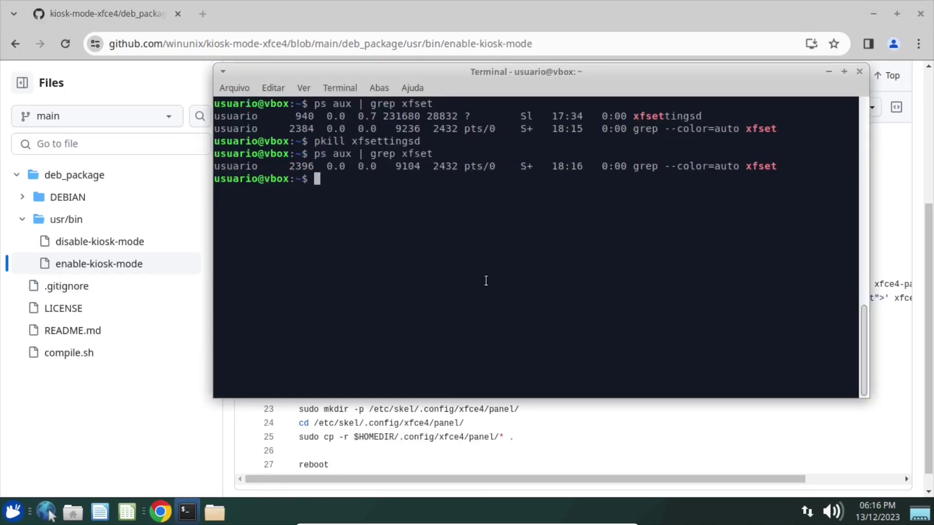
key(ctrl+l)
key(ctrl+shift+v)
key(Return)
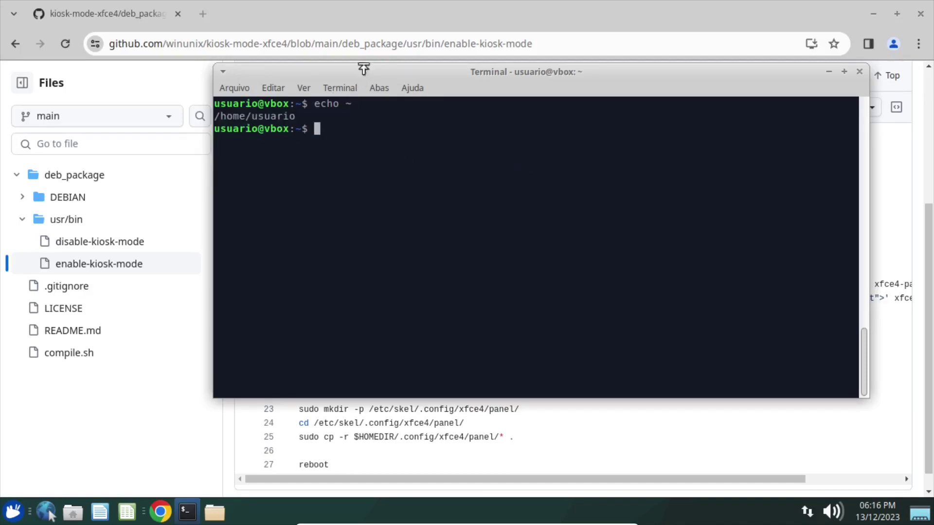
Run HOMEDIR=$(echo ~) from the script, then echo $HOMEDIR to confirm /home/usuario.
click(357, 419)
drag(386, 229, 299, 228)
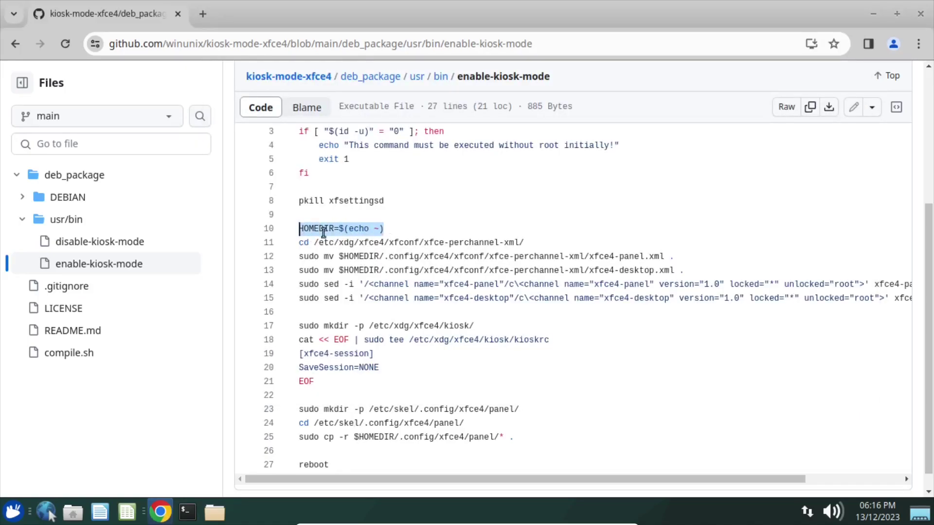
right_click(317, 227)
click(347, 263)
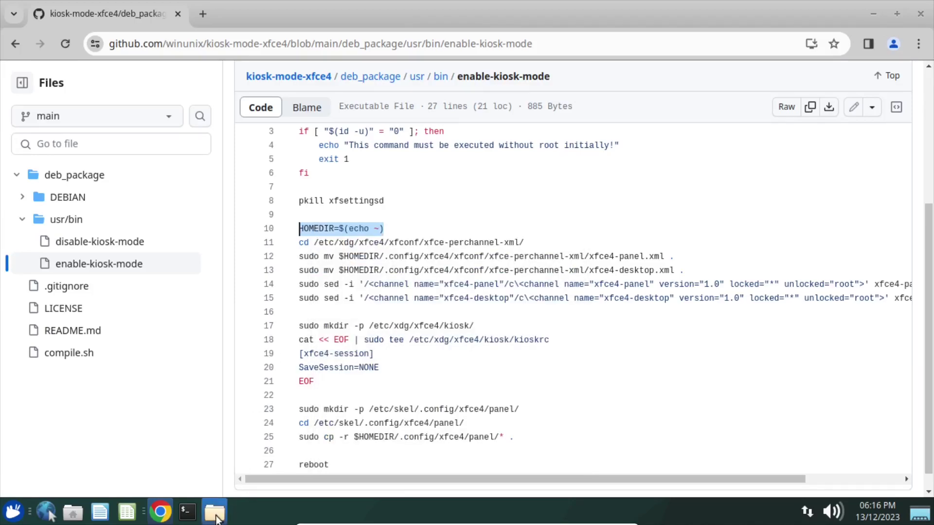
click(190, 518)
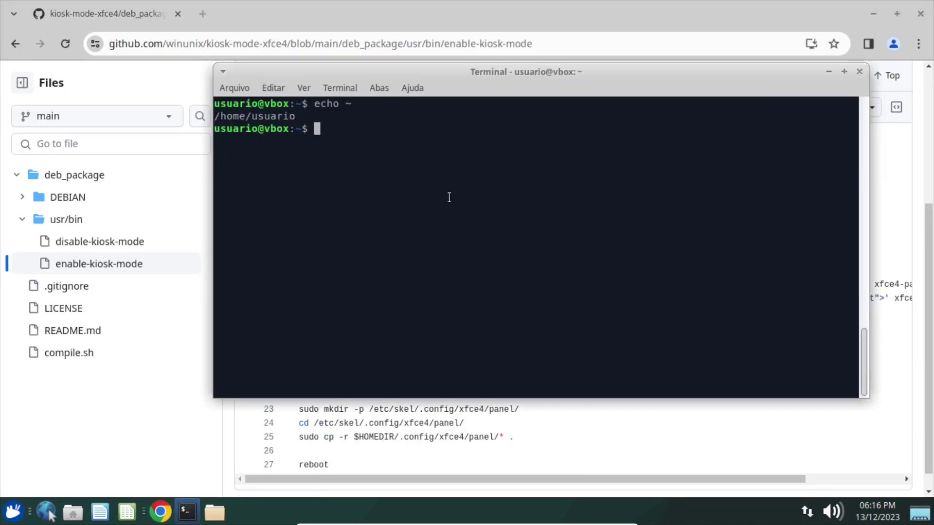
key(ctrl+shift+v)
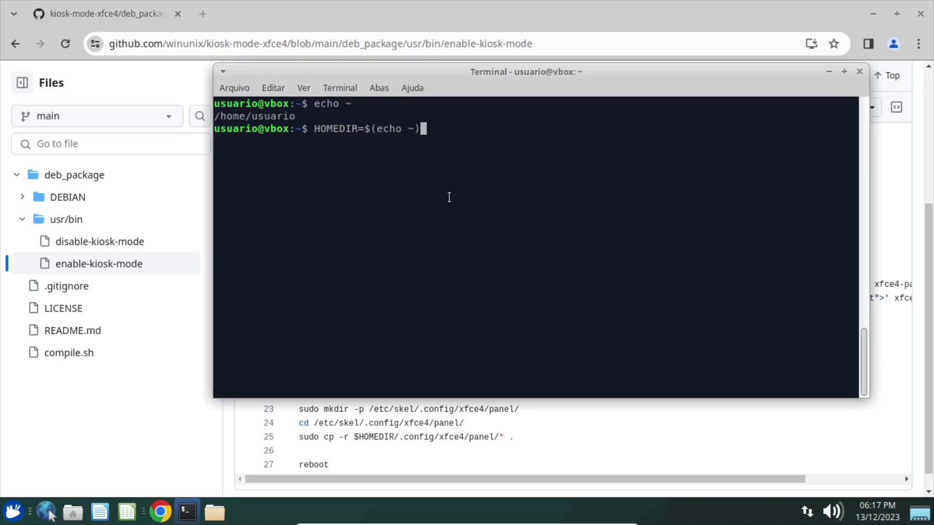
key(Return)
text(ech)
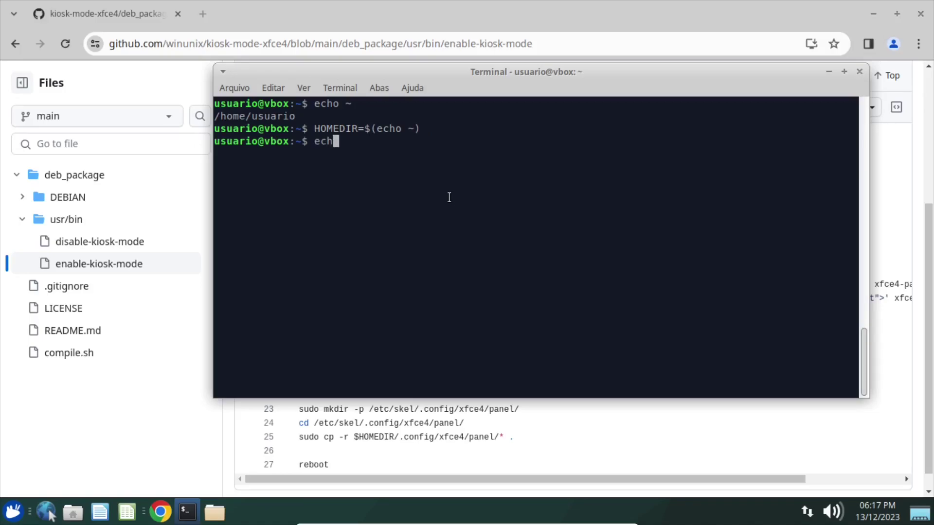
text(o $HOMEDIR)
key(Return)
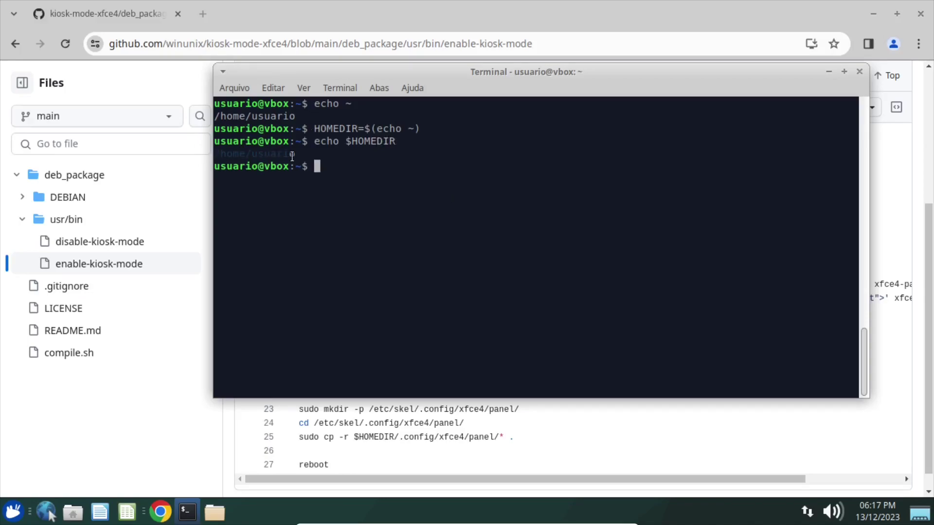
click(25, 510)
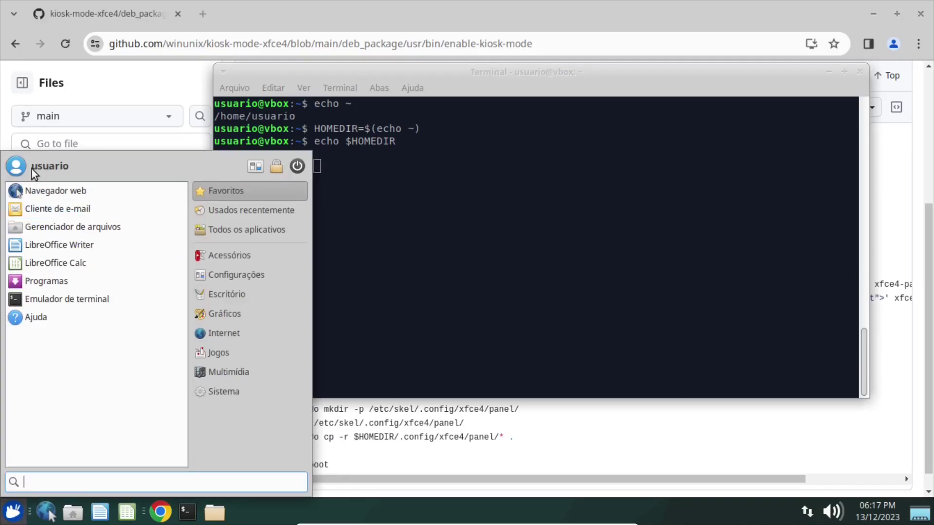
click(336, 193)
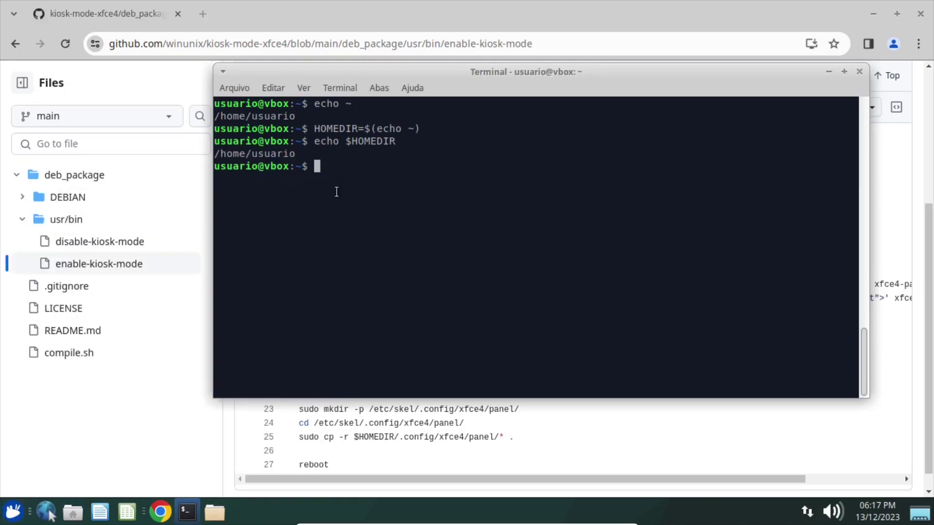
click(394, 423)
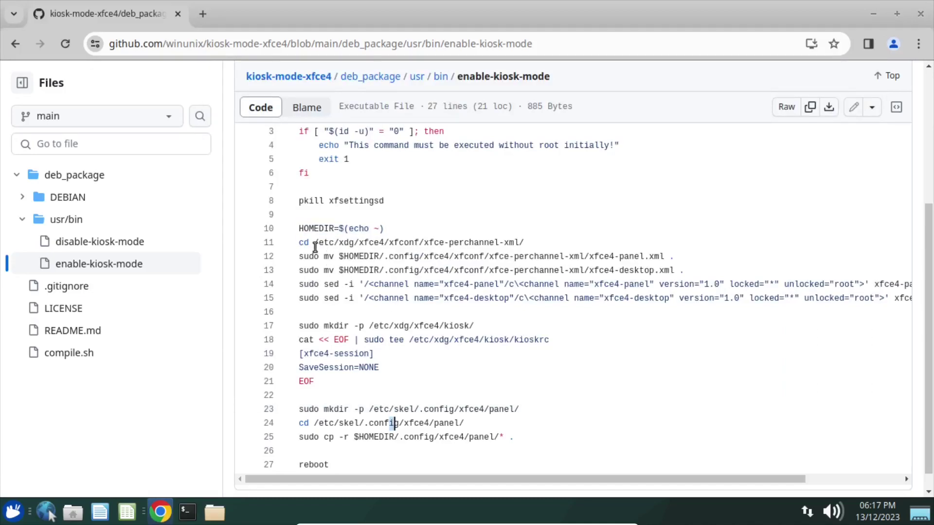
Copy line 11's cd command and run it to enter /etc/xdg/xfce4/xfconf/xfce-perchannel-xml.
drag(299, 244, 523, 244)
key(ctrl+c)
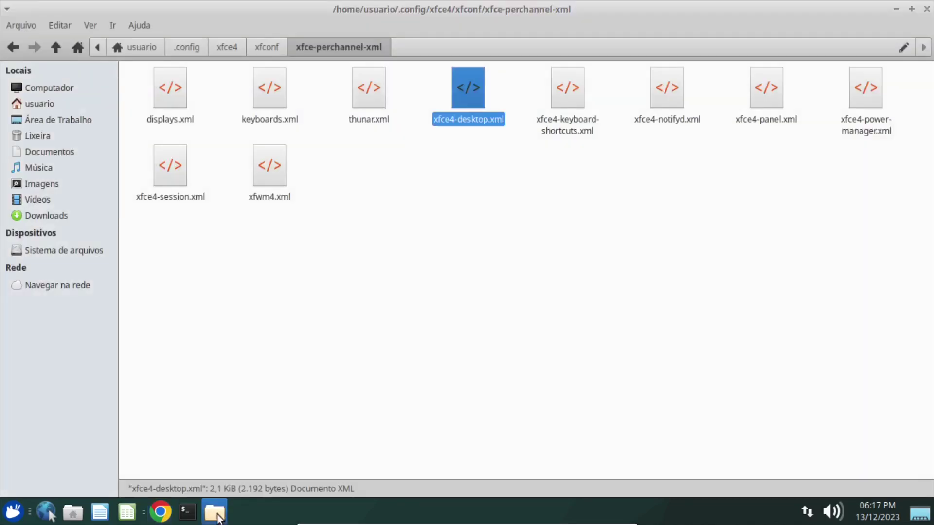
click(214, 513)
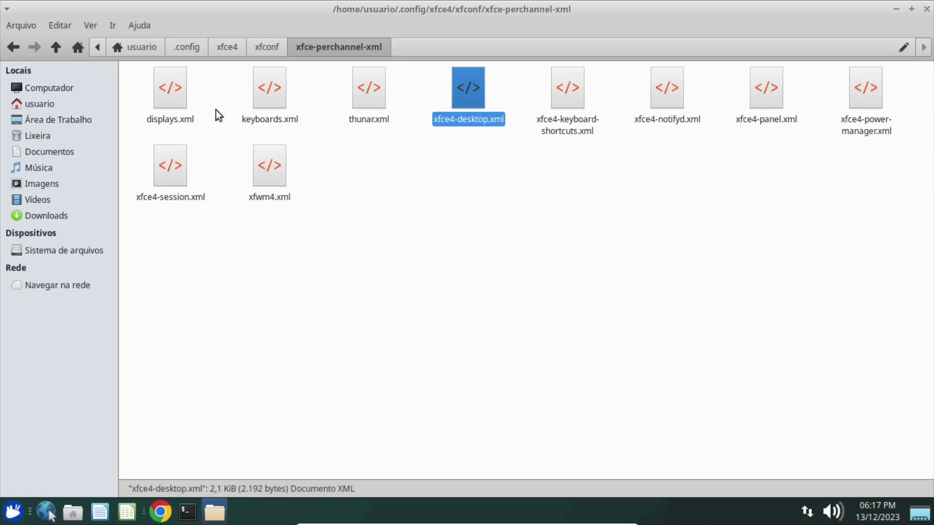
click(13, 511)
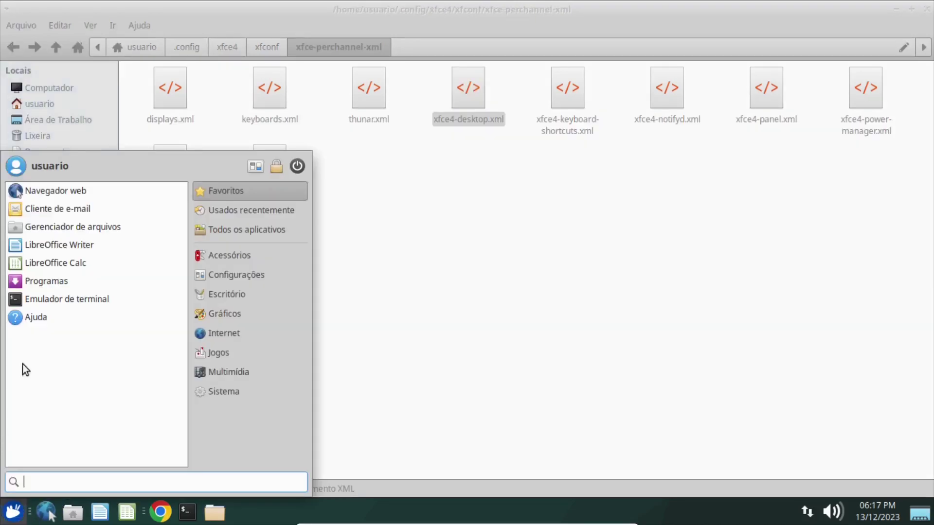
click(431, 205)
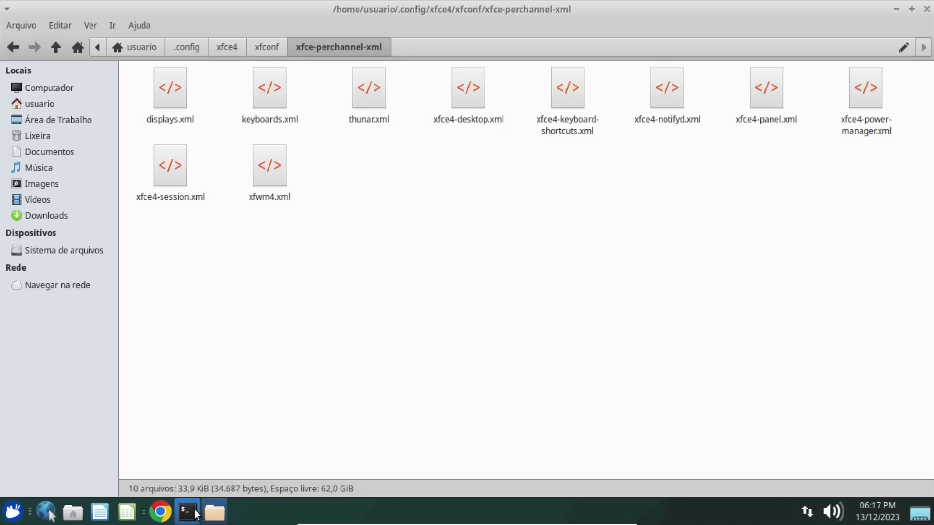
click(161, 512)
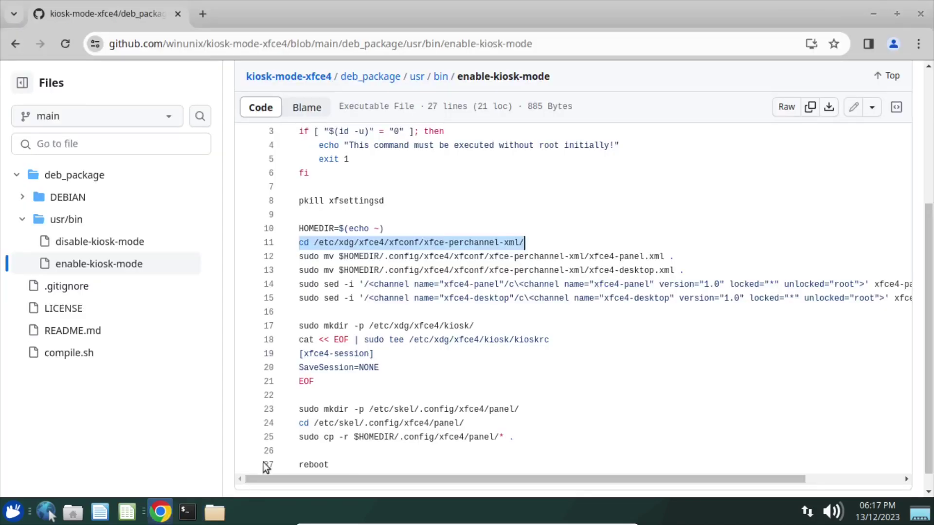
right_click(371, 244)
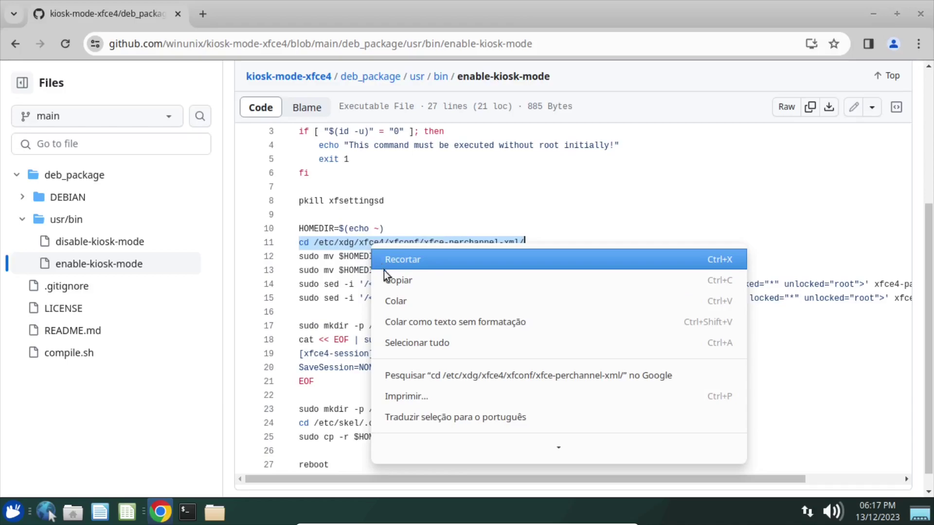
click(387, 279)
click(192, 516)
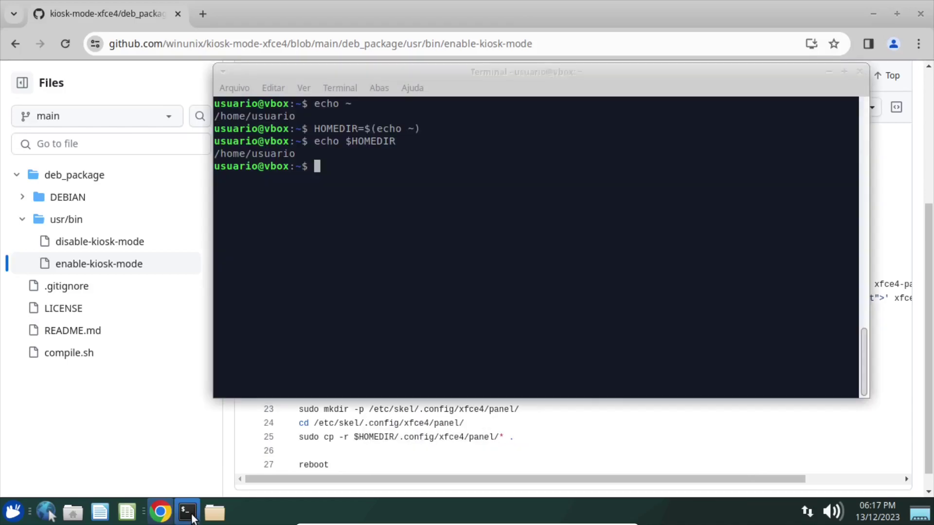
key(ctrl+l)
key(ctrl+shift+v)
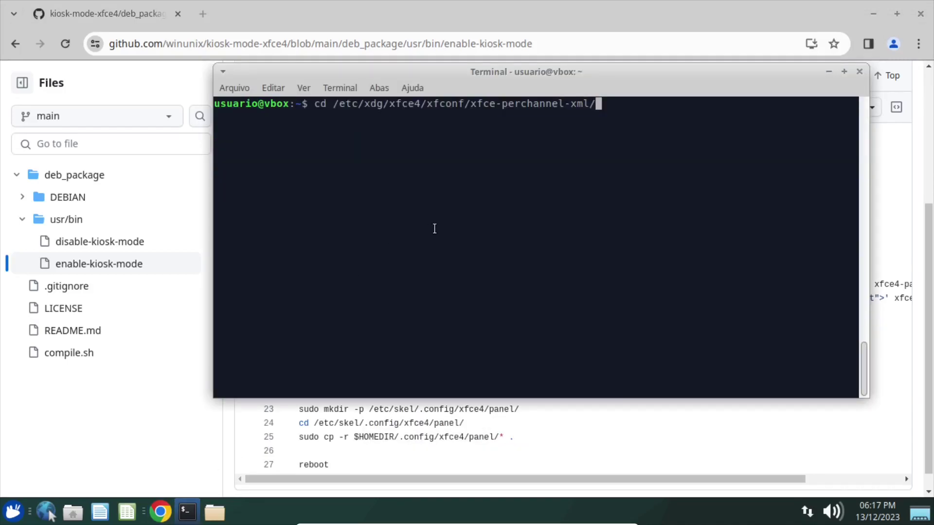
key(Return)
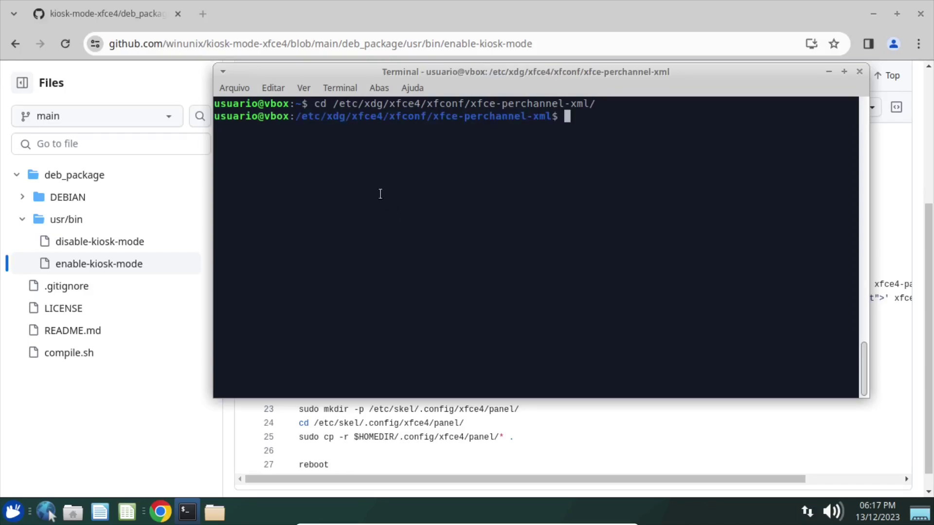
Clear the screen and list the folder's five XML files with ls.
drag(434, 115, 550, 116)
click(580, 130)
key(ctrl+l)
text(ls)
key(Return)
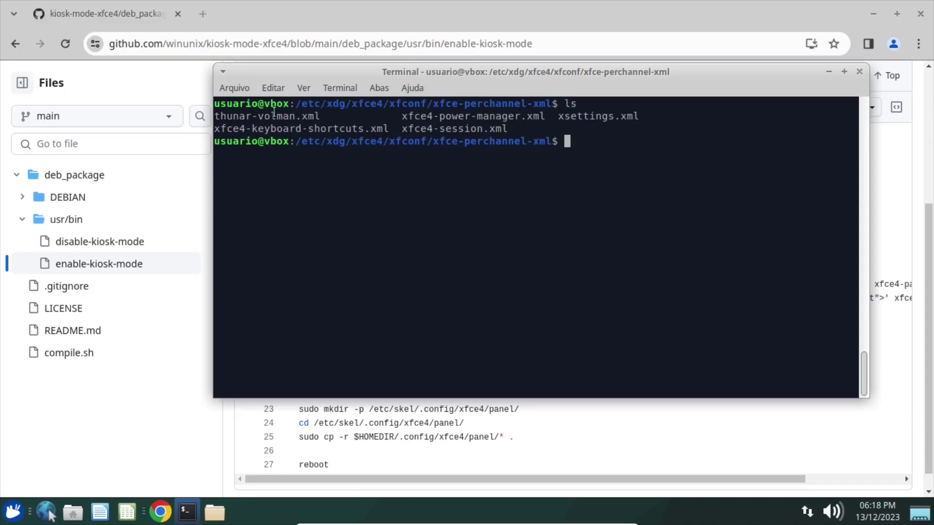
drag(224, 116, 415, 117)
click(372, 6)
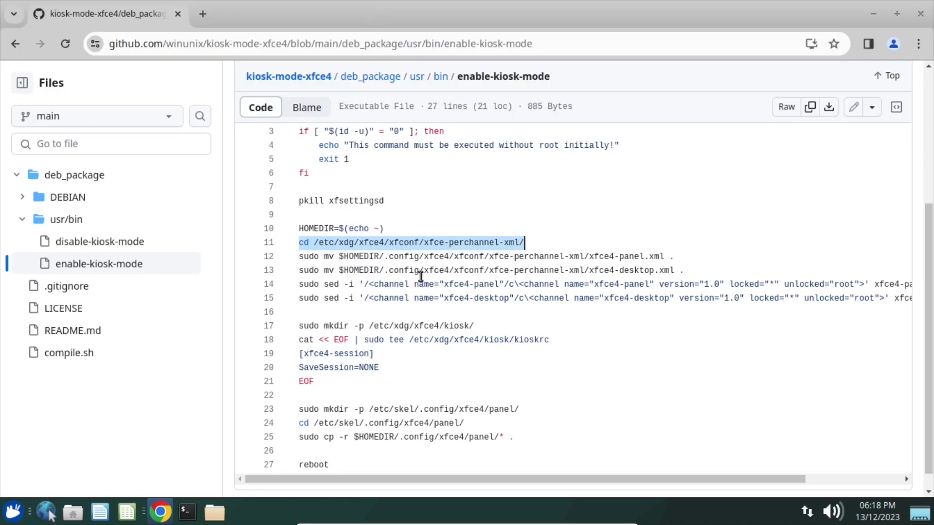
Compare the details of xfce4-desktop.xml and xfce4-panel.xml in Thunar.
click(215, 512)
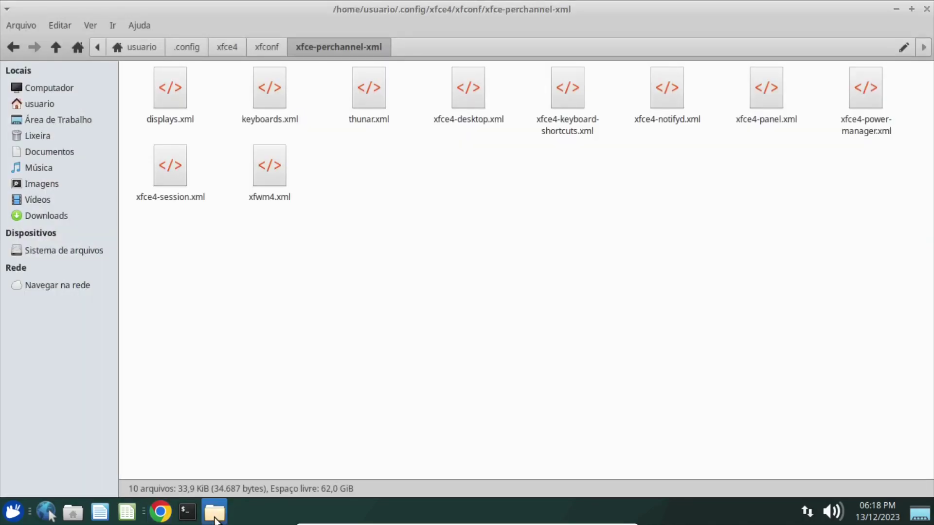
click(470, 98)
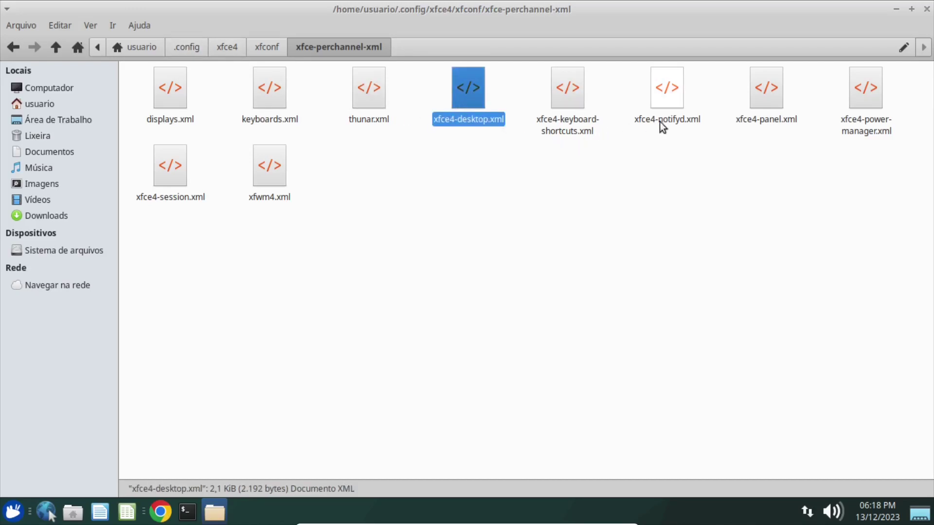
click(769, 97)
click(469, 95)
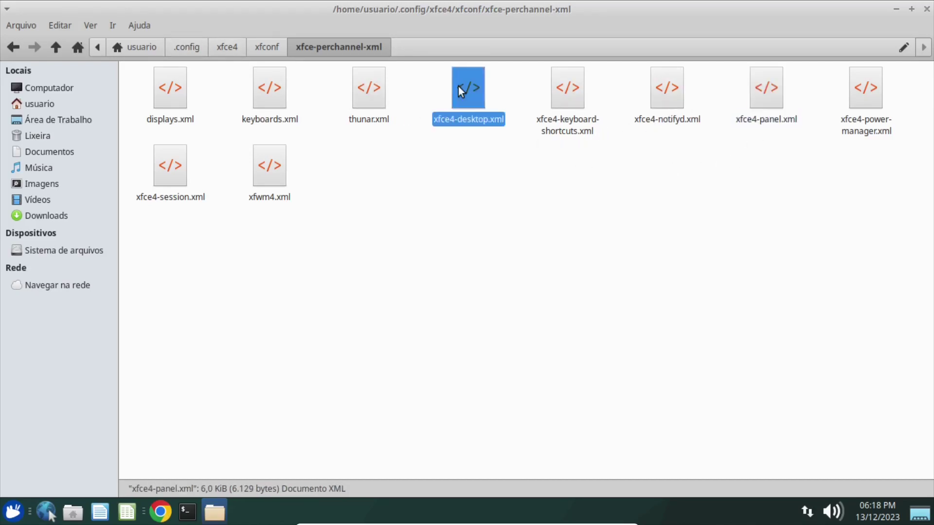
click(773, 97)
click(475, 97)
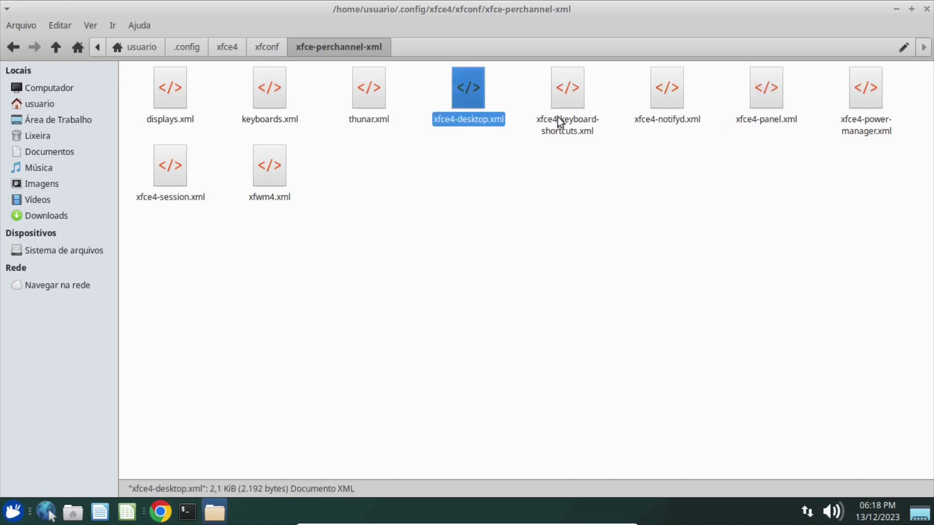
click(767, 100)
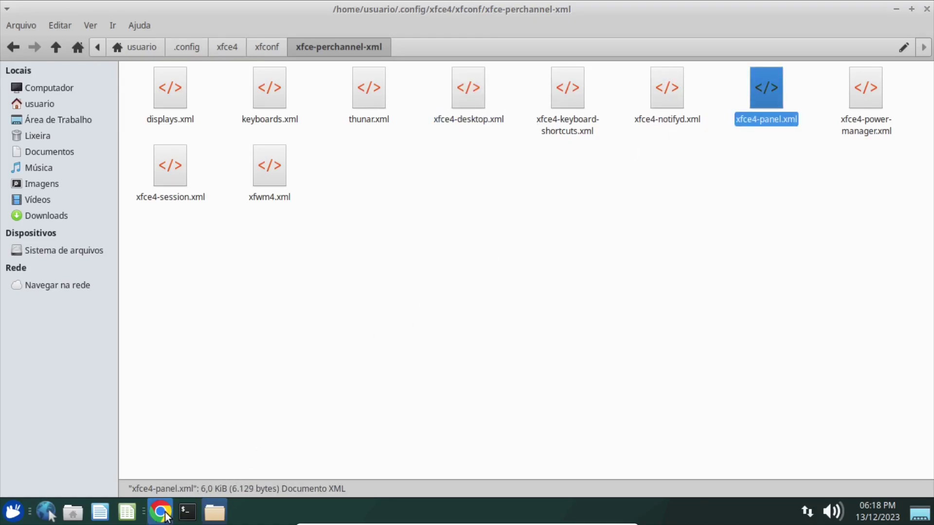
Select and copy the sudo mv command on line 12 of the GitHub script.
click(162, 512)
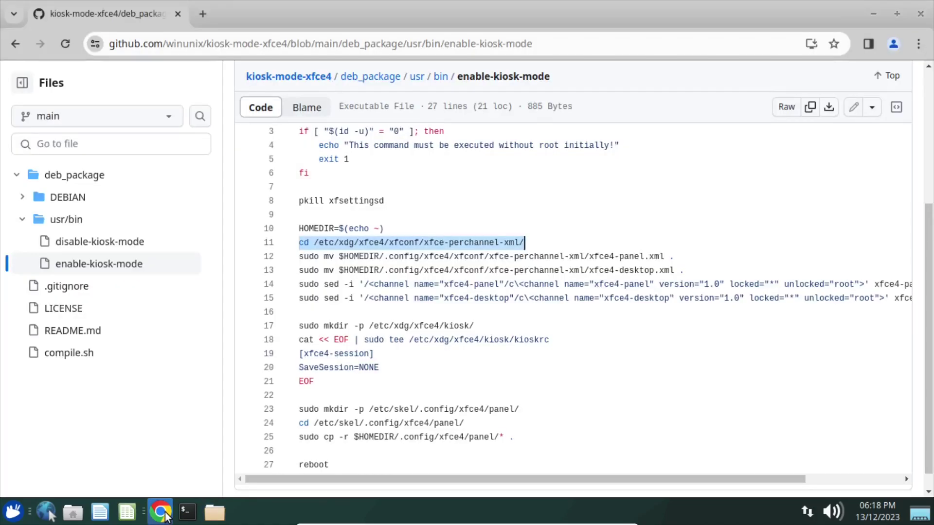
click(299, 257)
drag(300, 257, 676, 257)
key(ctrl+c)
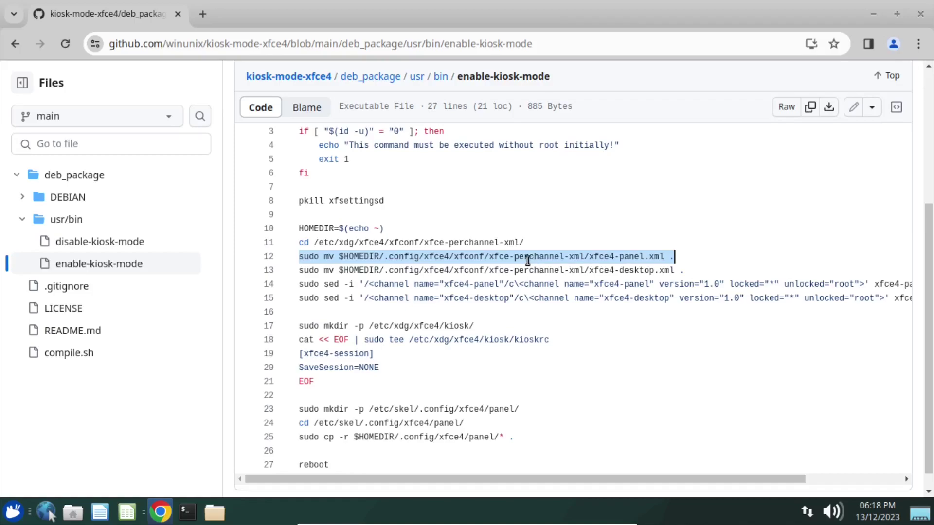
right_click(444, 256)
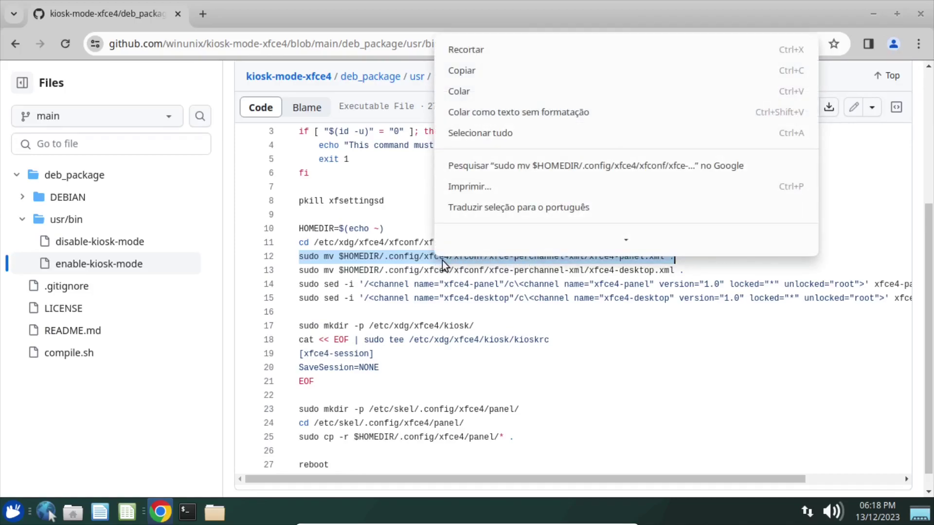
click(470, 74)
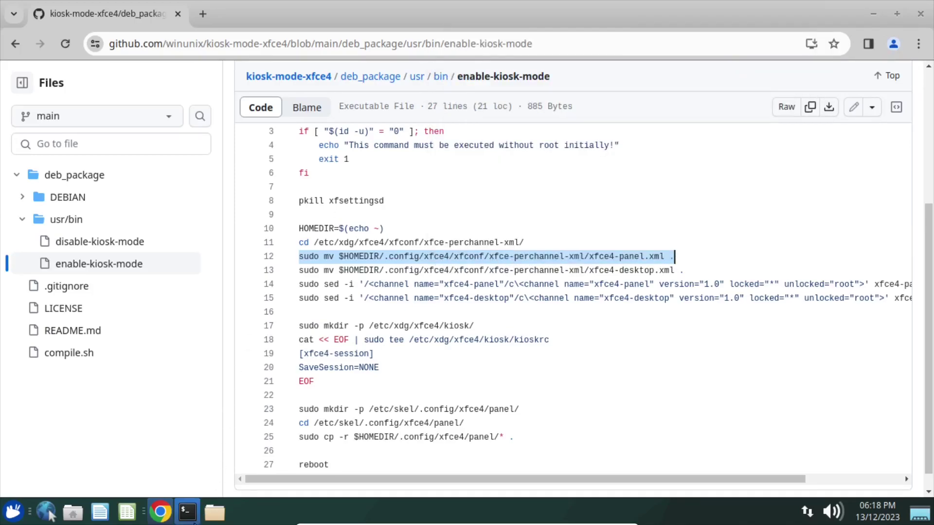
Paste and run the sudo mv of xfce4-panel.xml, authorising with the sudo password.
click(187, 512)
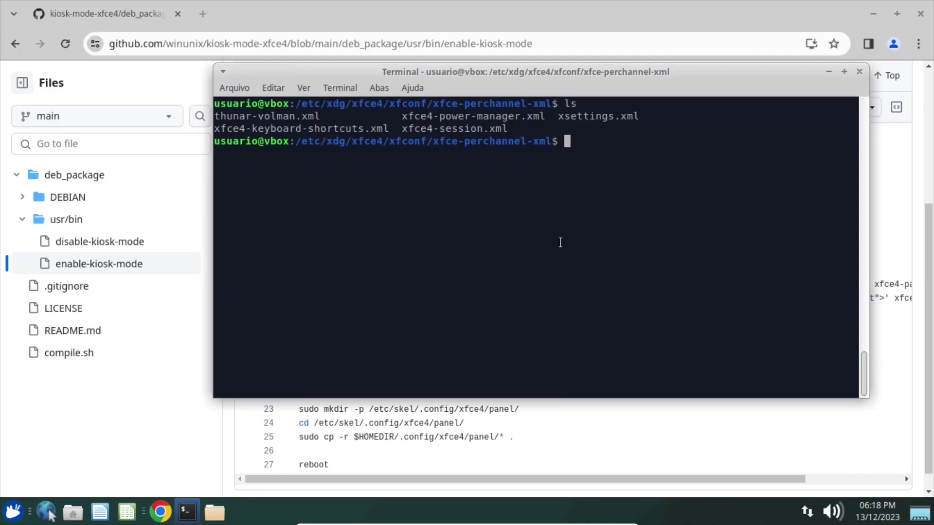
key(ctrl+shift+v)
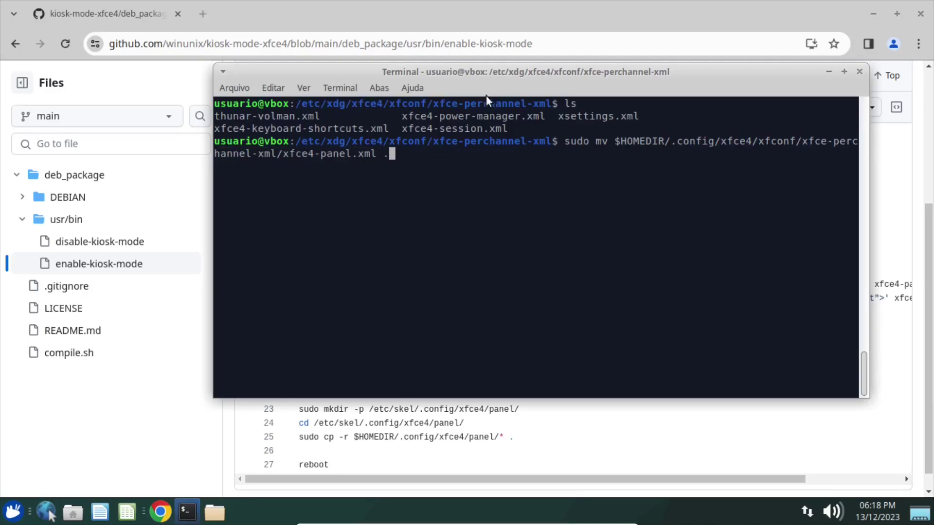
drag(622, 147, 295, 160)
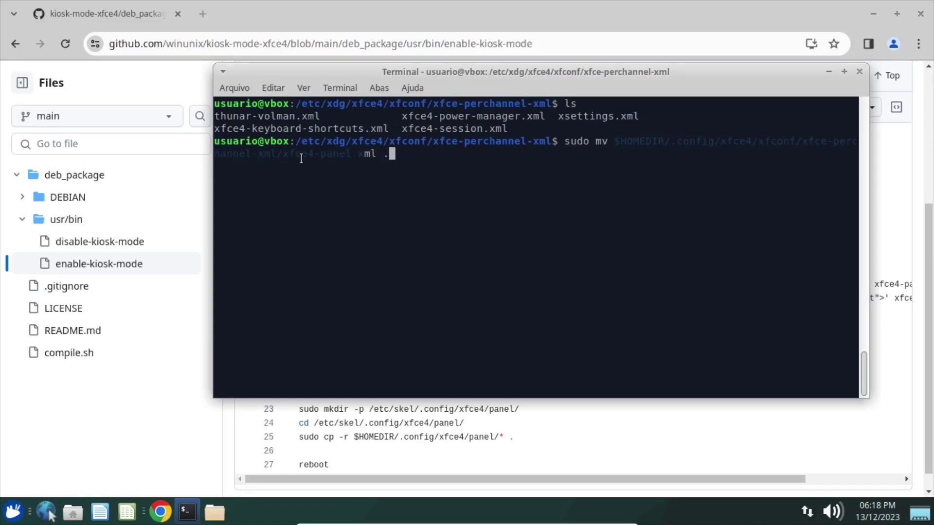
click(415, 160)
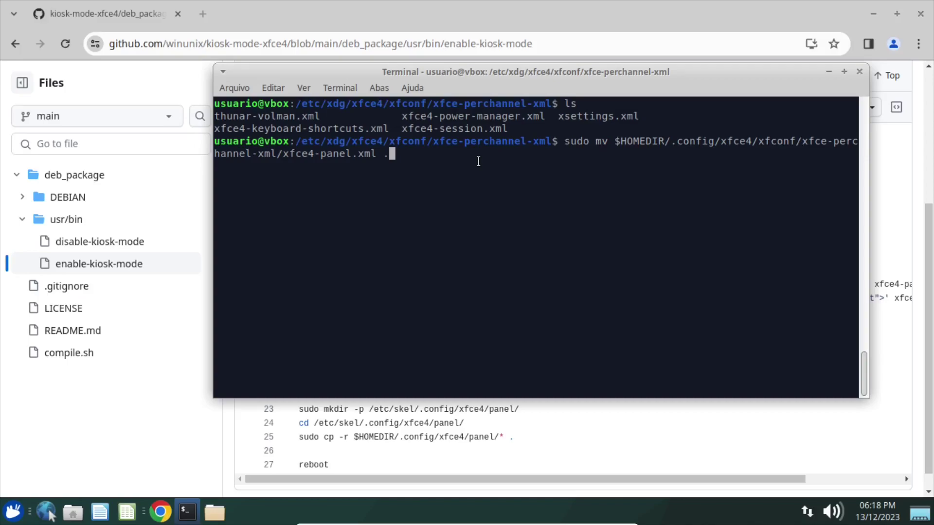
key(Return)
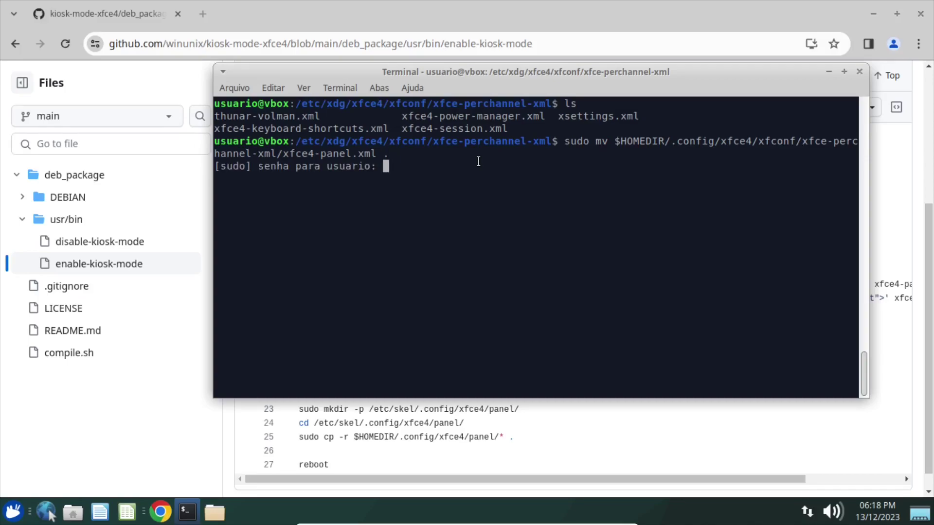
key(Return)
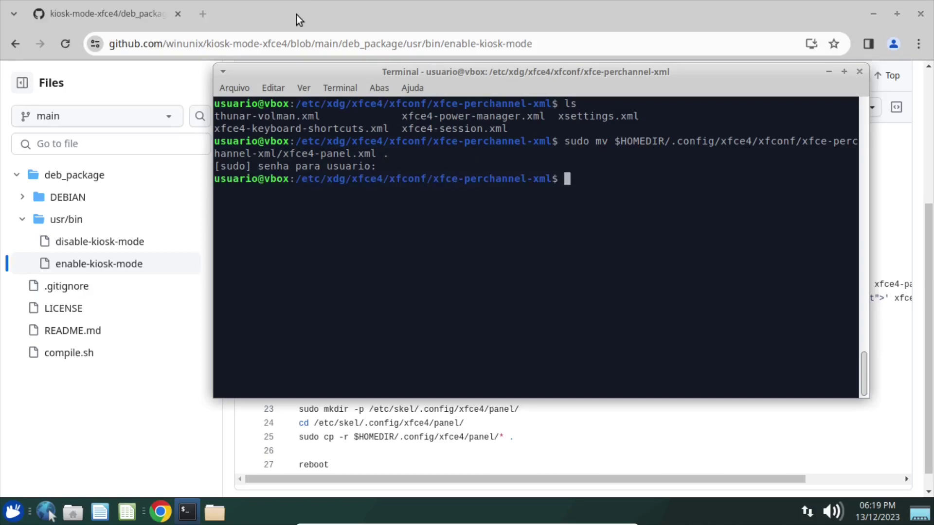
click(296, 15)
drag(298, 271, 696, 271)
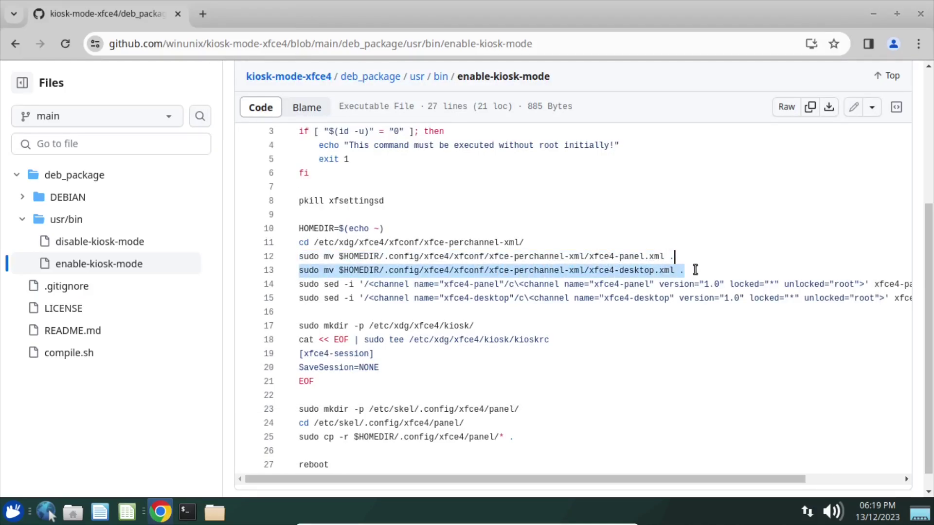
Copy line 13 and run its sudo mv to move xfce4-desktop.xml into the system folder.
right_click(644, 270)
click(308, 87)
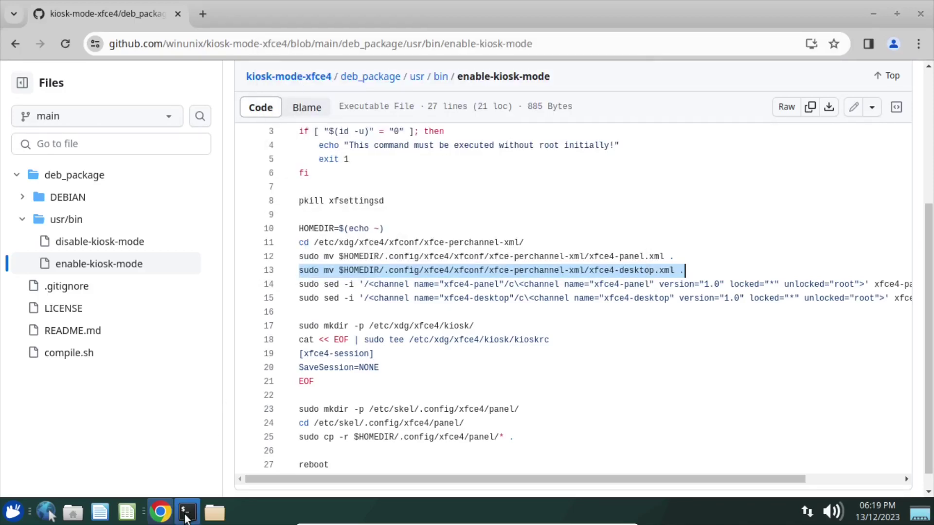
click(187, 512)
key(ctrl+l)
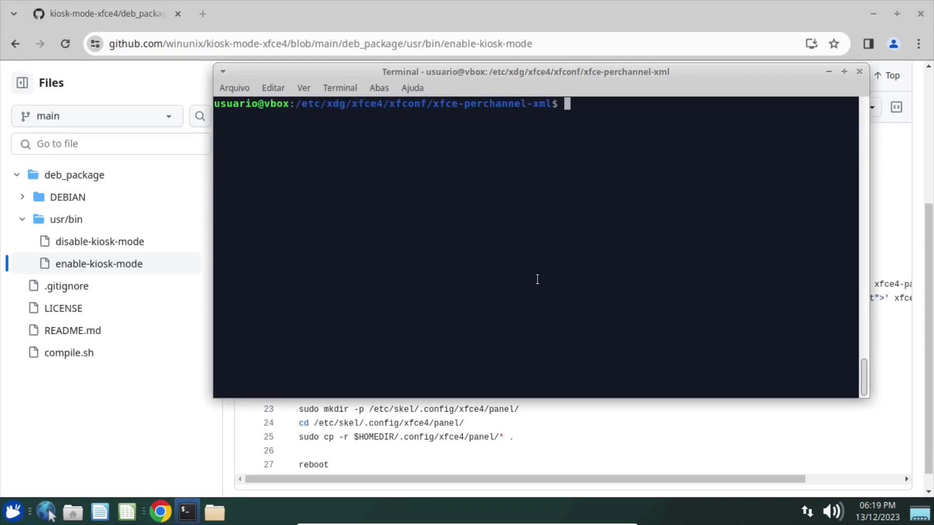
text(sudo mv $HOMEDIR/.config/xfce4/xfconf/xfce-perchannel-xml/xfce4-desktop.xml .)
key(Return)
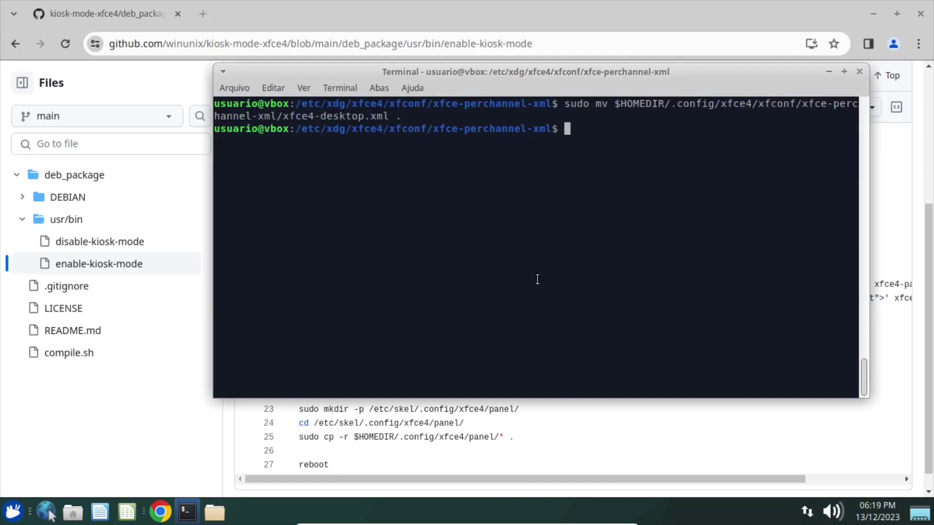
Run ls to confirm xfce4-desktop.xml now sits beside xfce4-panel.xml.
text(l)
text(s)
key(Return)
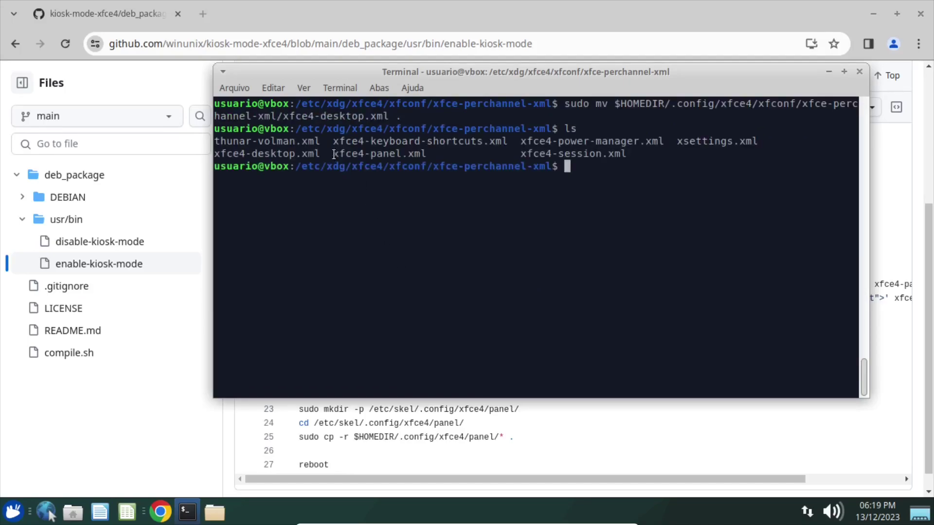
drag(334, 155, 429, 154)
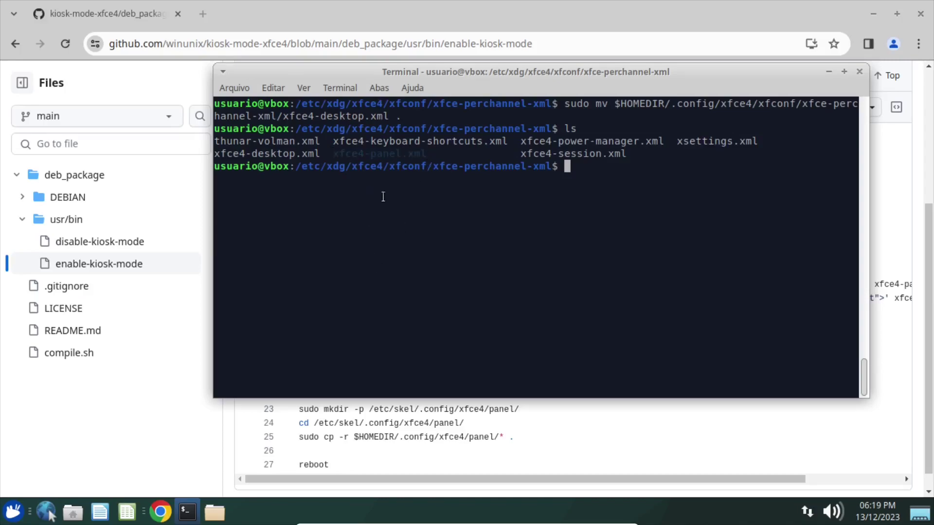
click(436, 220)
click(381, 1)
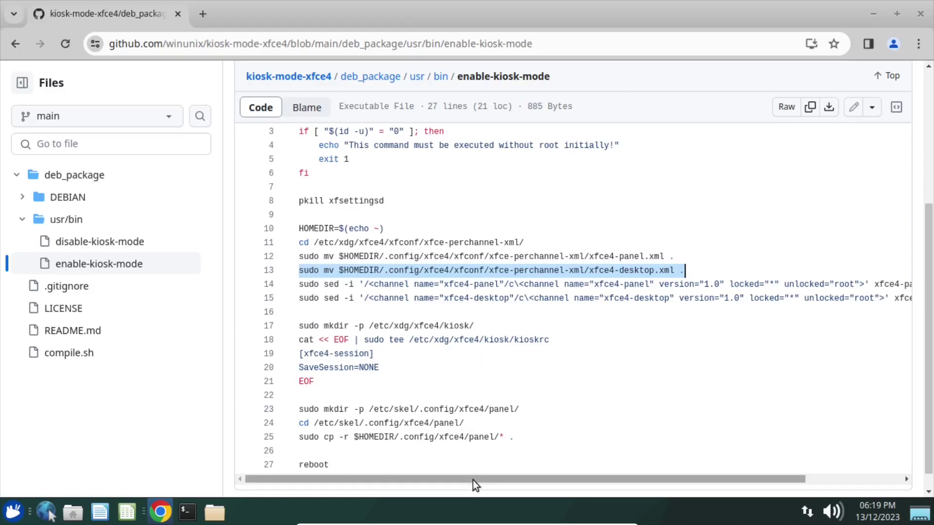
drag(473, 480, 508, 477)
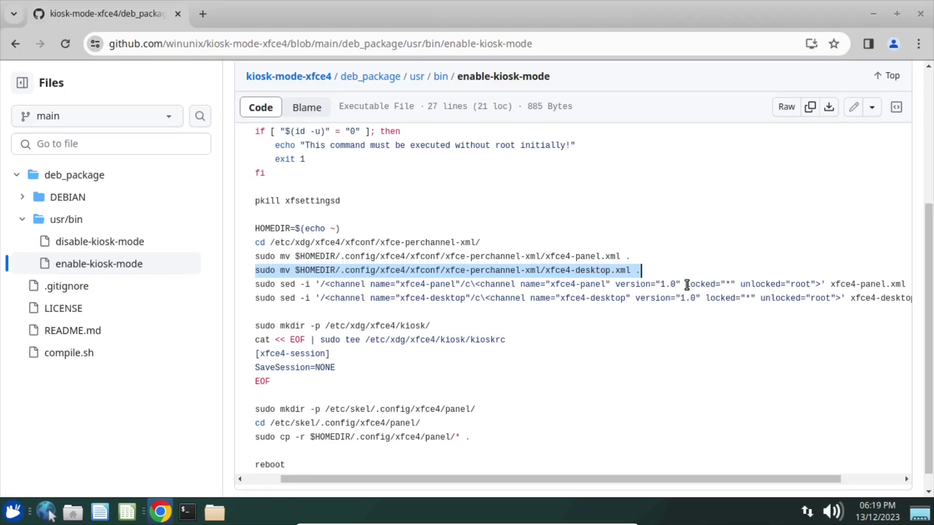
Read the script's locked sed line, then clear the terminal and begin a sudo nano command.
drag(687, 284, 772, 284)
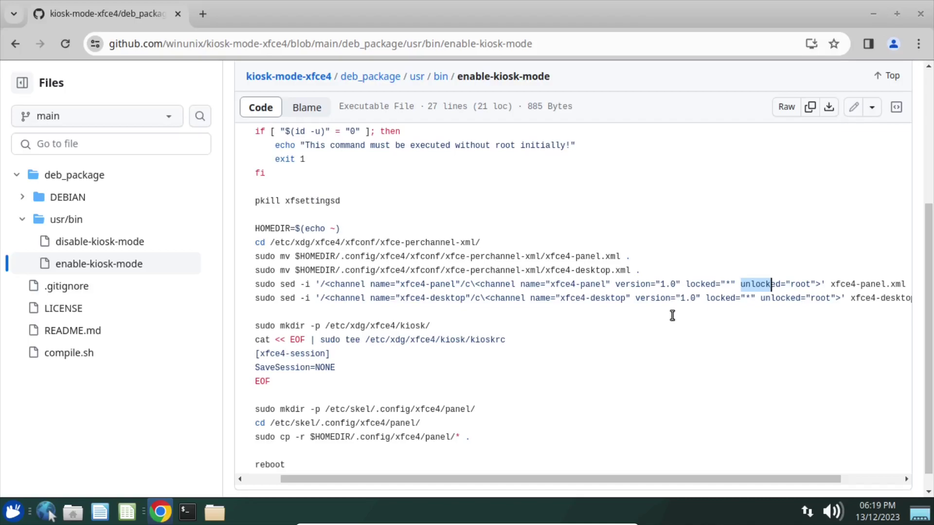
click(187, 511)
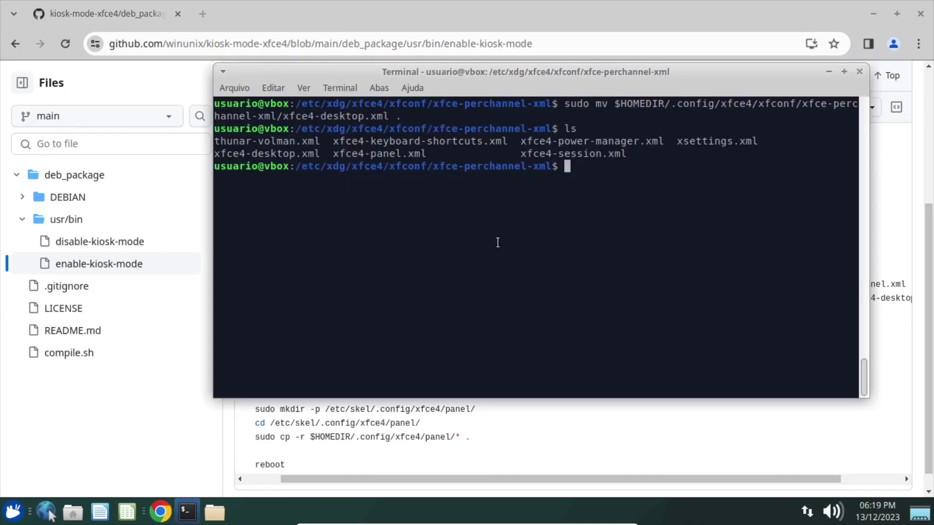
key(ctrl+l)
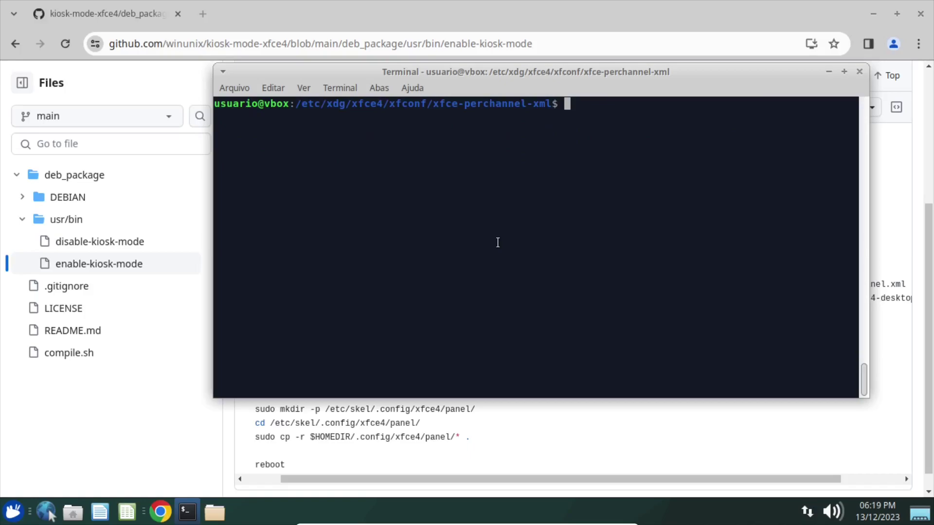
text(sudo nano)
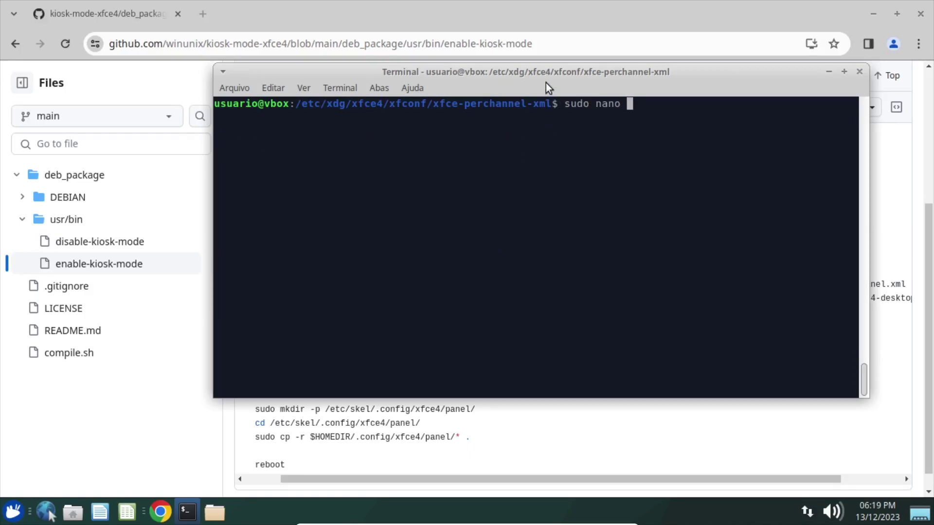
Open xfce4-desktop.xml in nano as root using tab completion.
drag(546, 74, 524, 52)
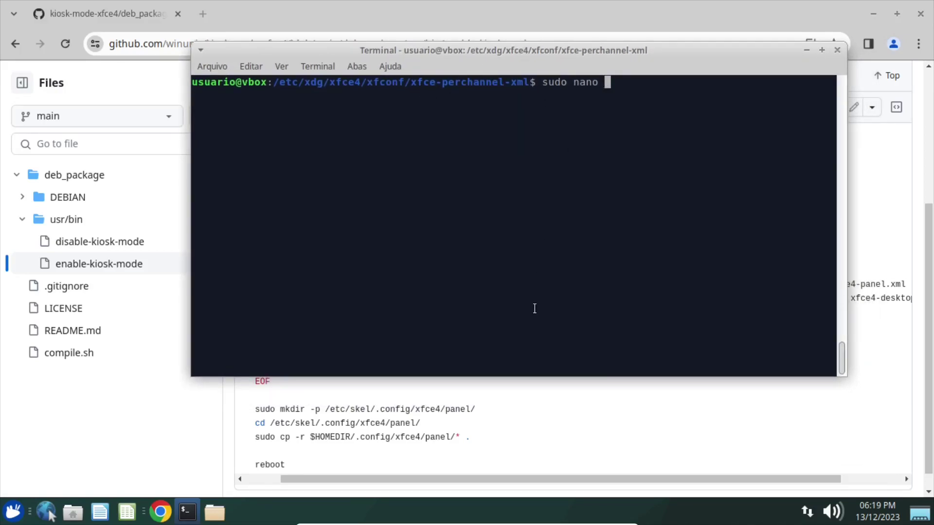
text(xfce4-d)
key(Tab)
key(Return)
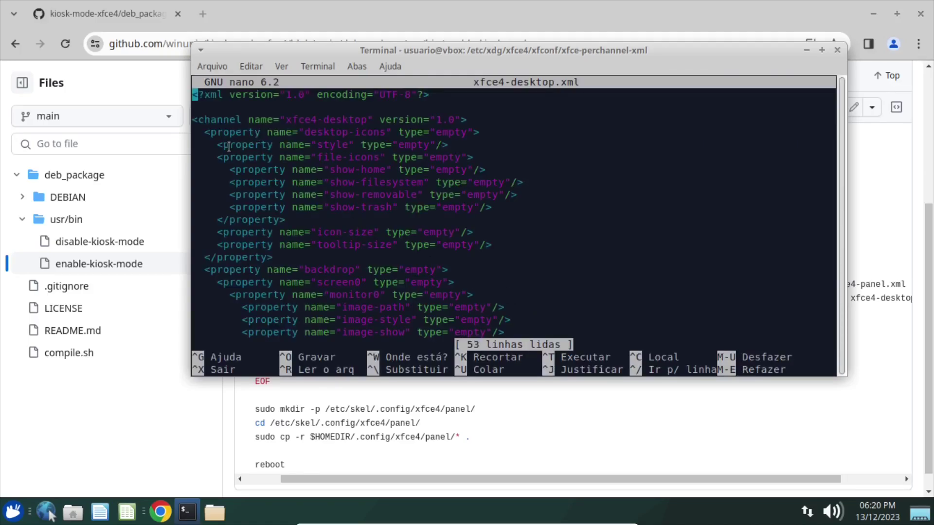
Start a locked="" attribute just before the closing > of the channel line.
drag(204, 131, 260, 145)
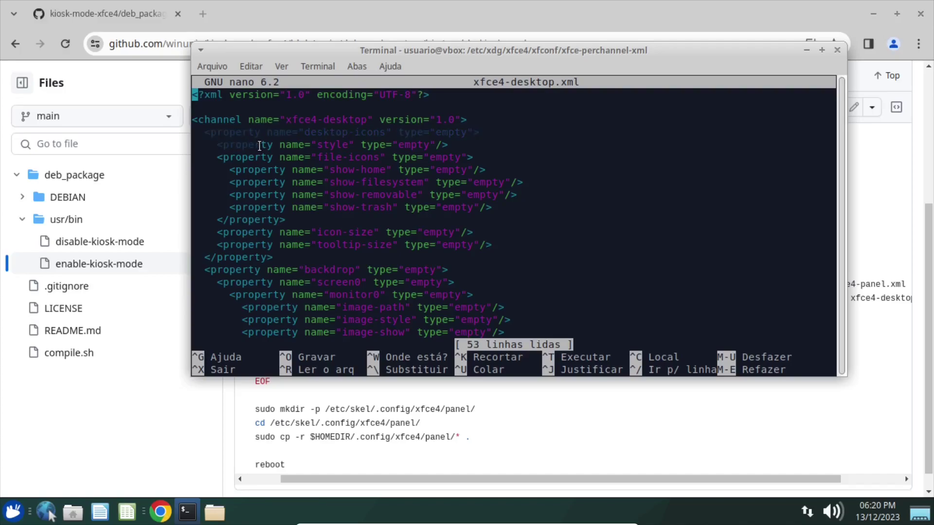
click(227, 120)
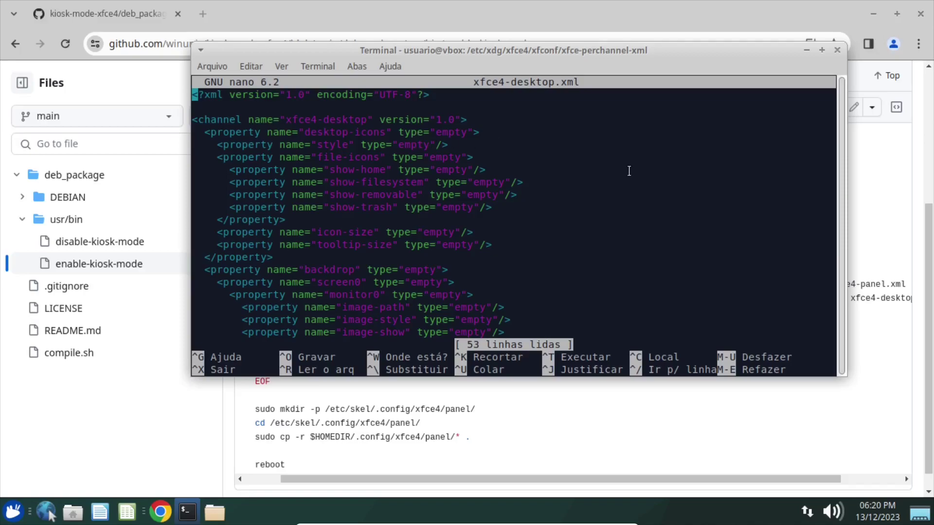
key(Down)
key(Down)
key(End)
key(Left)
drag(197, 120, 238, 121)
text(locked=")
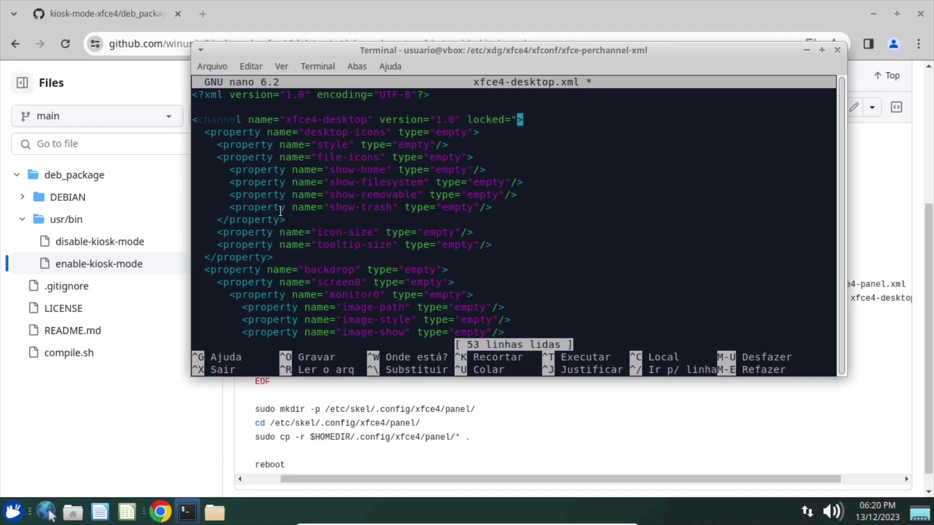
Check the GitHub script, then set the channel attribute to locked="*".
click(451, 402)
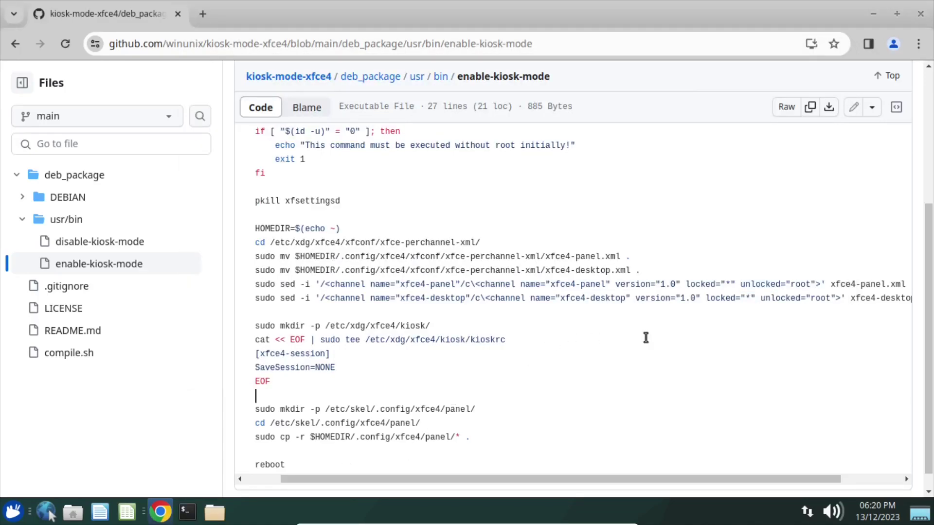
click(188, 512)
key(Left)
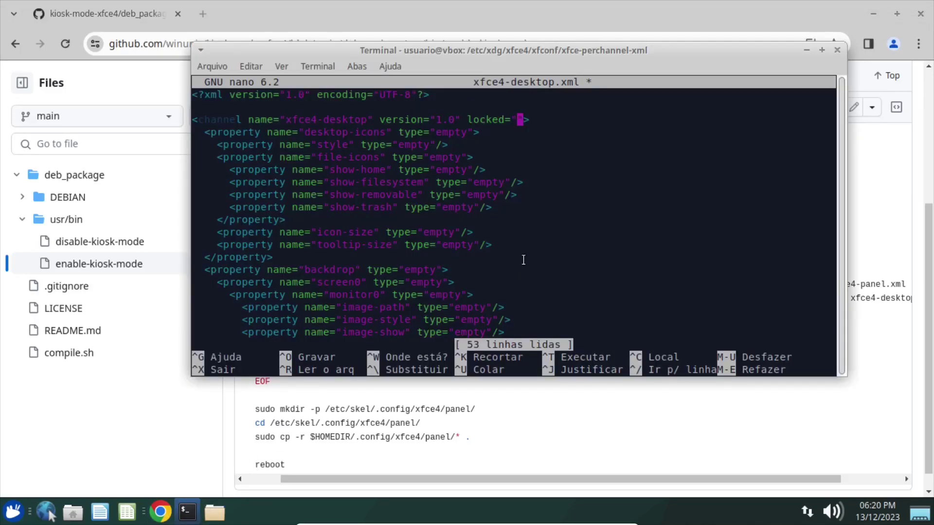
text(*)
key(Left)
key(Left)
key(Left)
key(Left)
key(Left)
key(Left)
key(Left)
key(Left)
key(Left)
key(alt+a)
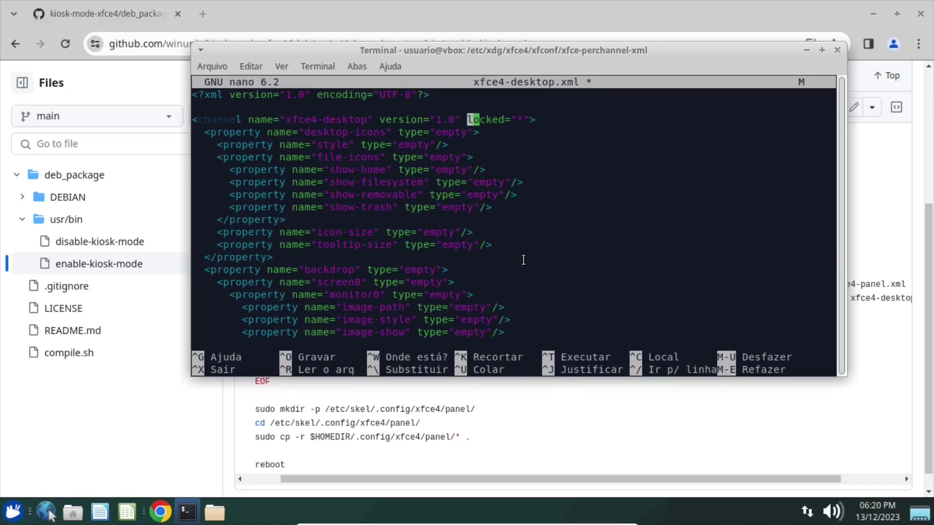
key(Right)
key(Right)
key(Right)
key(Right)
key(Right)
key(Right)
key(Right)
key(Right)
key(Right)
key(Right)
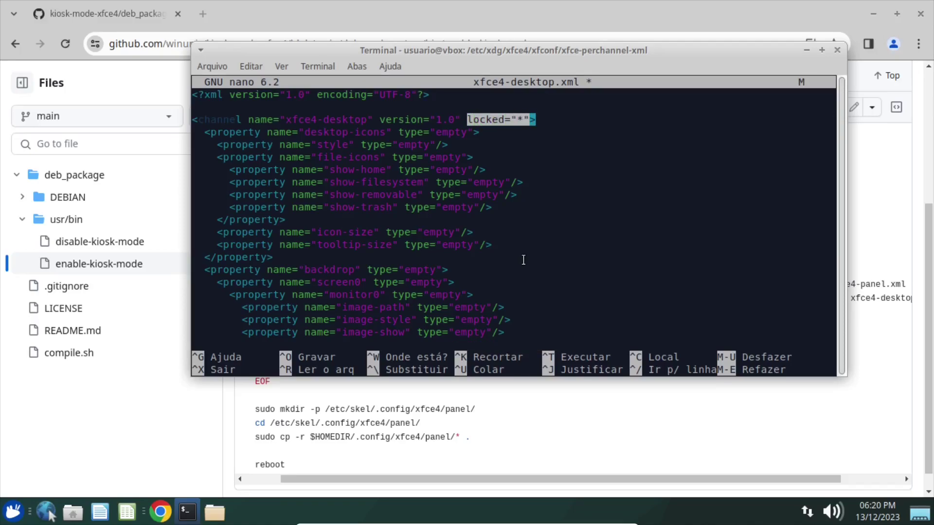
key(alt+6)
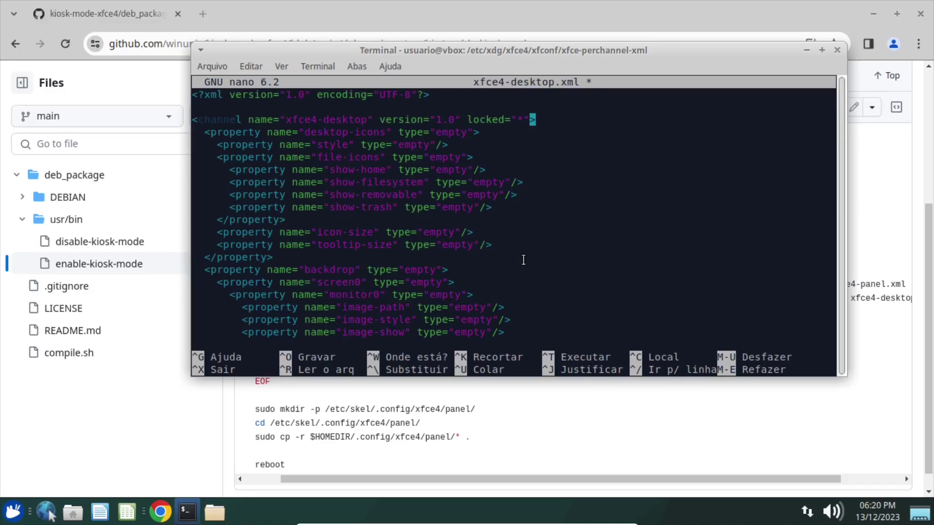
Add unlocked="root" after the locked attribute on the channel line.
text(un)
text(locked)
text(="r")
key(Left)
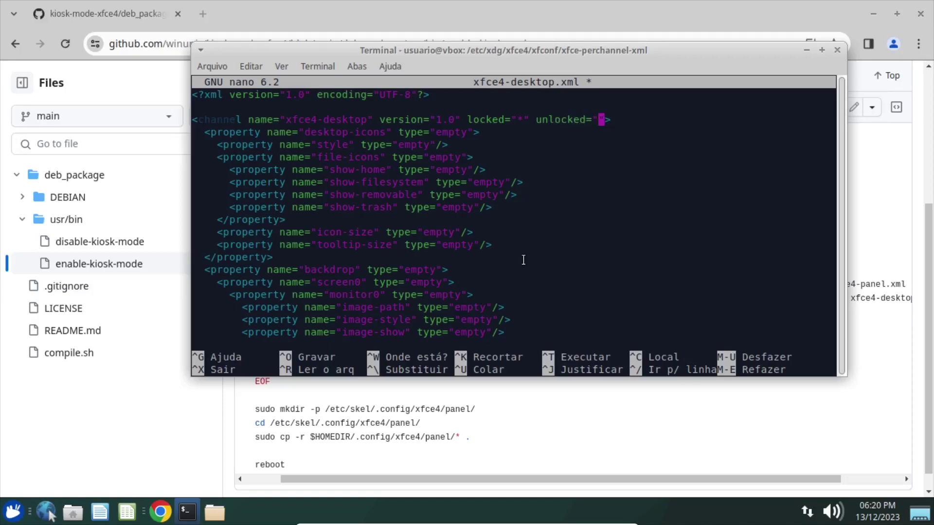
text(root)
key(Left)
key(Left)
key(Left)
key(Right)
key(Right)
key(Right)
text(;)
key(BackSpace)
text(,)
key(BackSpace)
drag(467, 120, 622, 120)
click(601, 149)
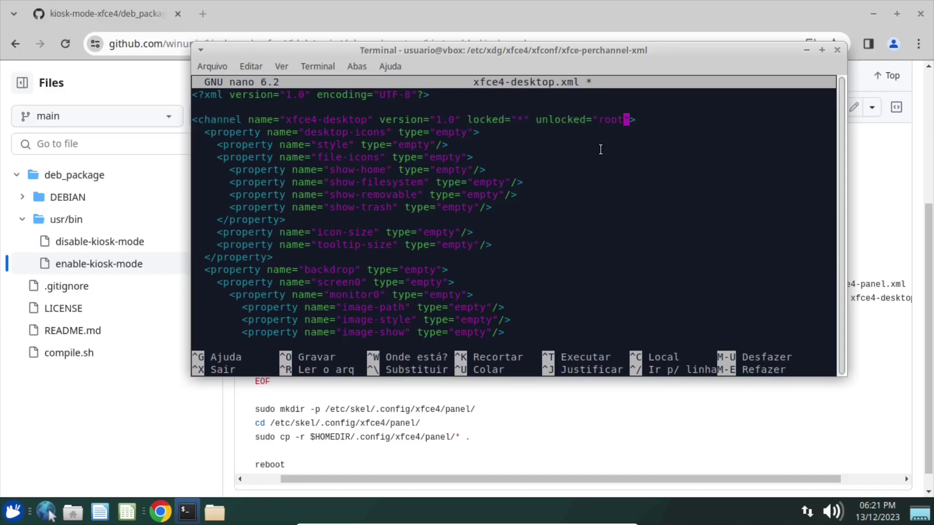
Save xfce4-desktop.xml and exit nano to the shell prompt.
key(ctrl+o)
key(Return)
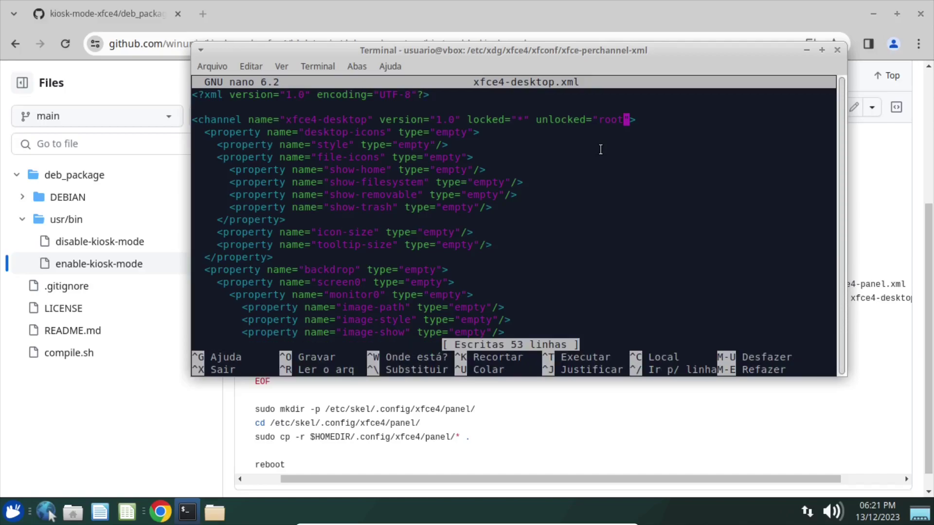
key(ctrl+x)
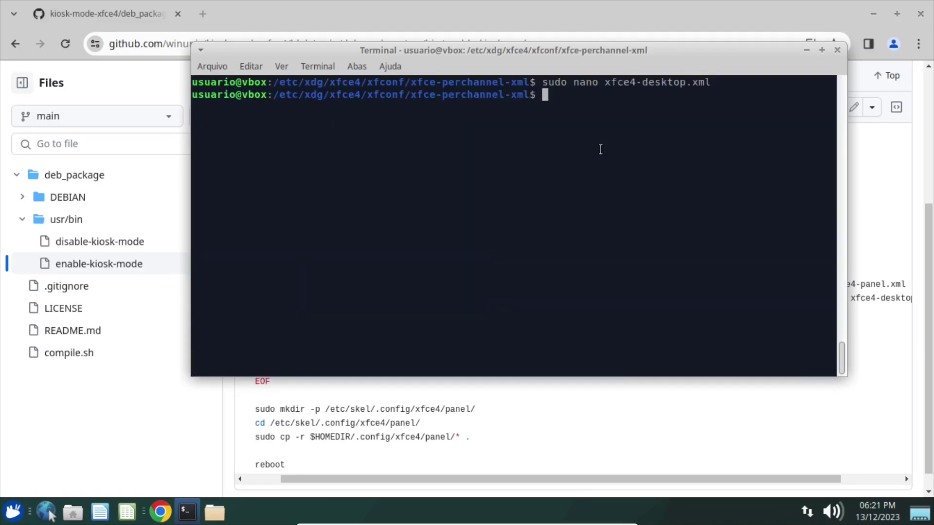
key(Up)
Recheck xfce4-desktop.xml, then open xfce4-panel.xml in nano as root.
key(Return)
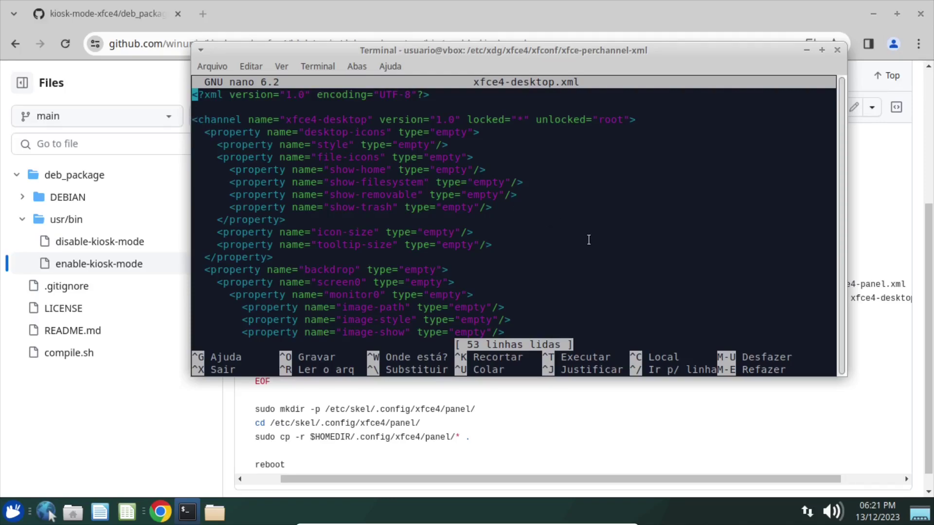
key(ctrl+x)
key(Up)
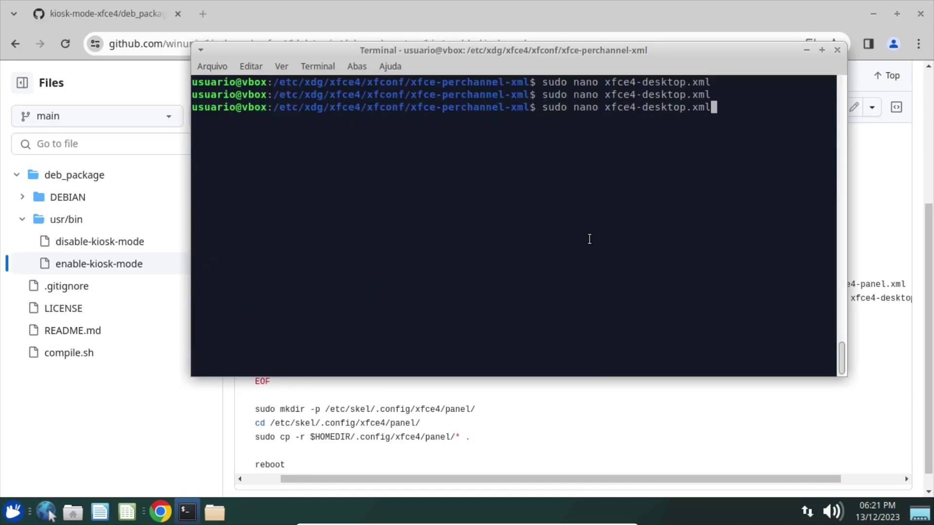
key(BackSpace)
key(BackSpace)
key(BackSpace)
key(BackSpace)
key(BackSpace)
key(BackSpace)
key(BackSpace)
key(BackSpace)
key(BackSpace)
key(BackSpace)
key(BackSpace)
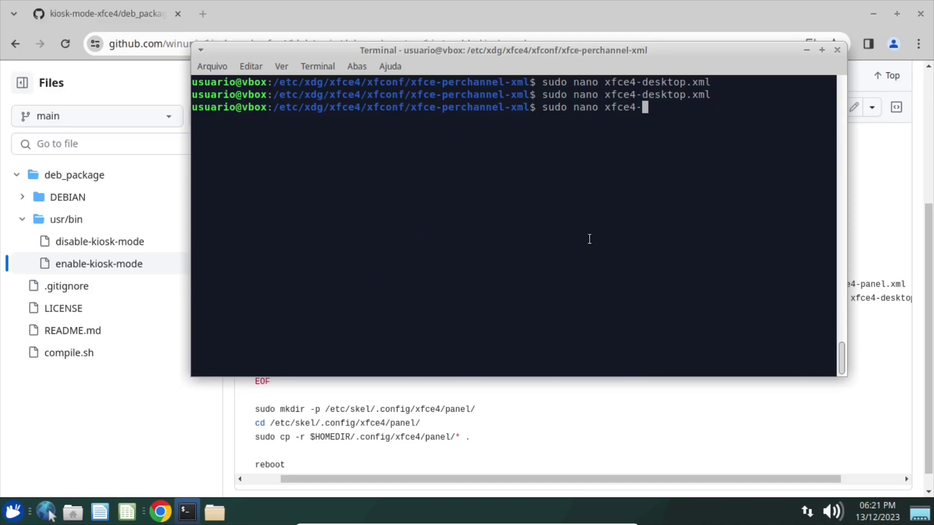
text(pan)
key(Tab)
key(BackSpace)
key(Return)
Add locked="*" unlocked="root" to the panel channel tag, save, and exit nano.
key(Down)
key(Down)
key(Down)
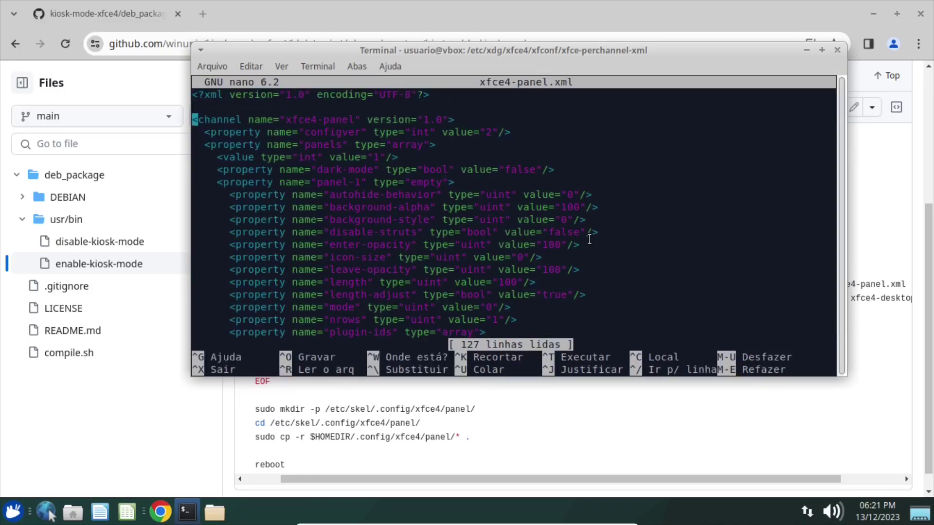
key(Left)
text(locke)
text(d=")
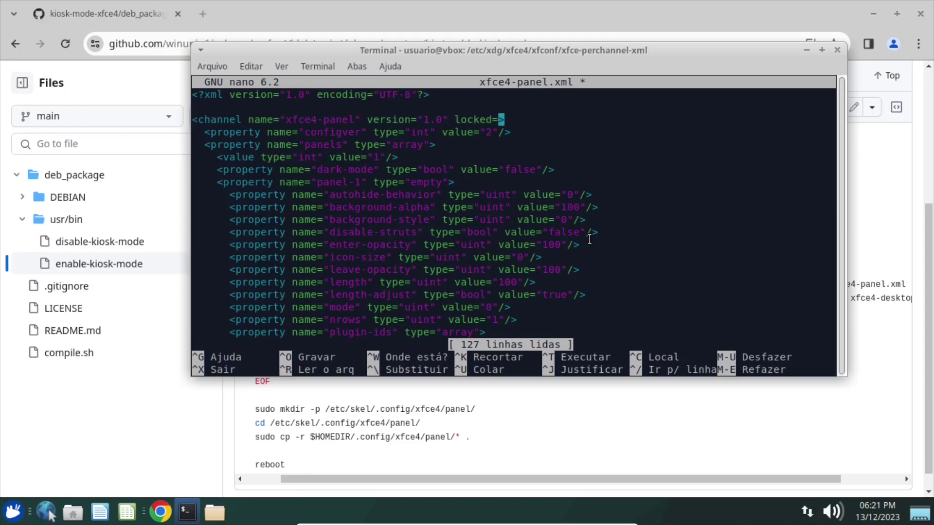
text(*" unlocked=")
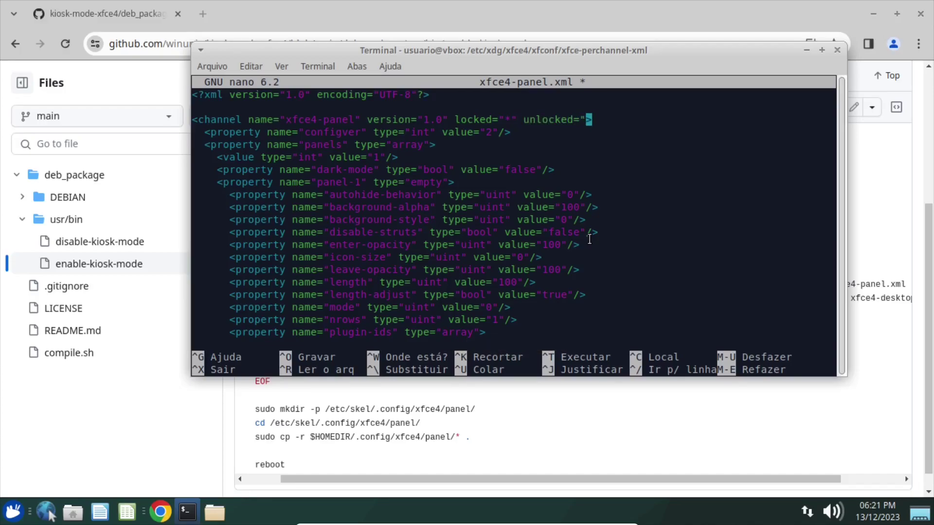
text(root")
key(ctrl+o)
key(Return)
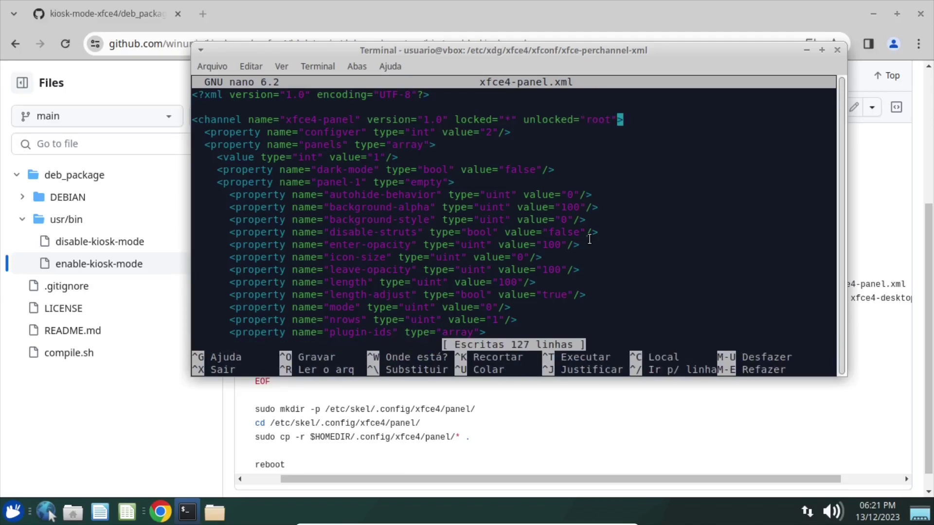
key(ctrl+x)
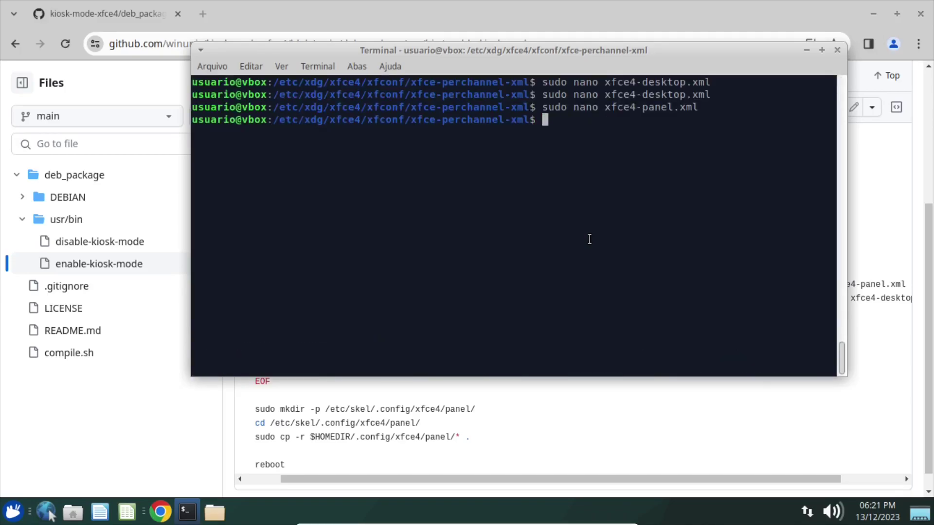
key(alt+Tab)
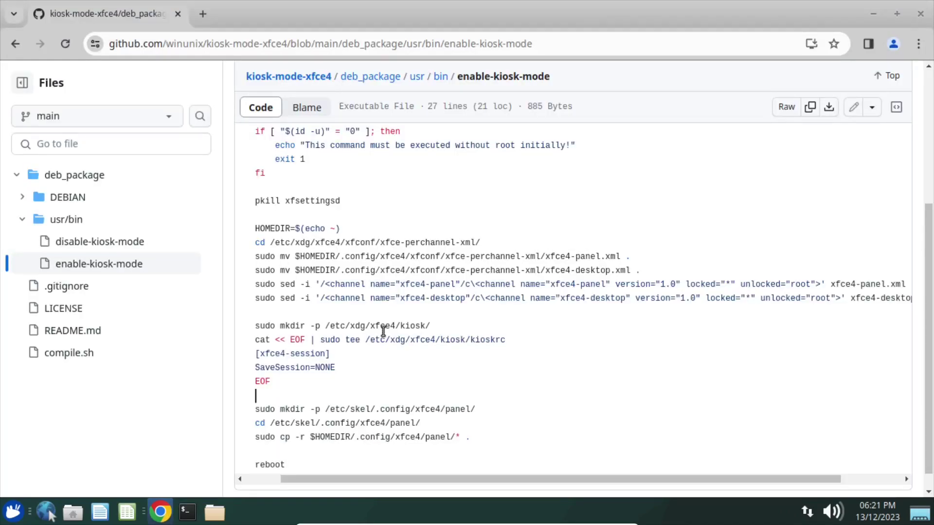
Highlight part of the first sed command, then open a new Chrome tab on Google.
drag(257, 285, 346, 284)
drag(354, 478, 250, 491)
click(187, 512)
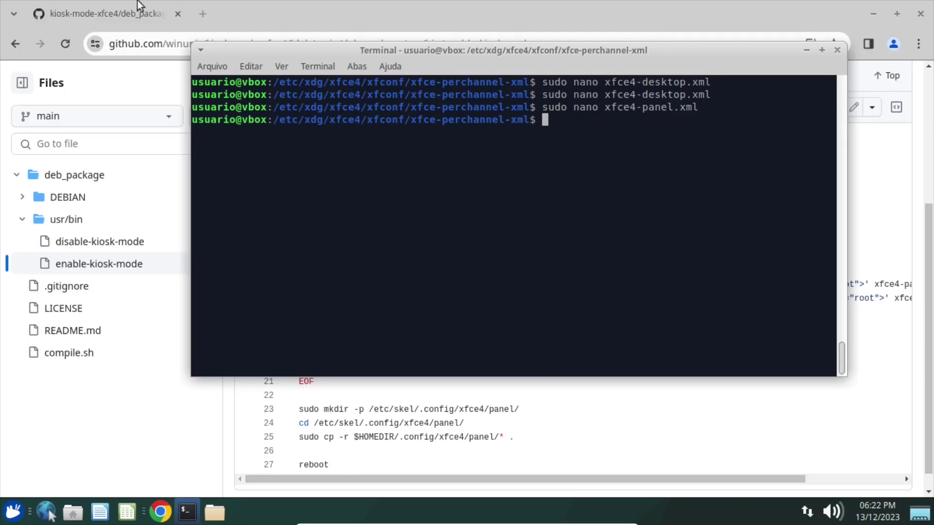
click(94, 4)
click(203, 15)
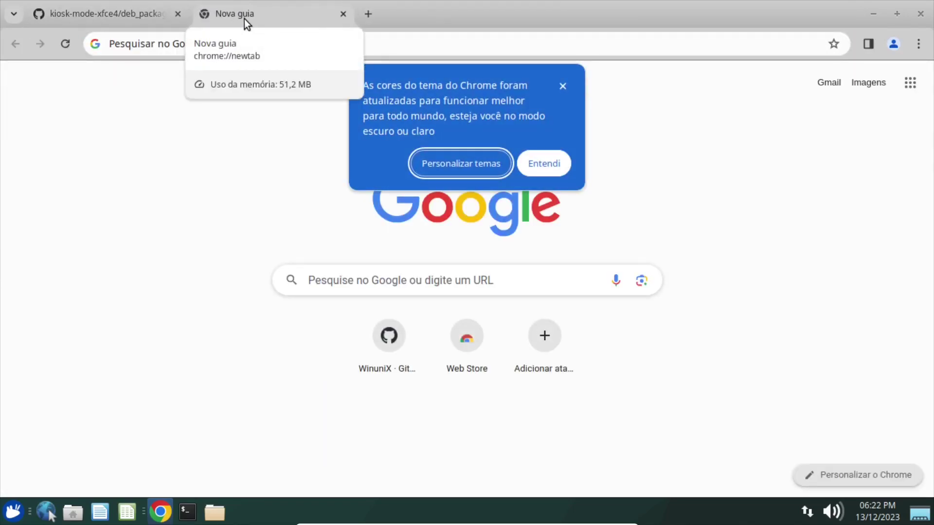
click(168, 43)
Search 'KIOSK MODE XFCE4', read the Xfce Wiki Kiosk Mode how-to, and return to the script tab.
text(KIOSK M)
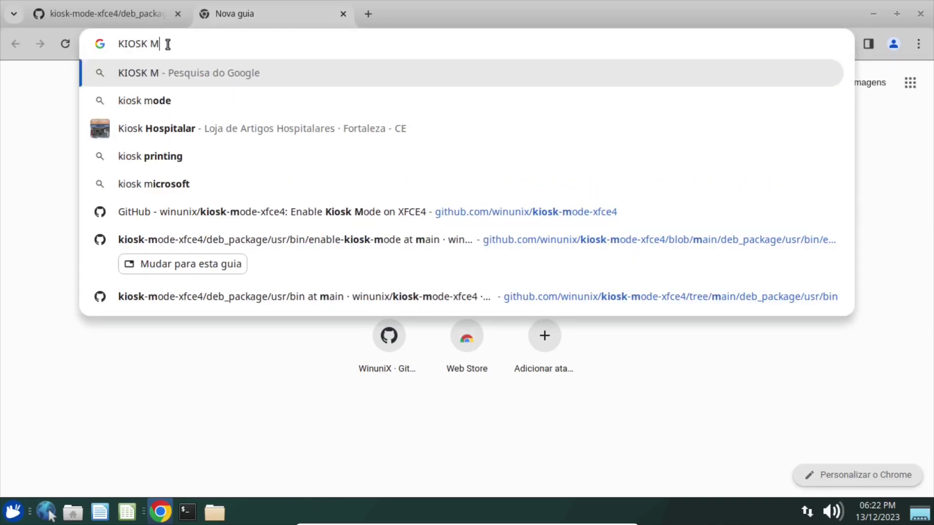
text(ODE XFCE4)
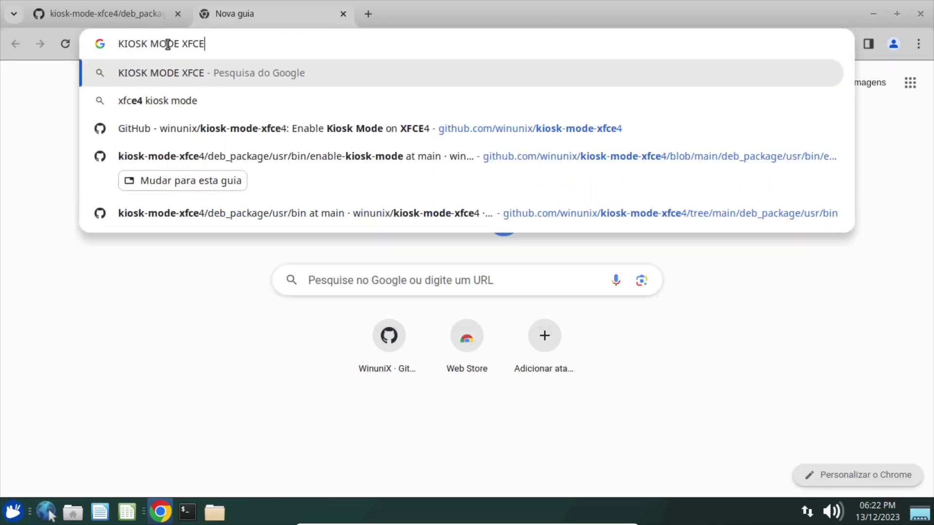
key(Return)
click(168, 273)
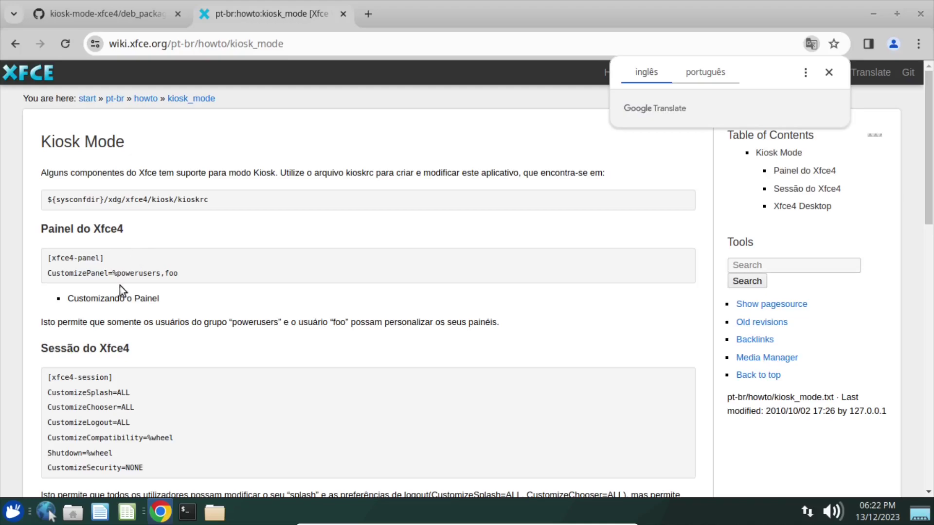
drag(179, 200, 214, 202)
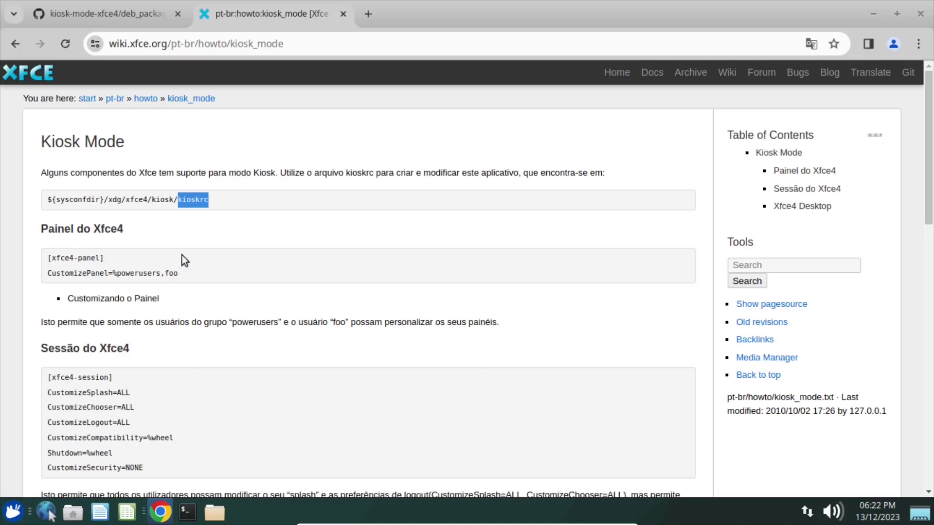
click(183, 227)
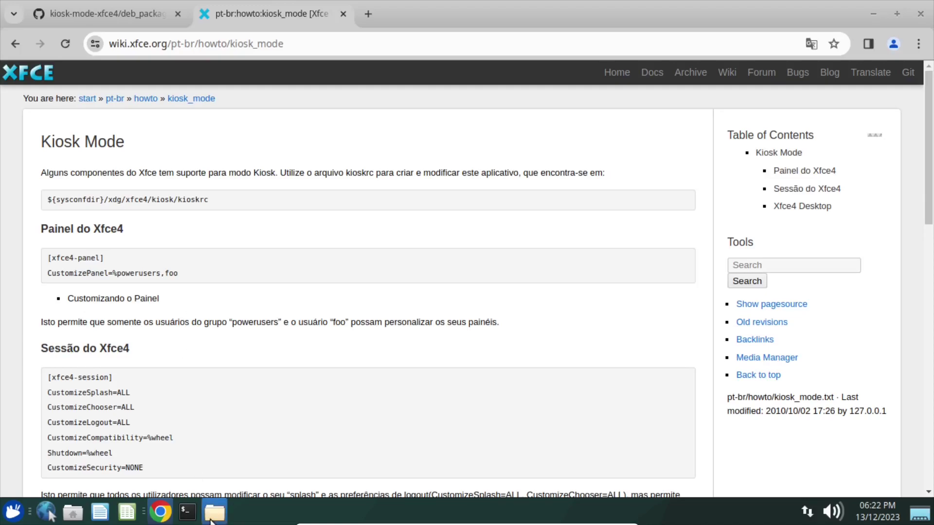
click(130, 16)
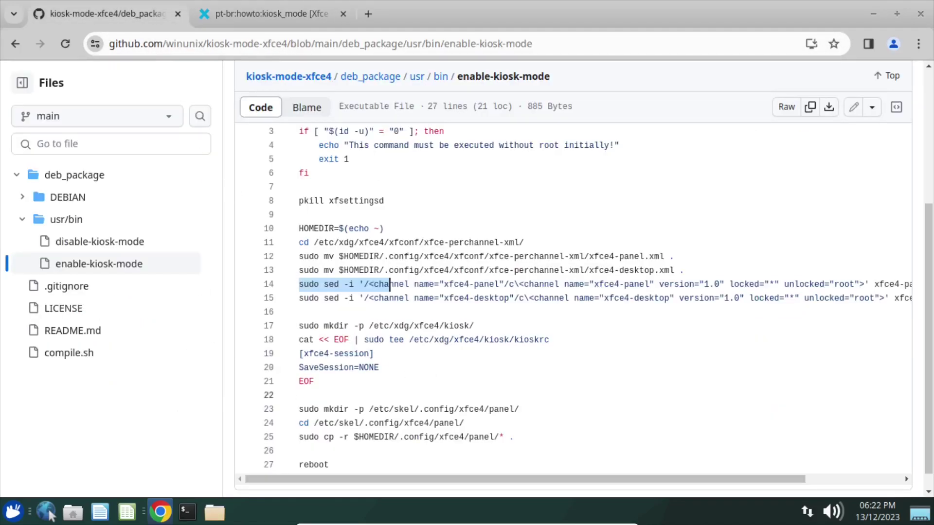
click(13, 512)
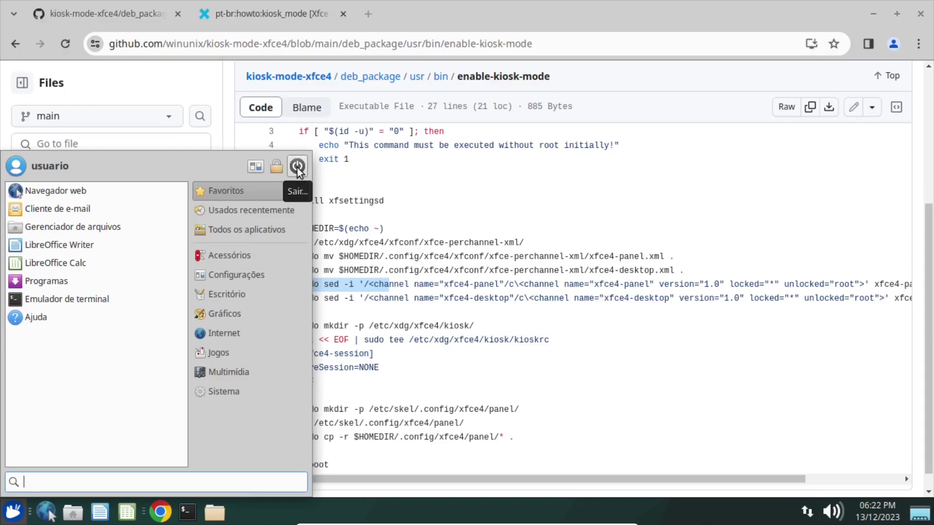
click(296, 166)
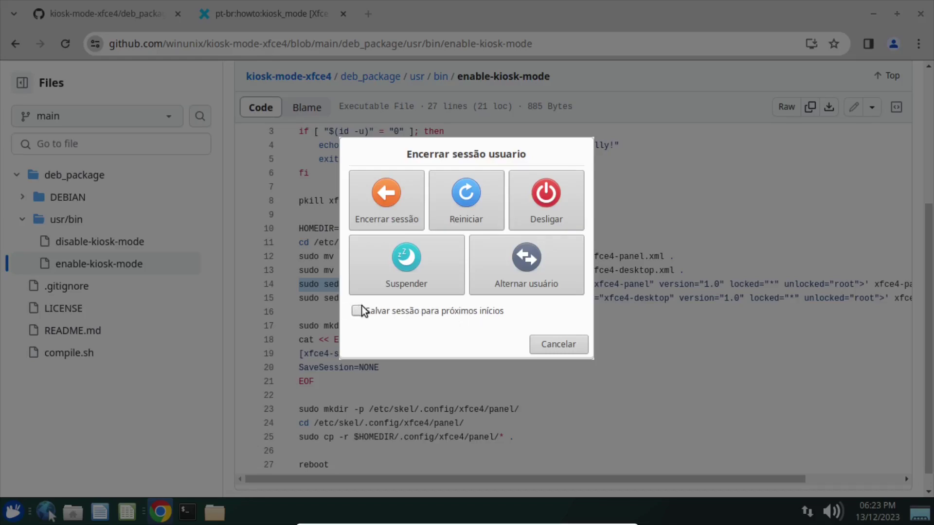
click(547, 347)
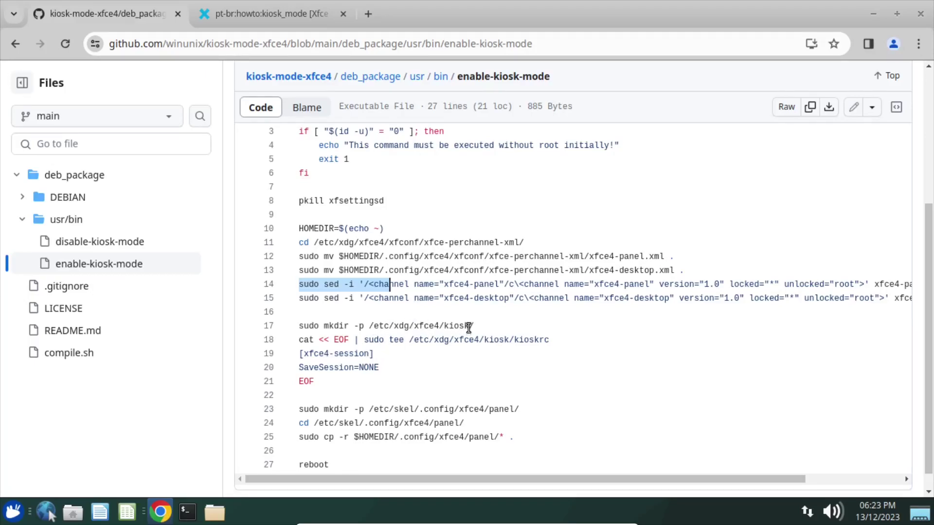
double_click(467, 327)
Copy line 17 from the script and run sudo mkdir -p /etc/xdg/xfce4/kiosk/ in the terminal.
drag(373, 327, 414, 327)
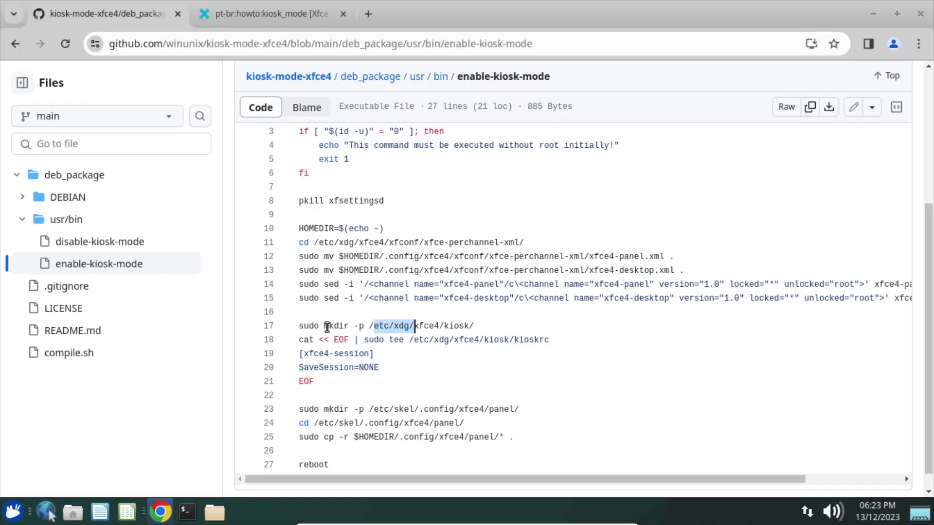
drag(299, 327, 474, 326)
key(ctrl+c)
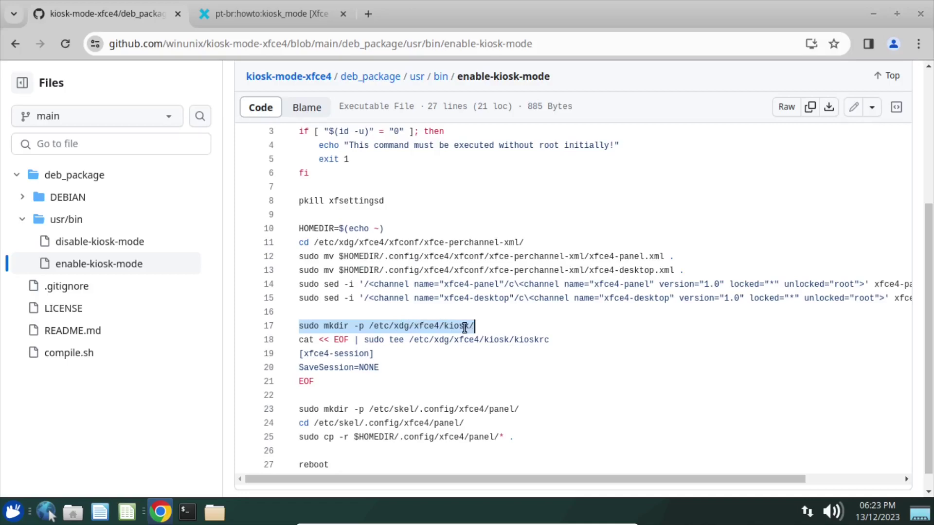
right_click(434, 328)
click(451, 91)
click(189, 510)
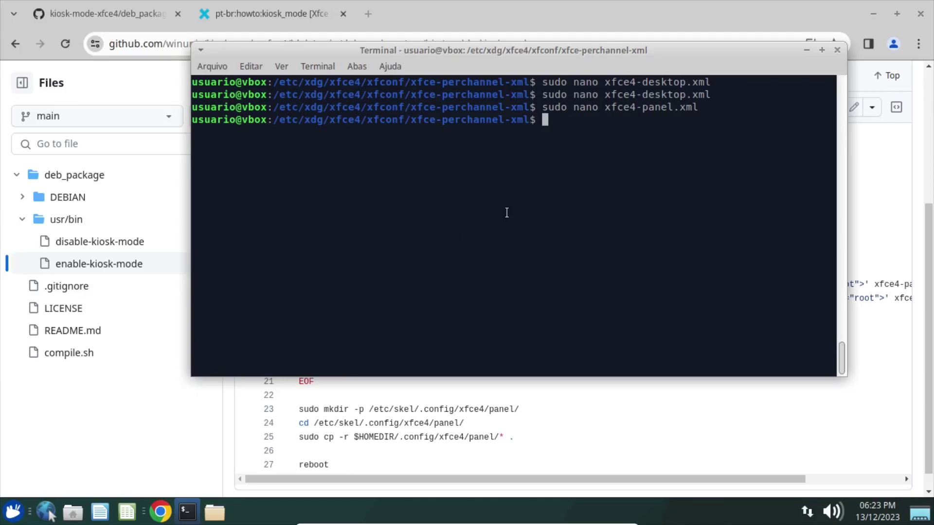
key(ctrl+l)
key(ctrl+shift+v)
key(Return)
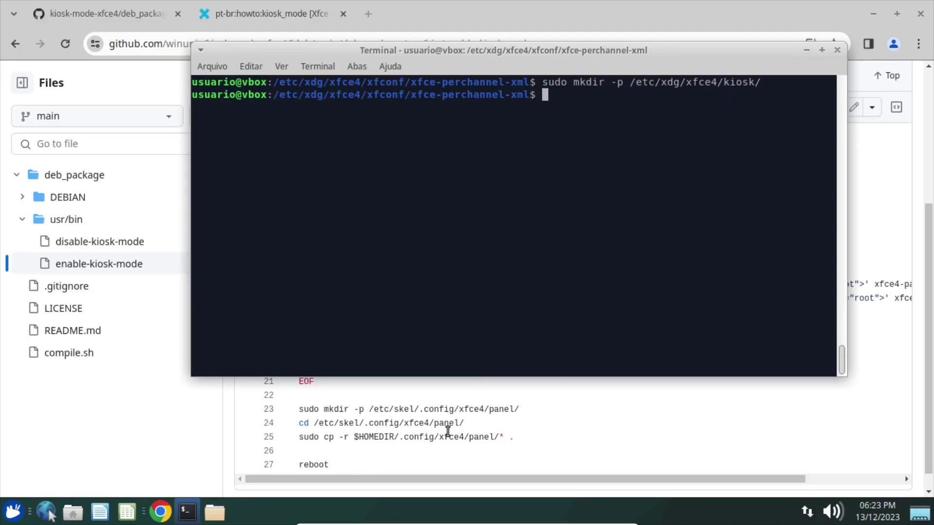
click(444, 410)
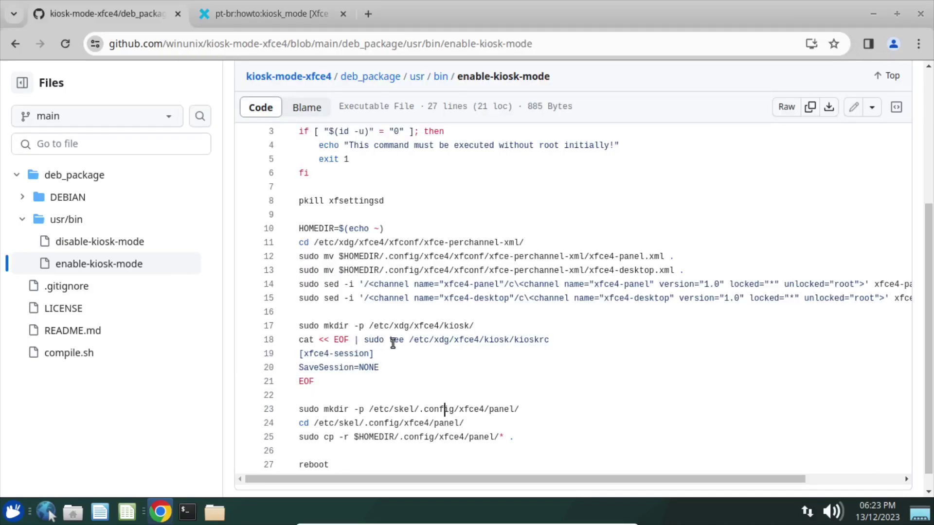
Open /etc/xdg/xfce4/kiosk/kioskrc in nano as root, using the path copied from the script.
drag(410, 341, 568, 340)
key(ctrl+c)
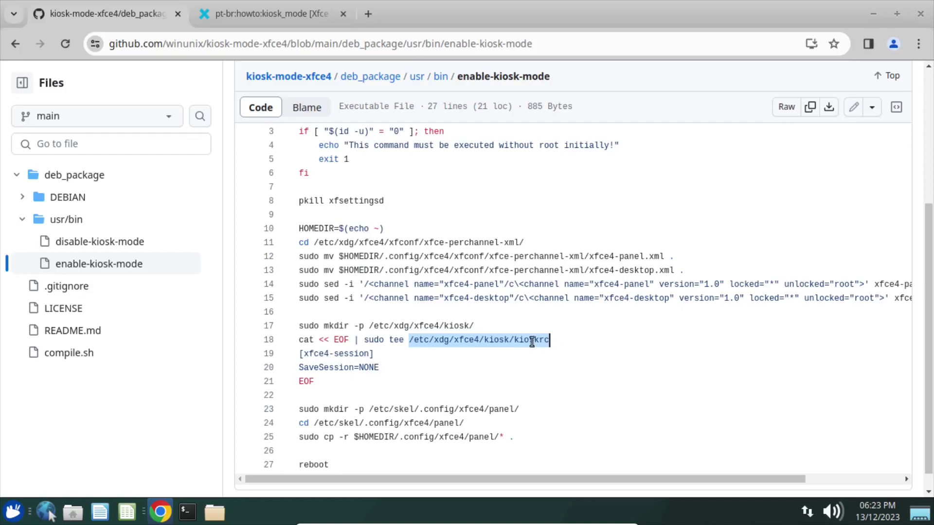
right_click(531, 343)
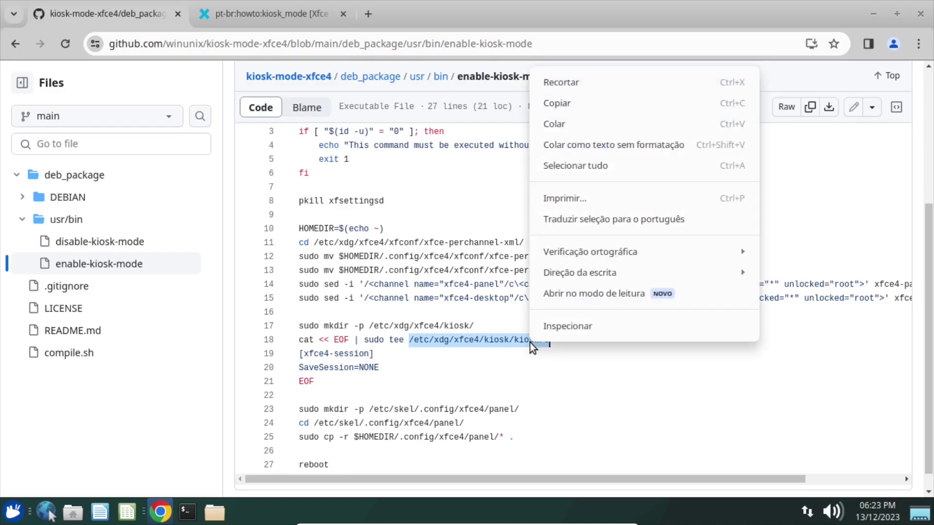
click(561, 107)
click(188, 511)
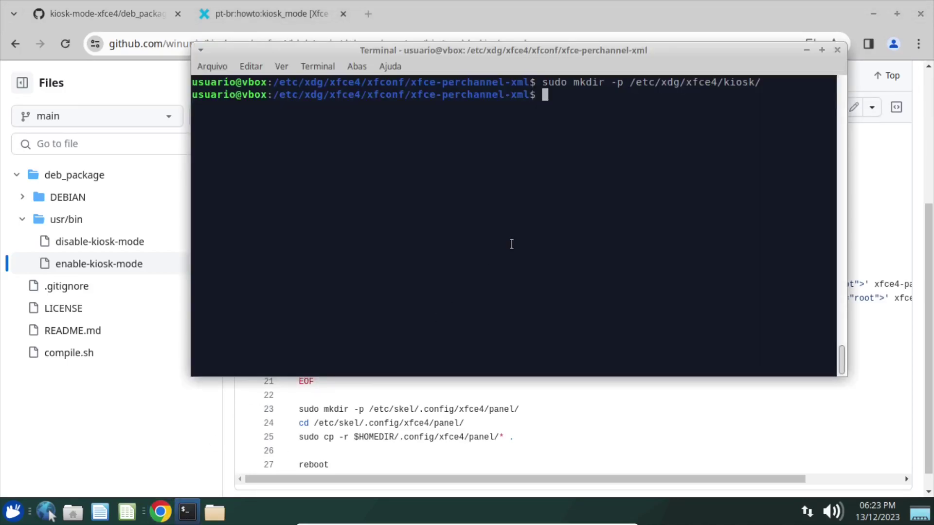
text(sudo nano)
key(ctrl+shift+v)
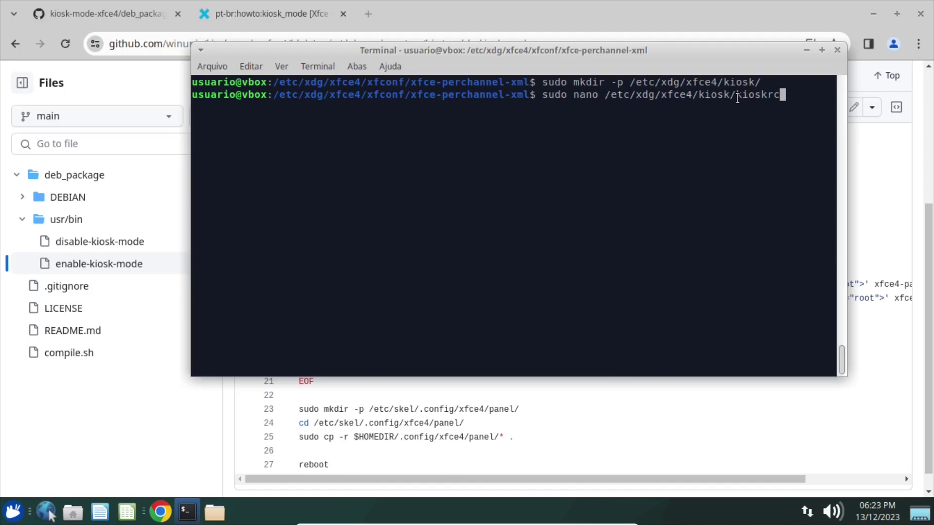
drag(738, 99, 798, 96)
click(709, 100)
key(Return)
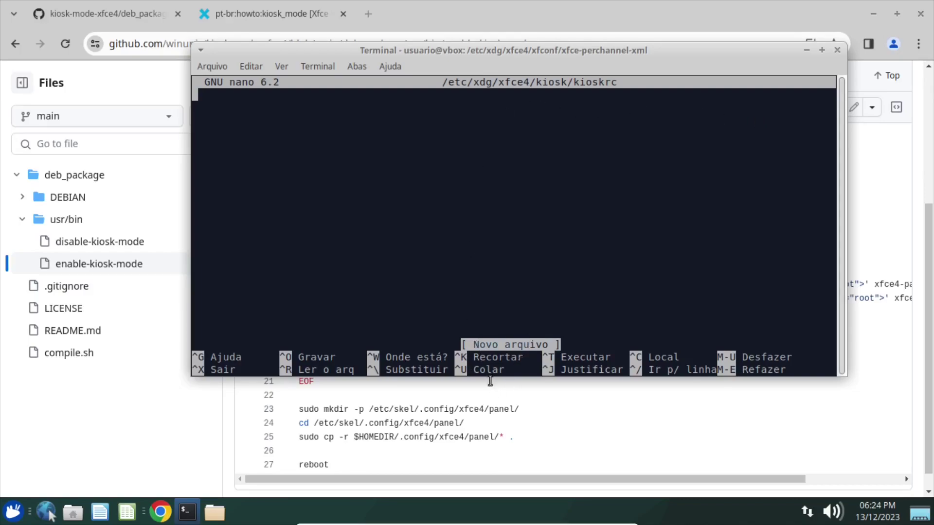
Paste [xfce4-session] from the script as the first line of kioskrc.
click(460, 394)
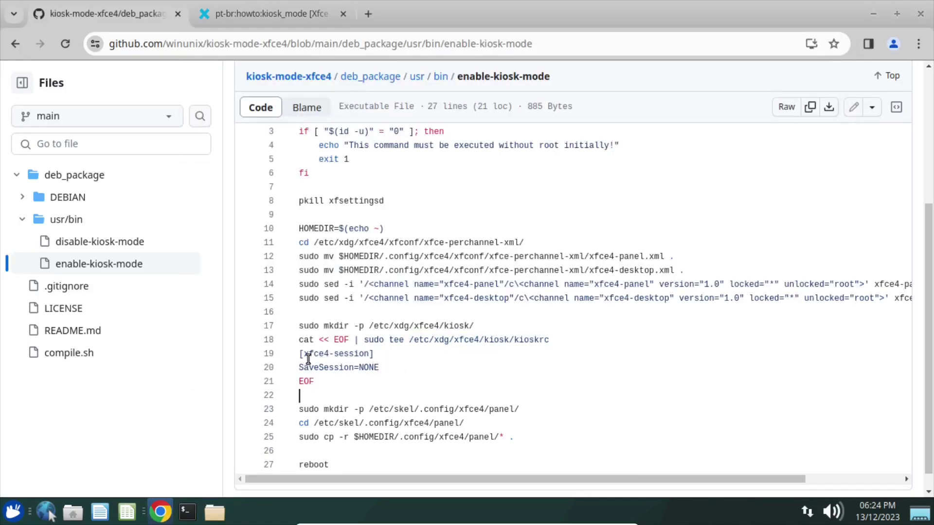
drag(299, 354, 376, 358)
key(ctrl+c)
right_click(376, 358)
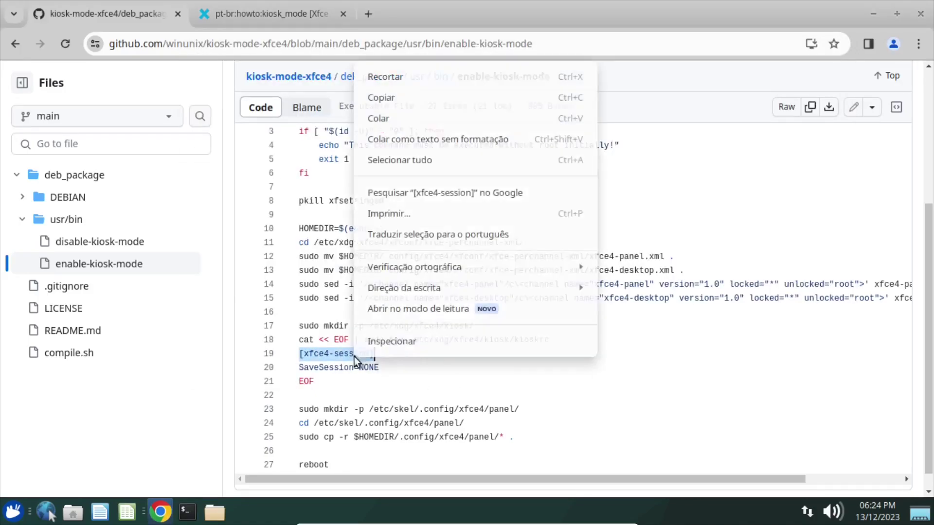
click(385, 98)
key(alt+Tab)
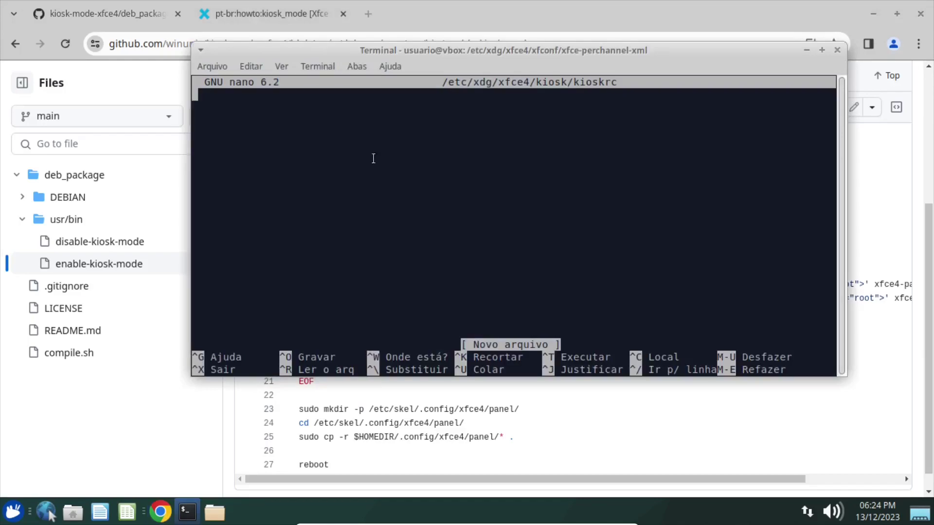
key(ctrl+shift+v)
key(Return)
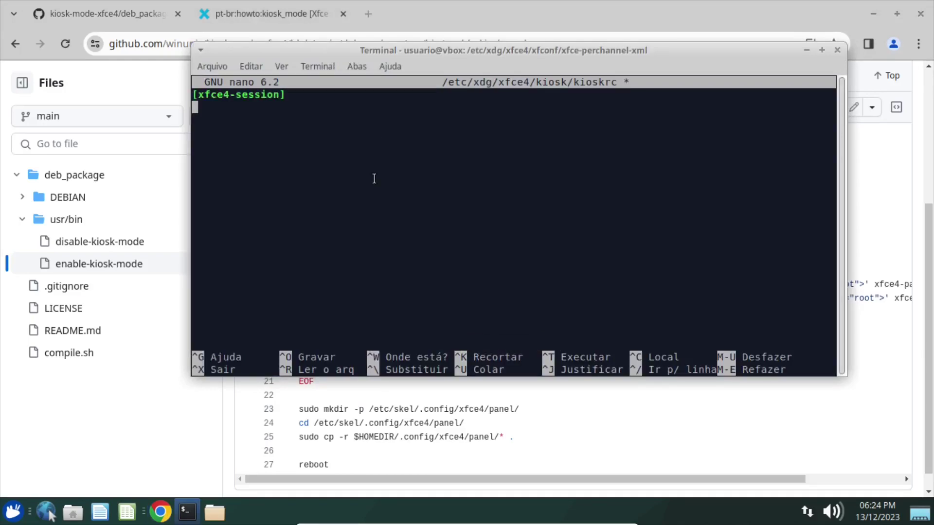
Add SaveSession=NONE as the second line of kioskrc.
key(alt+Tab)
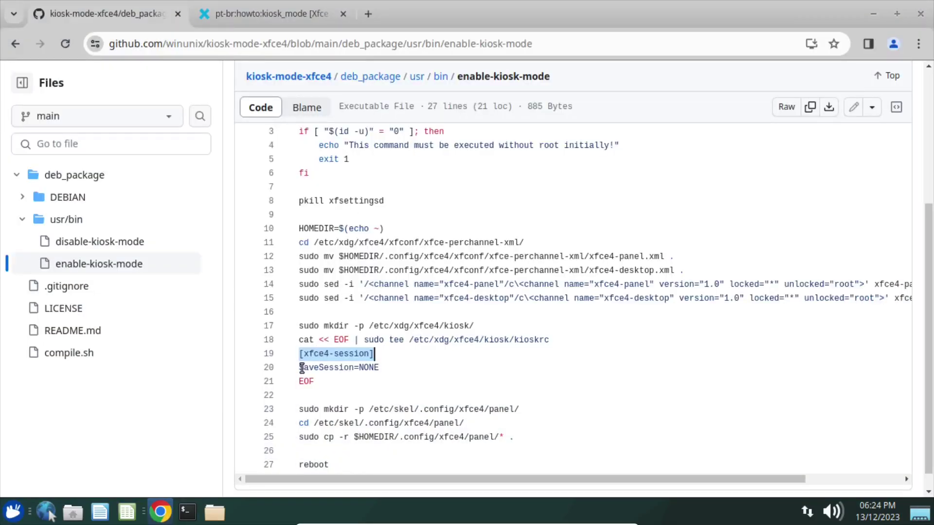
drag(301, 367, 380, 367)
key(ctrl+c)
right_click(377, 367)
click(394, 111)
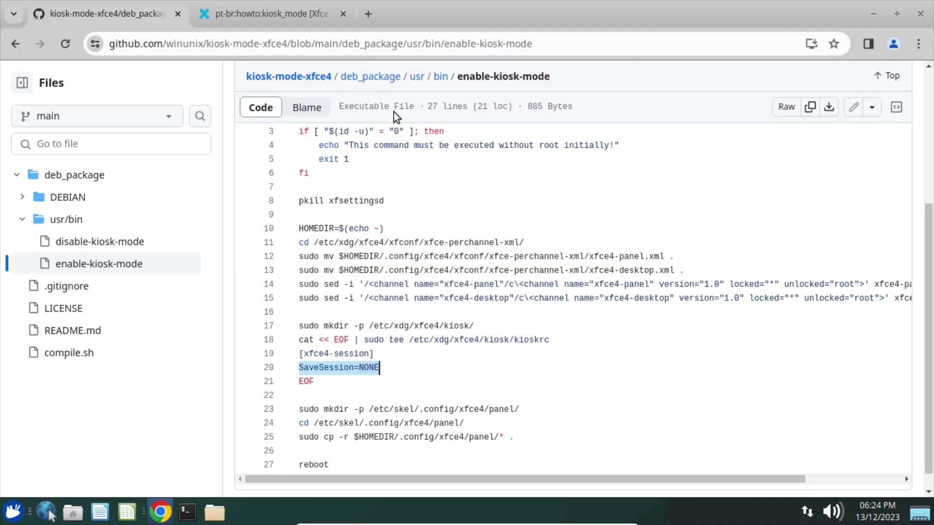
key(alt+Tab)
key(ctrl+shift+v)
key(Return)
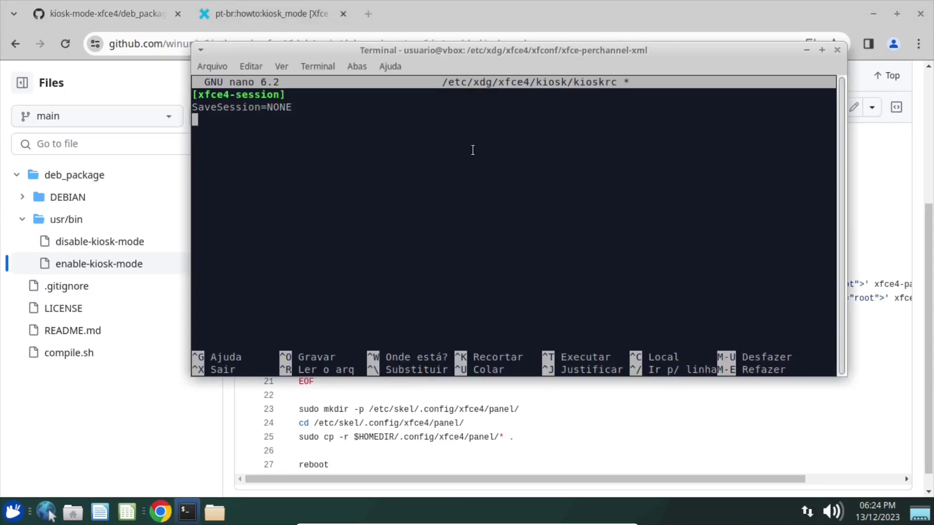
key(BackSpace)
key(BackSpace)
key(BackSpace)
key(BackSpace)
key(BackSpace)
text(root)
key(BackSpace)
key(BackSpace)
key(BackSpace)
key(BackSpace)
text(NONE)
Save kioskrc, exit nano, and return to the GitHub script.
key(ctrl+o)
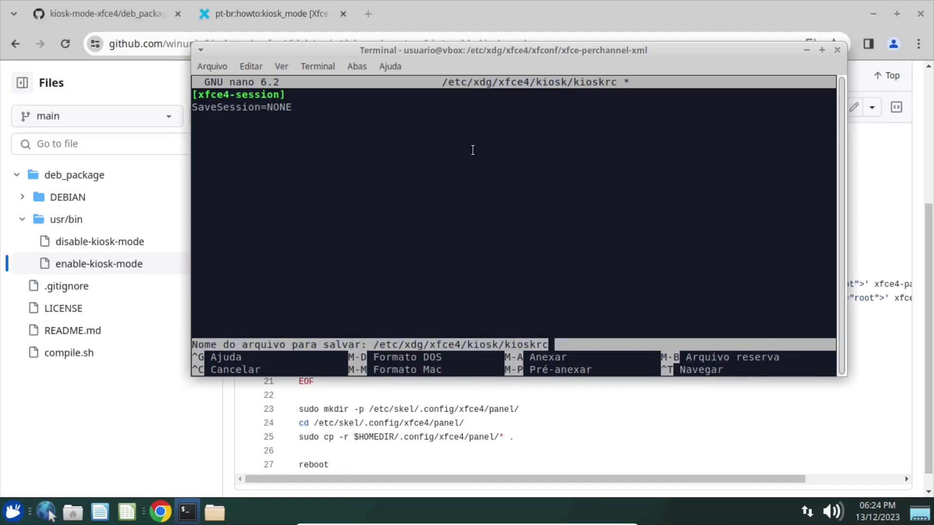
key(Return)
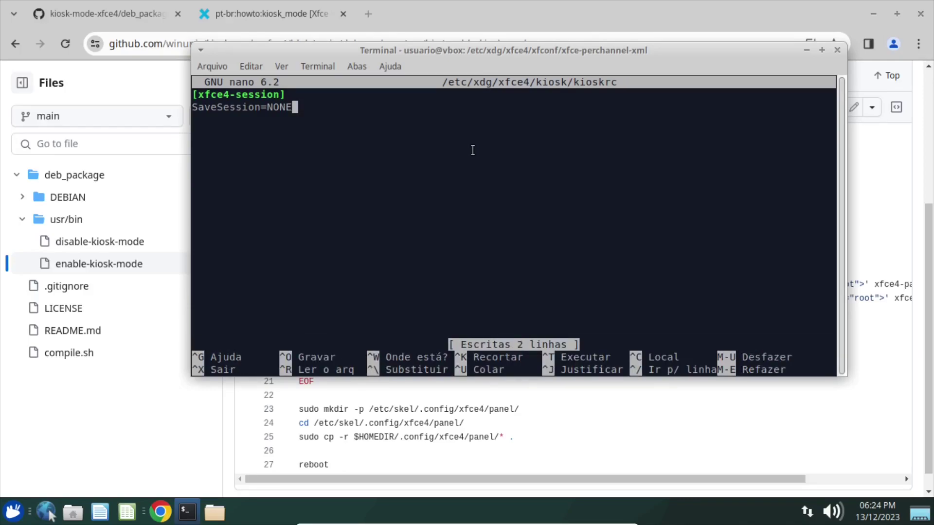
key(ctrl+x)
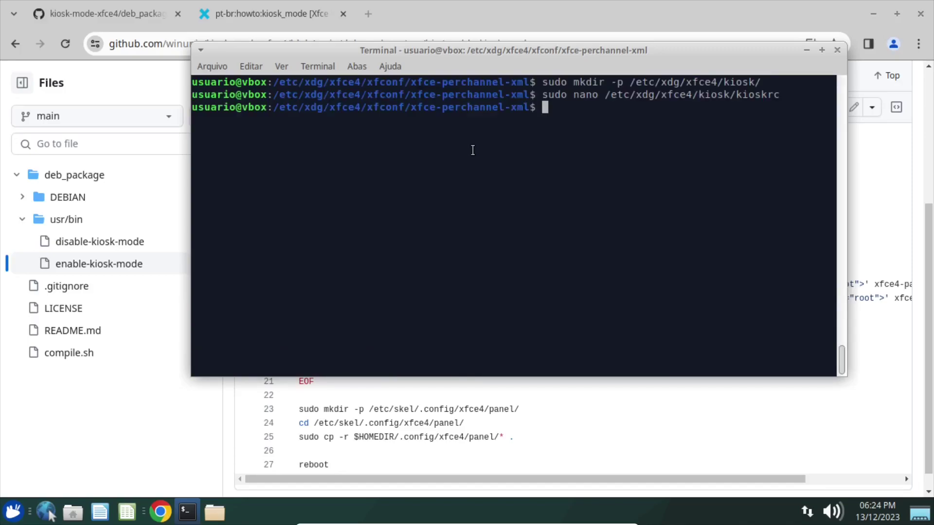
click(395, 382)
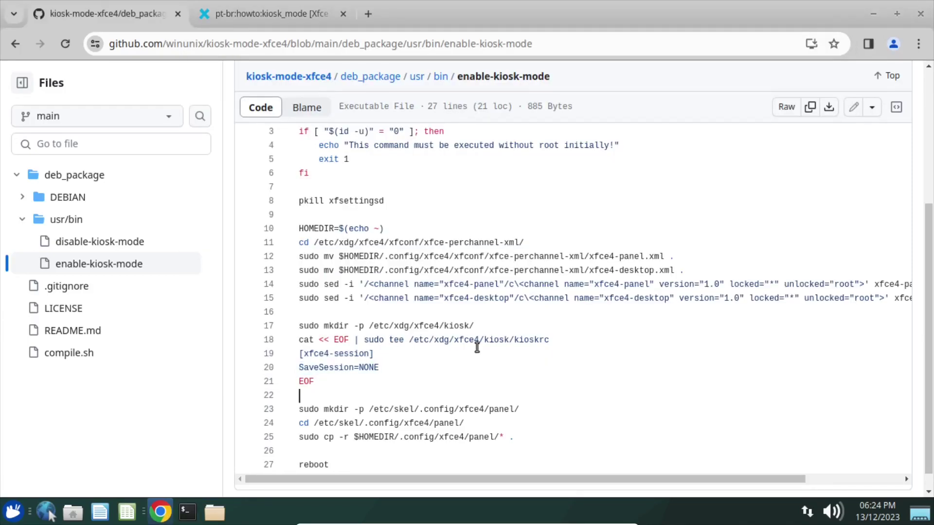
Scroll to the end of the script and bring Thunar's xfce-perchannel-xml folder forward.
scroll(438, 353, down, 1)
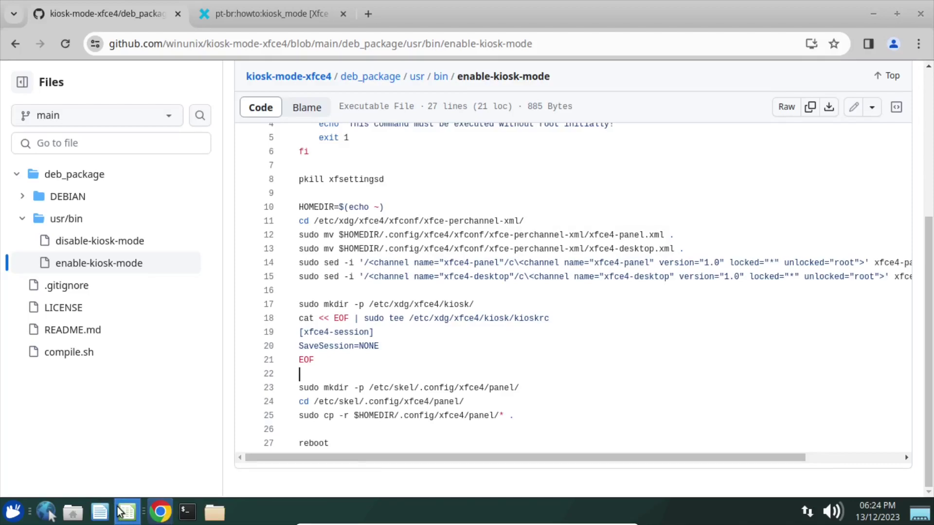
click(213, 518)
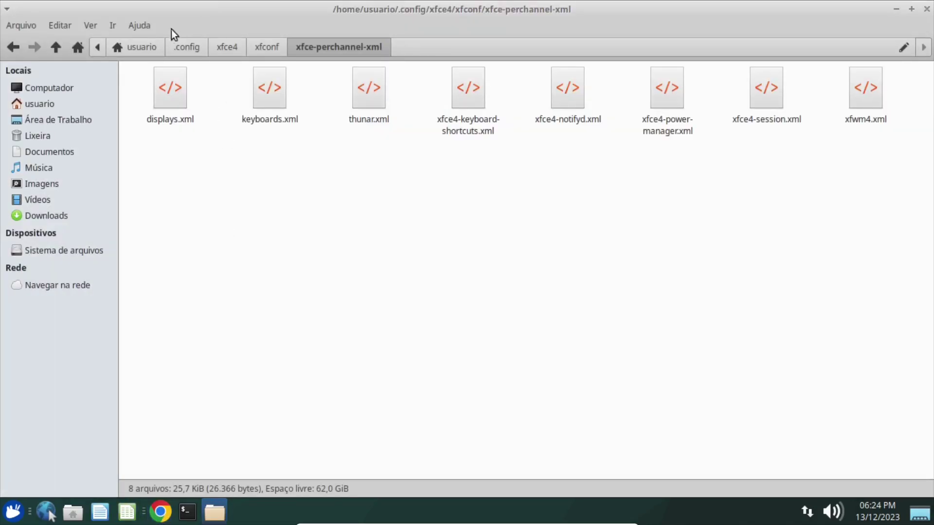
Browse up to ~/.config/xfce4 and inspect the panel folder's launchers and whiskermenu-1.rc.
click(259, 50)
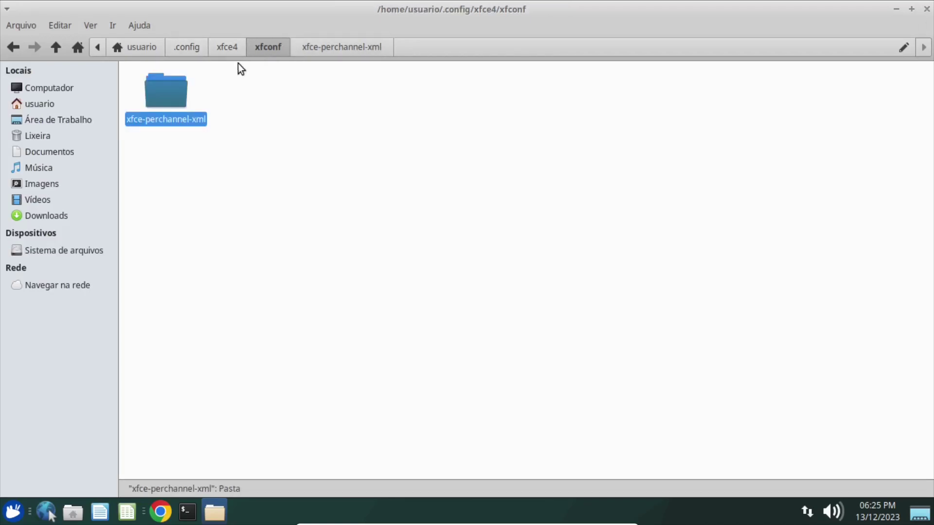
click(224, 50)
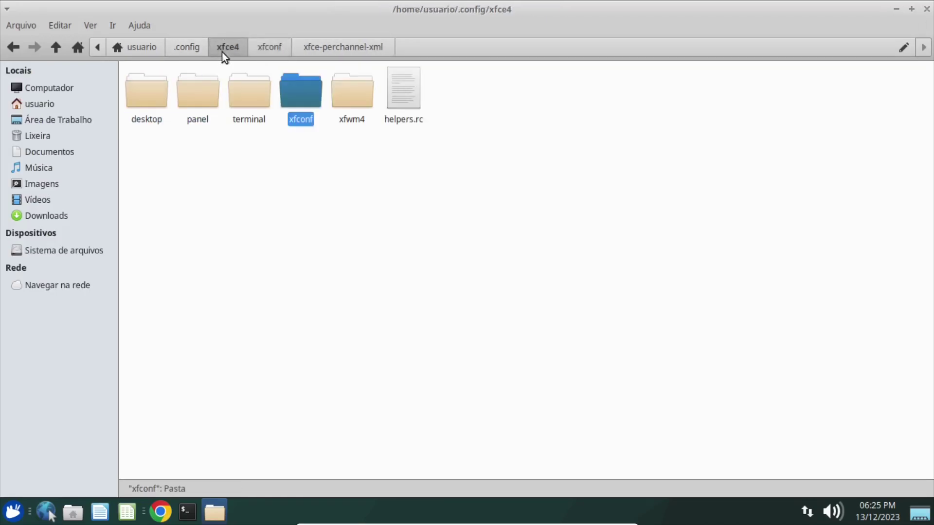
click(195, 103)
double_click(196, 99)
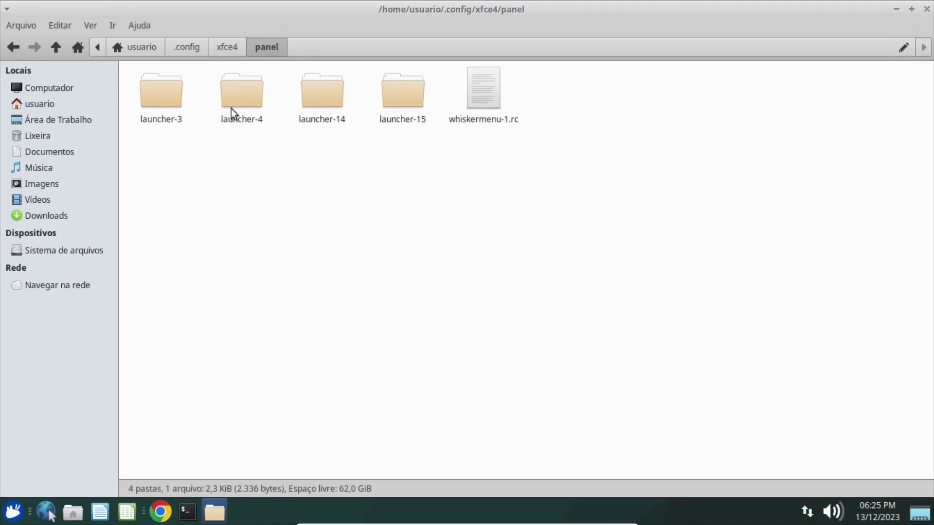
click(220, 50)
double_click(198, 98)
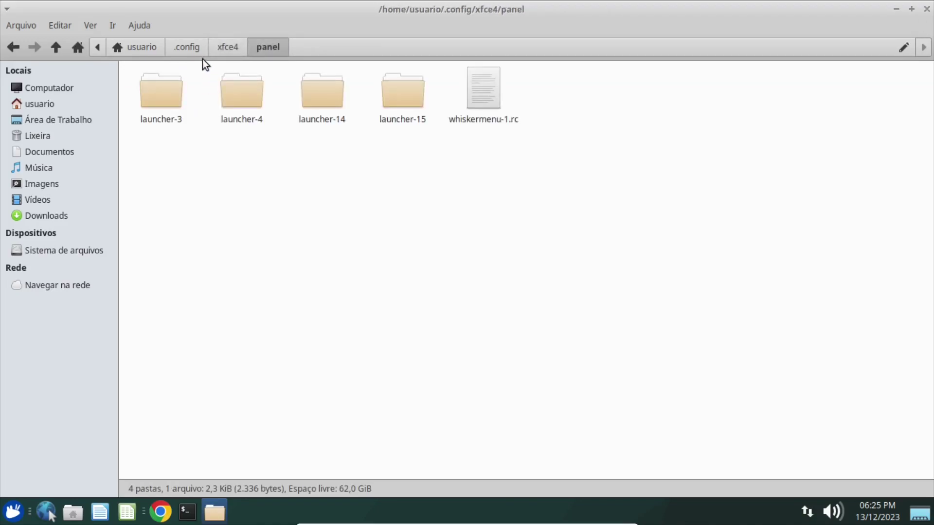
click(229, 48)
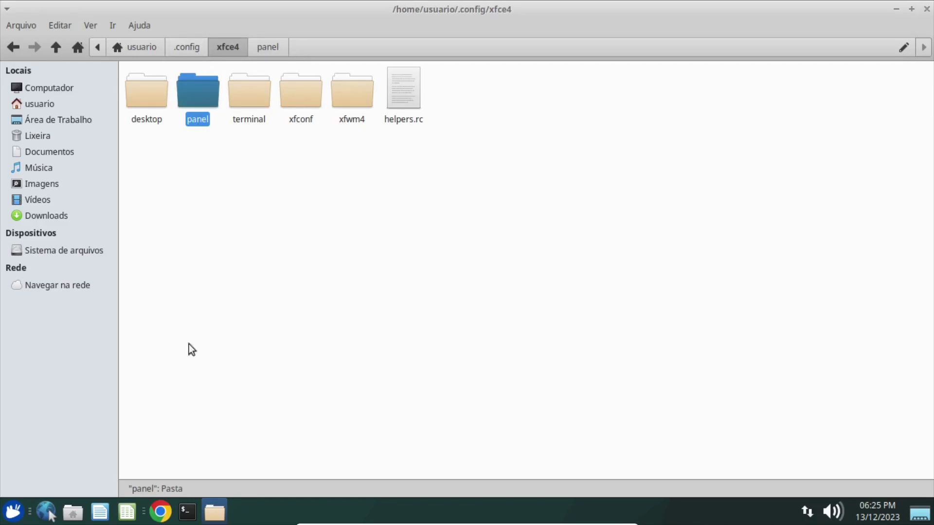
click(161, 512)
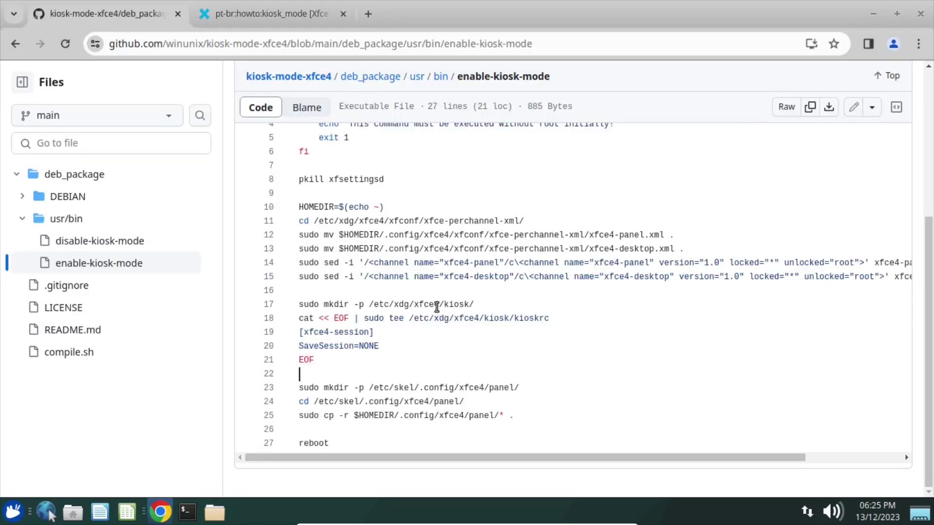
Highlight the /etc/skel lines 23–25 and the panel path in the script.
drag(370, 389, 516, 388)
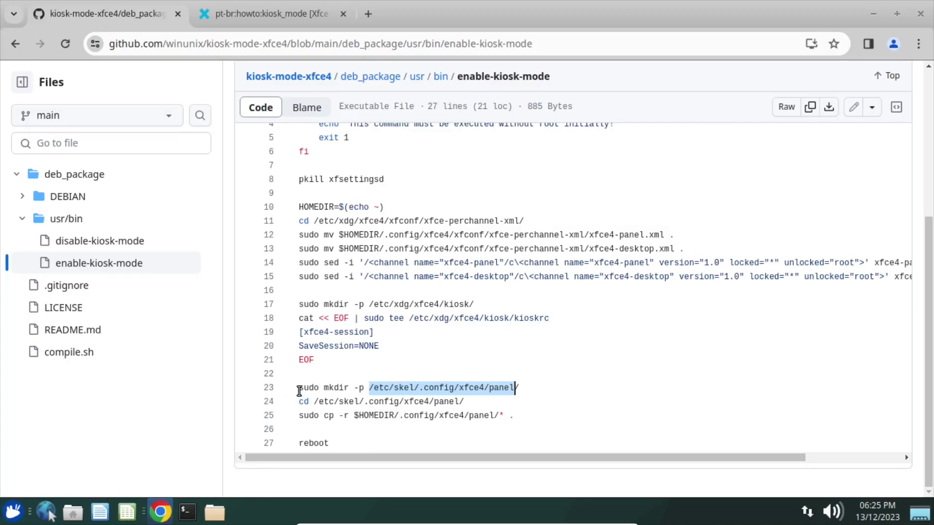
drag(299, 389, 532, 419)
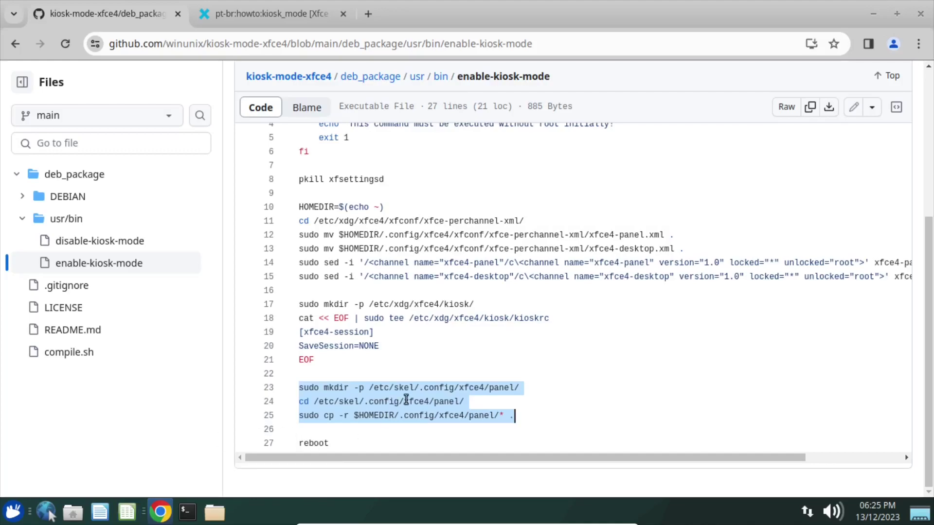
click(369, 389)
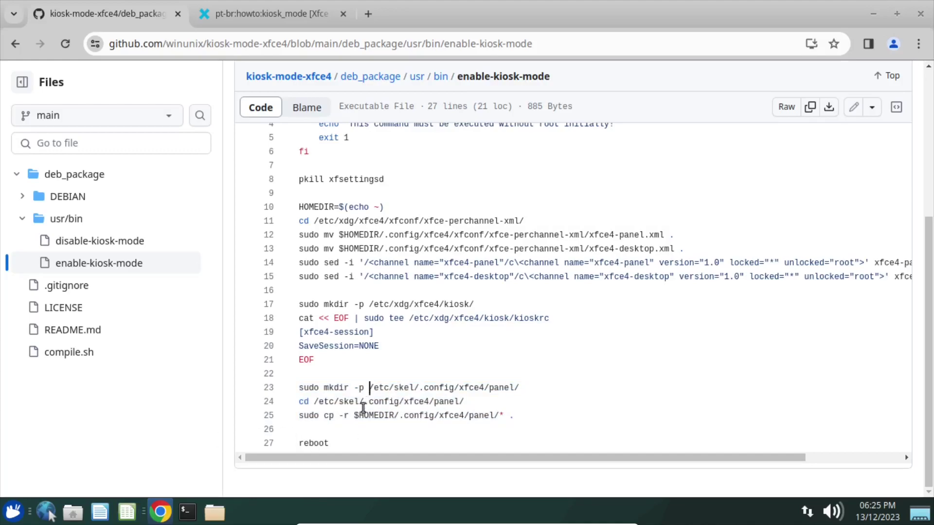
double_click(457, 402)
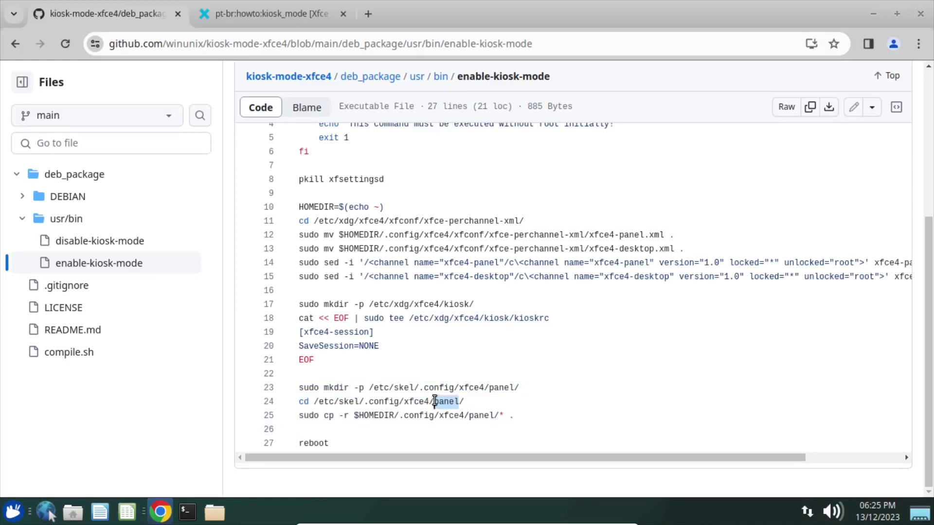
drag(370, 388, 530, 387)
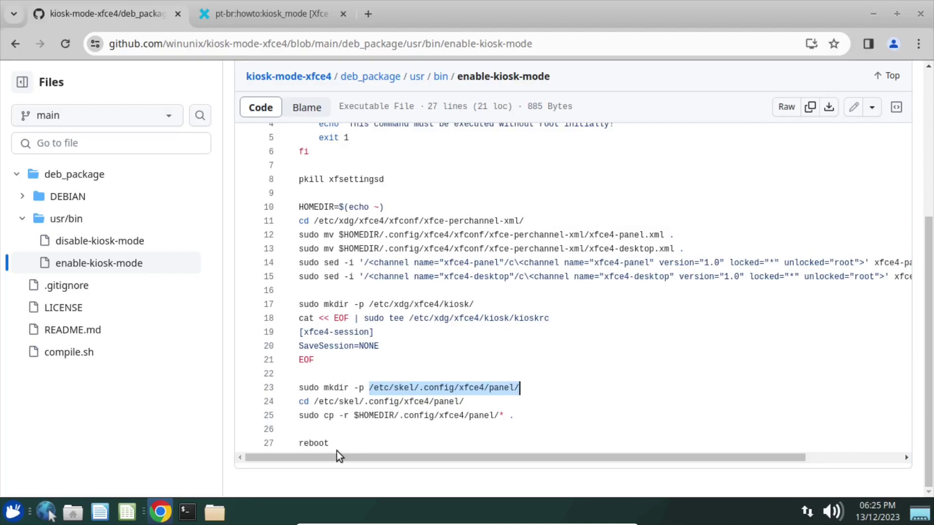
Close the Xfce wiki tab and the GitHub tab, quitting Chrome.
click(345, 21)
click(344, 18)
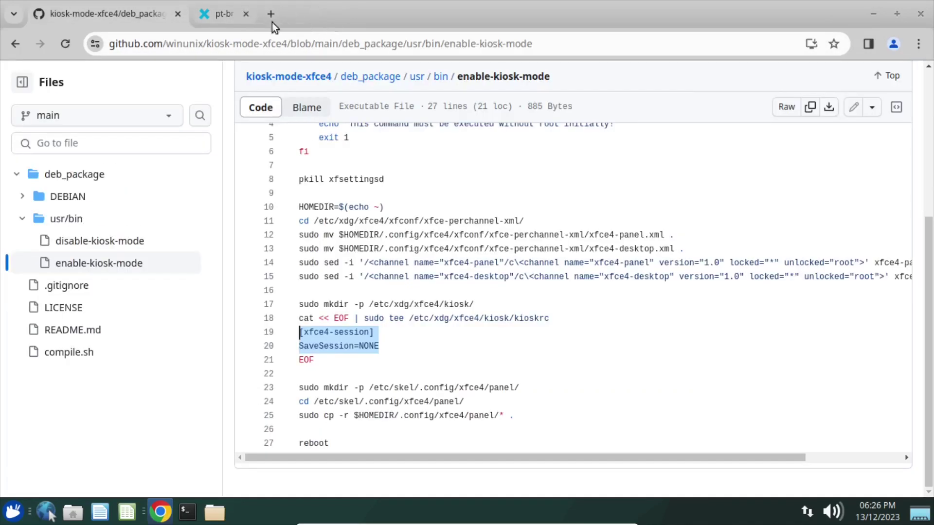
click(174, 16)
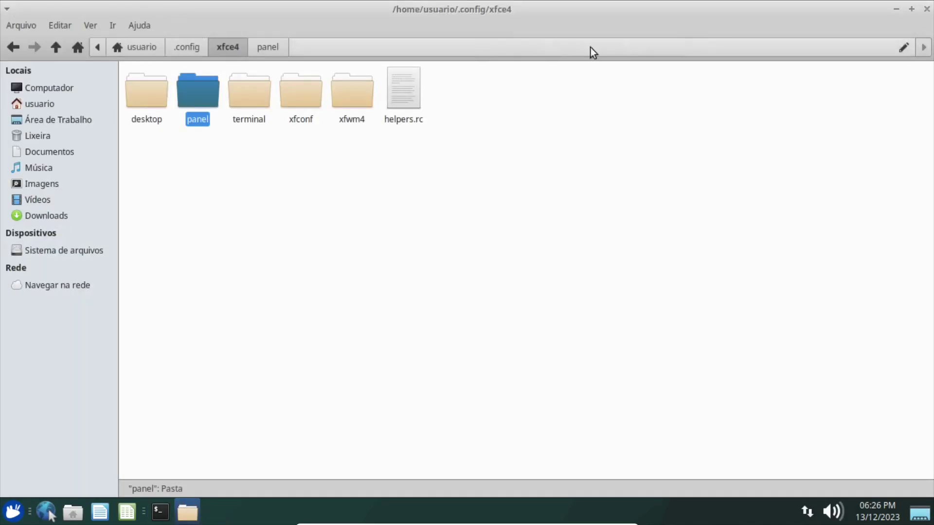
Close the file manager and terminal, then restart the system to apply the kiosk settings.
click(927, 9)
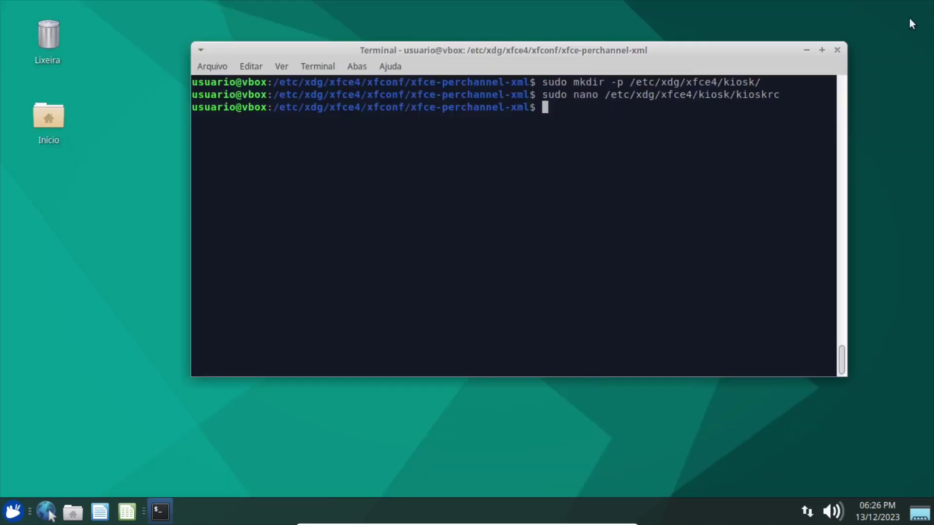
click(838, 51)
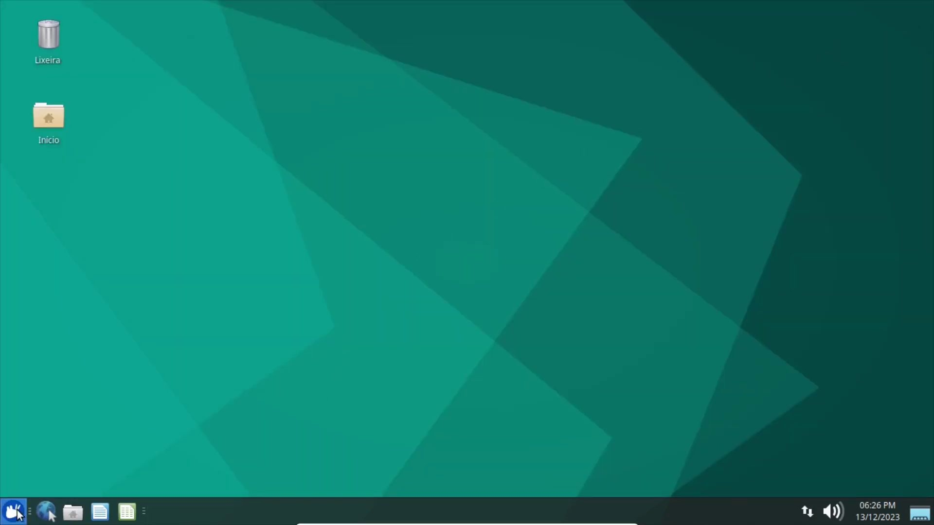
click(13, 511)
click(296, 167)
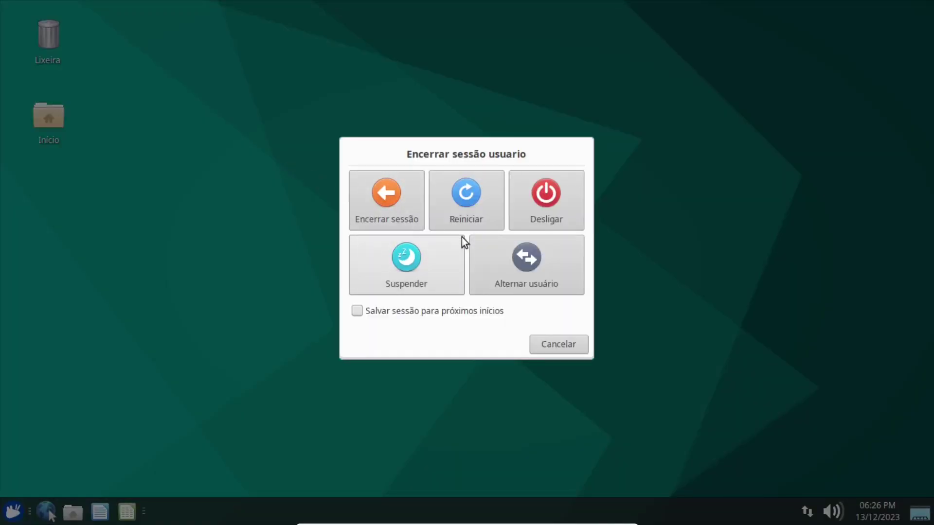
click(460, 213)
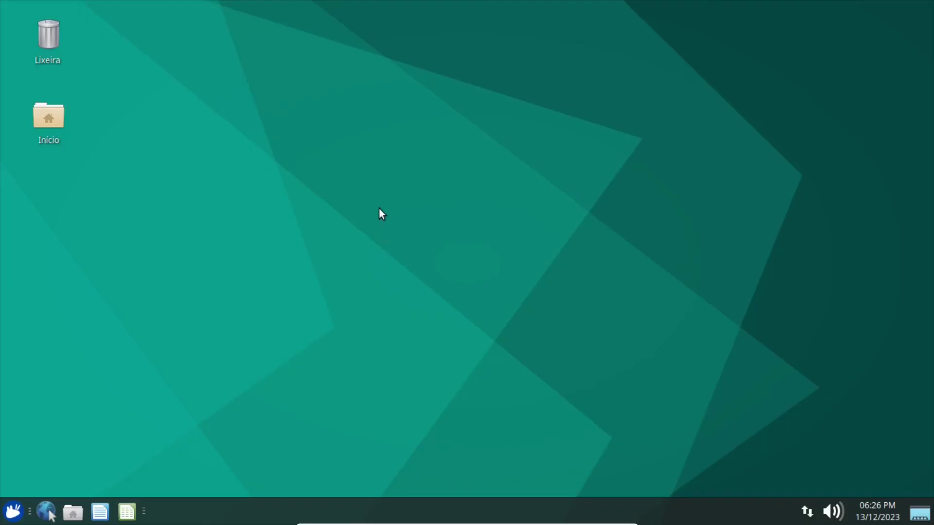
Try purple and teal wallpapers in Desktop Settings, close it, and check the panel's right-click menu.
right_click(325, 172)
click(378, 341)
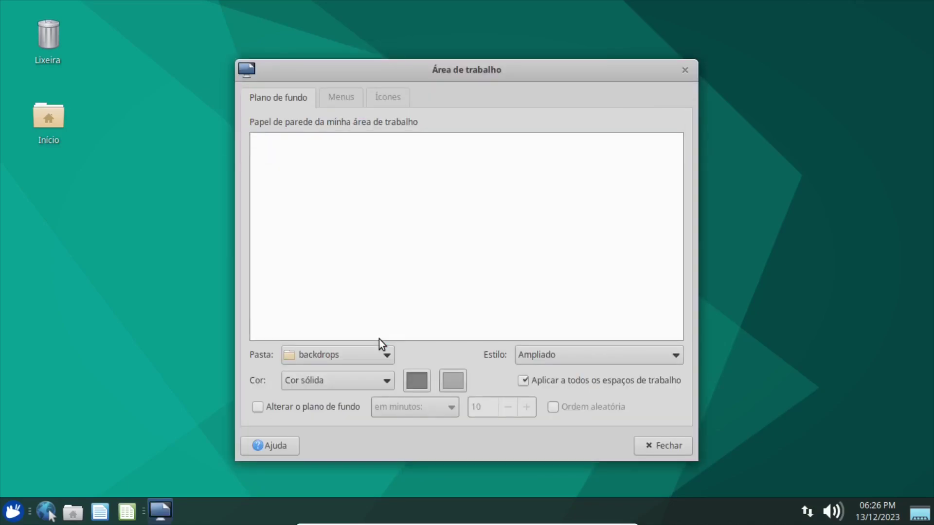
drag(682, 173, 670, 299)
click(308, 197)
click(304, 281)
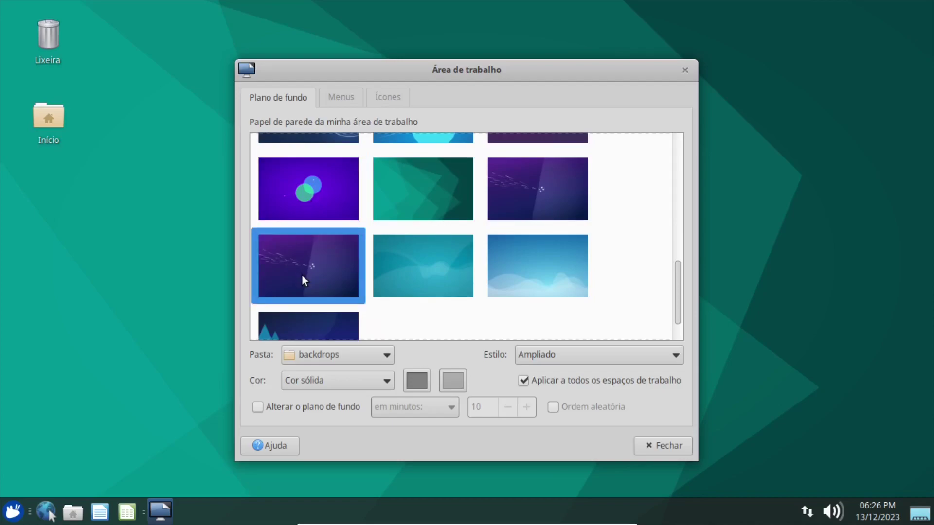
click(439, 270)
click(547, 216)
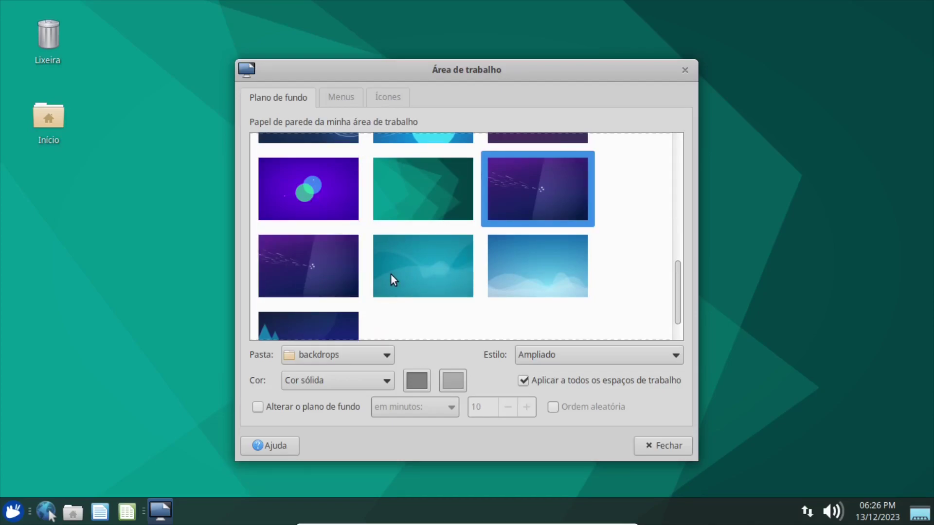
click(392, 275)
click(308, 197)
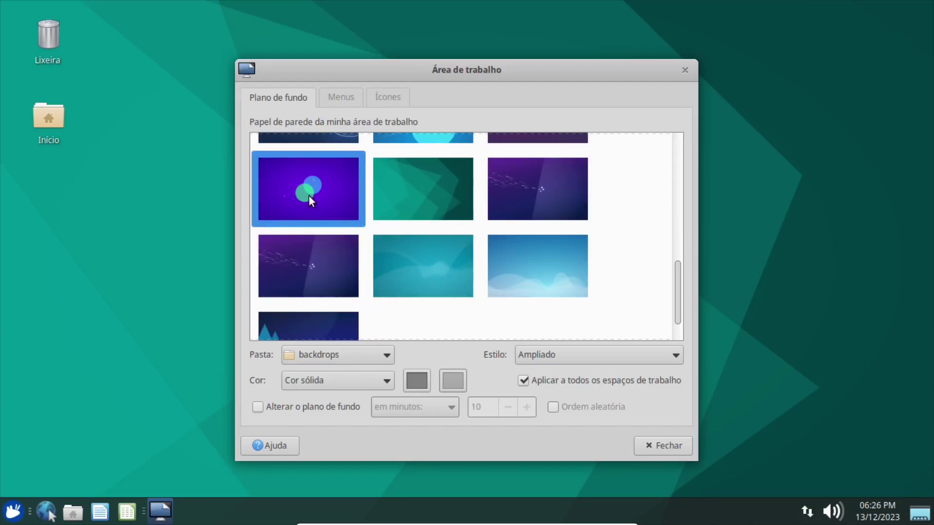
click(287, 259)
click(651, 446)
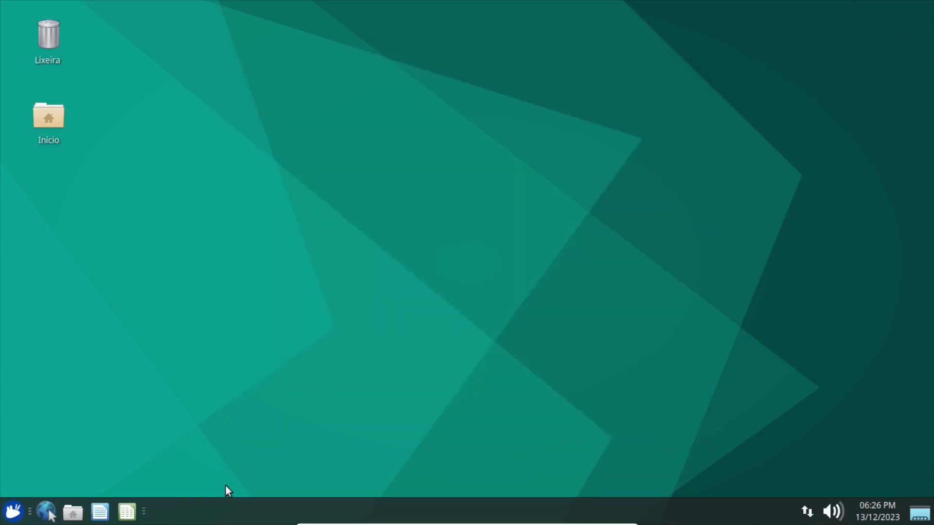
right_click(215, 513)
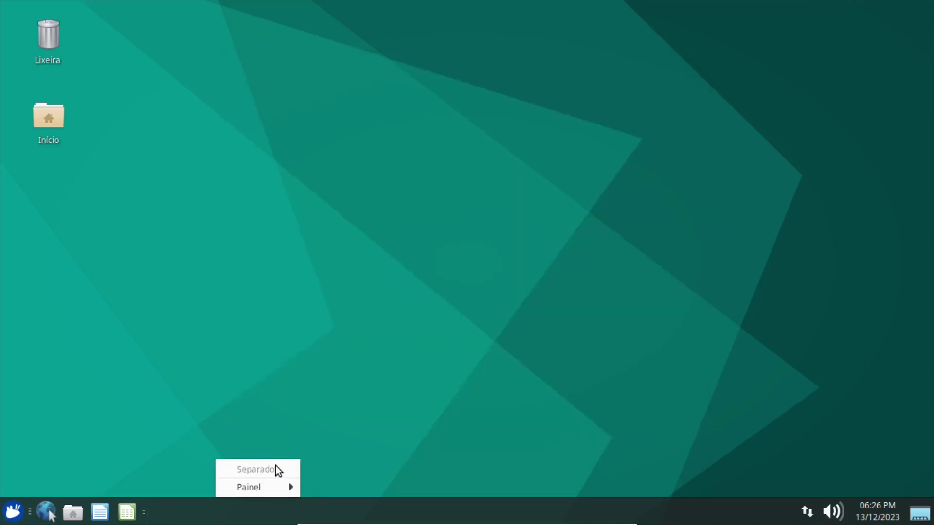
click(251, 333)
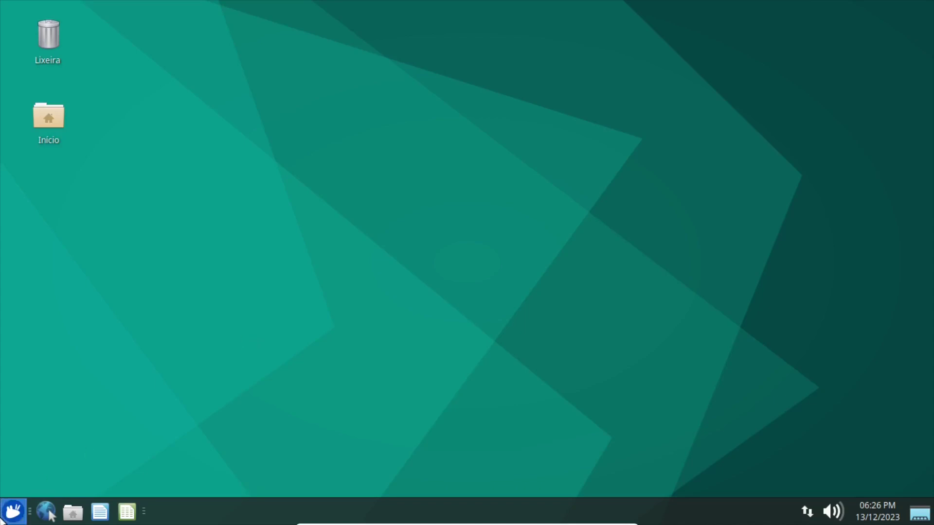
Launch Users and Groups from the menu search and authenticate with the admin password to add a user.
click(13, 513)
text(usus)
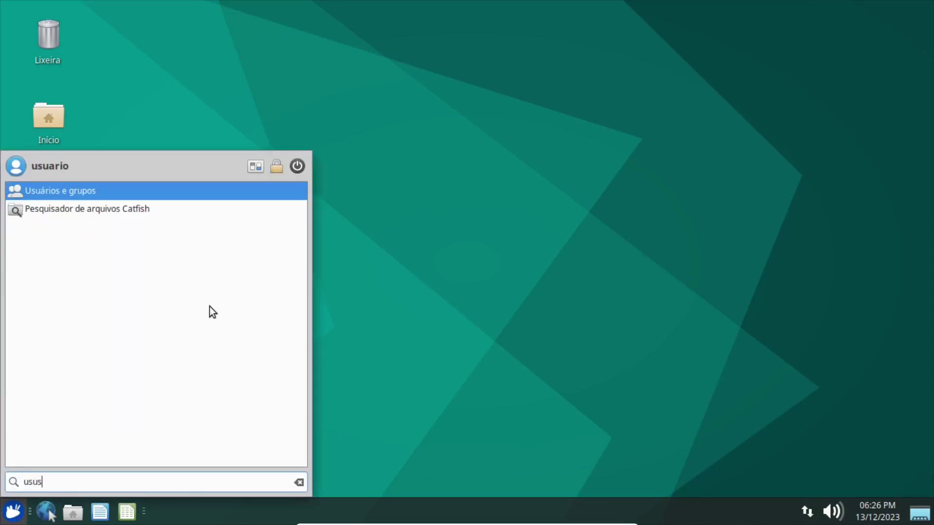
click(74, 190)
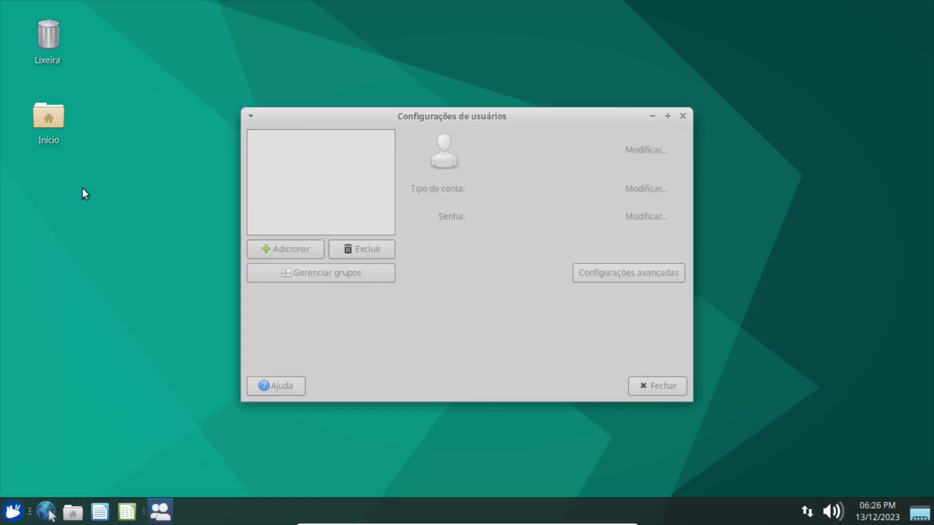
click(302, 249)
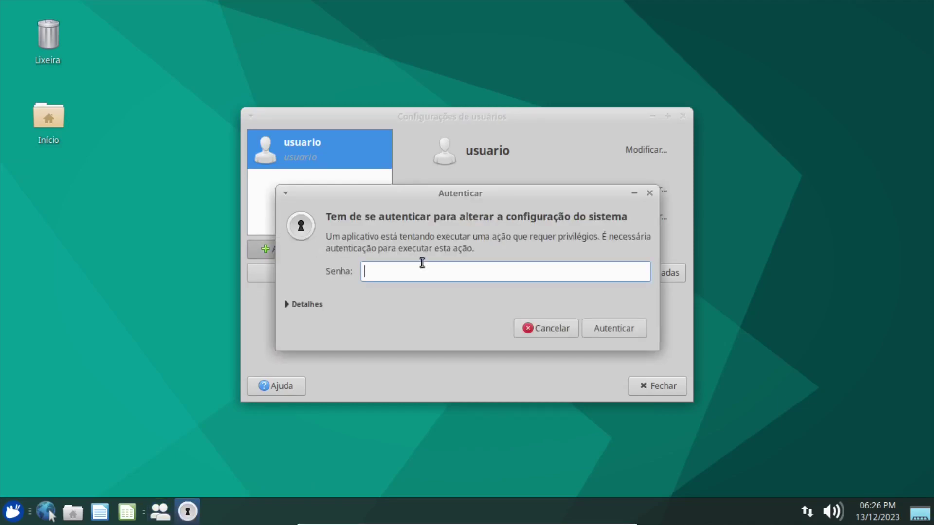
text(1234)
key(Return)
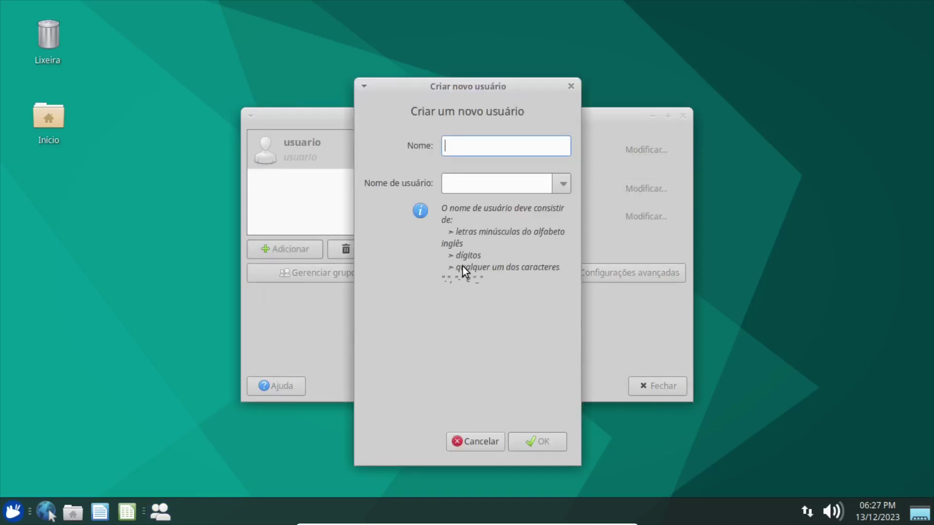
Create the account user2, set and confirm its password, and close the users window.
text(user2)
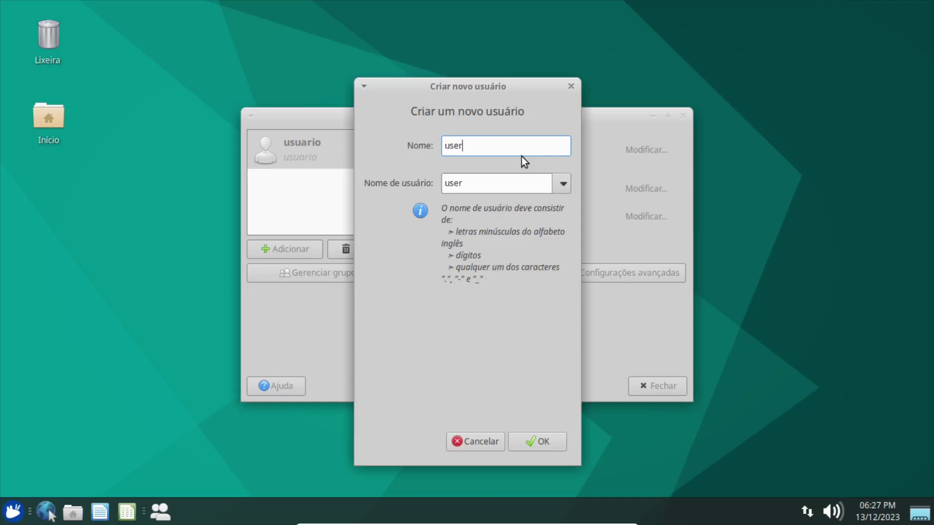
click(538, 441)
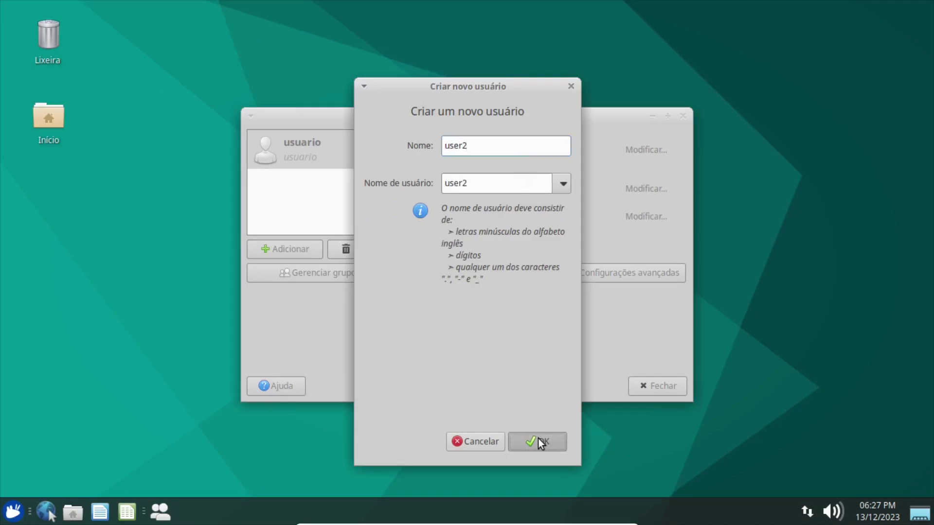
text(123456)
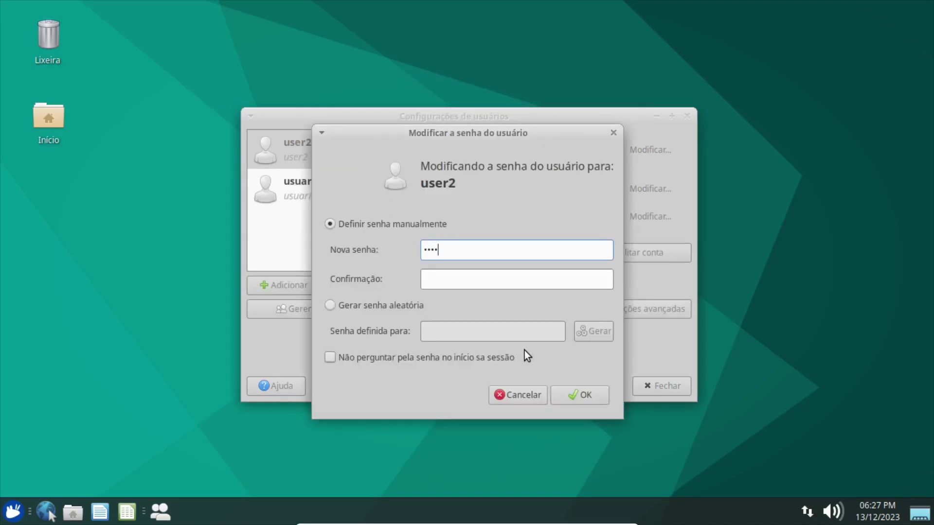
key(Tab)
text(123456)
click(562, 401)
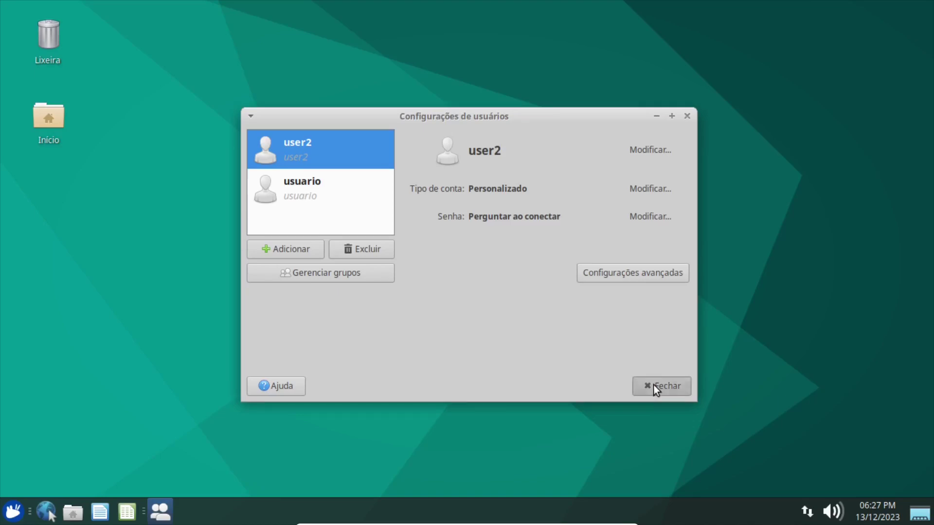
click(653, 385)
click(13, 512)
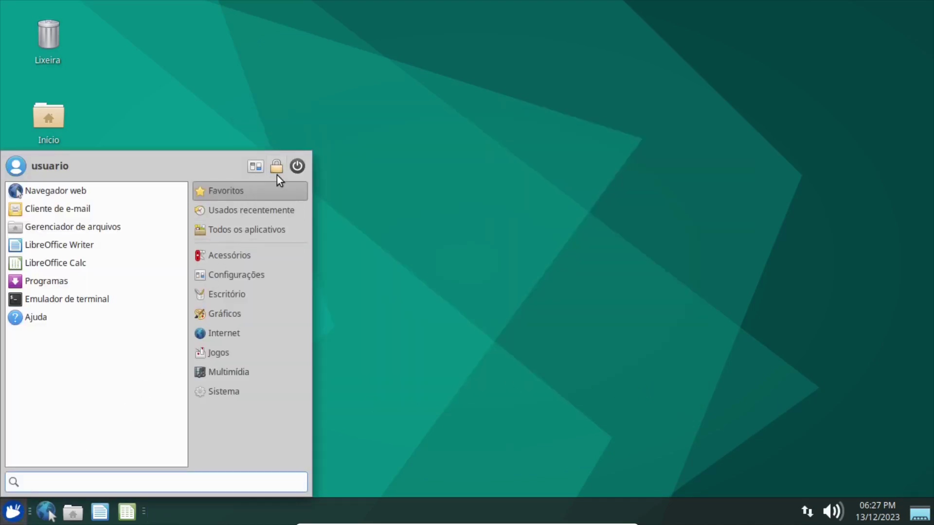
Log out and log back in as user2 from the login screen.
click(296, 168)
click(393, 213)
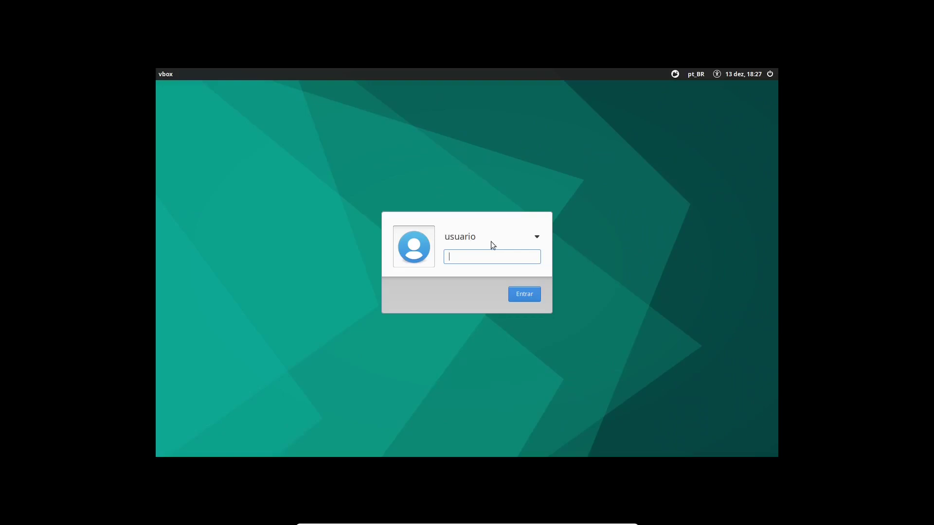
click(489, 242)
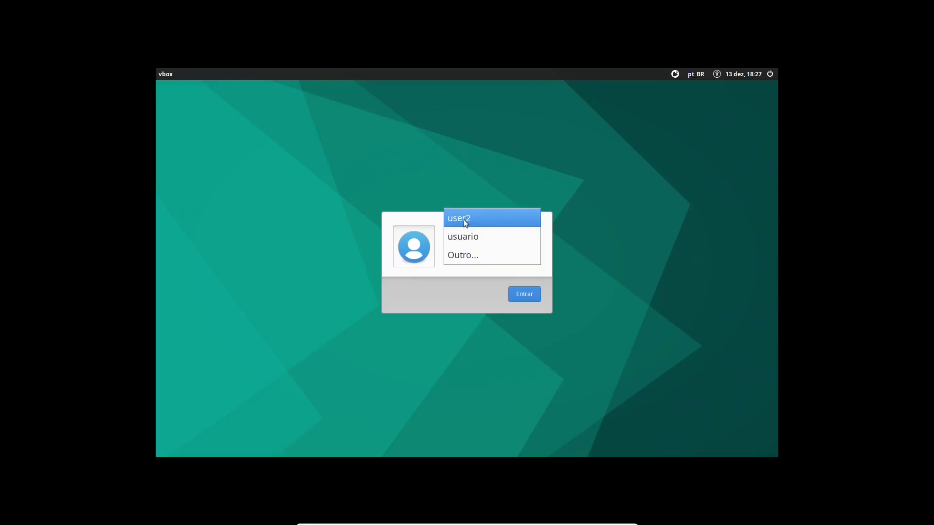
click(465, 217)
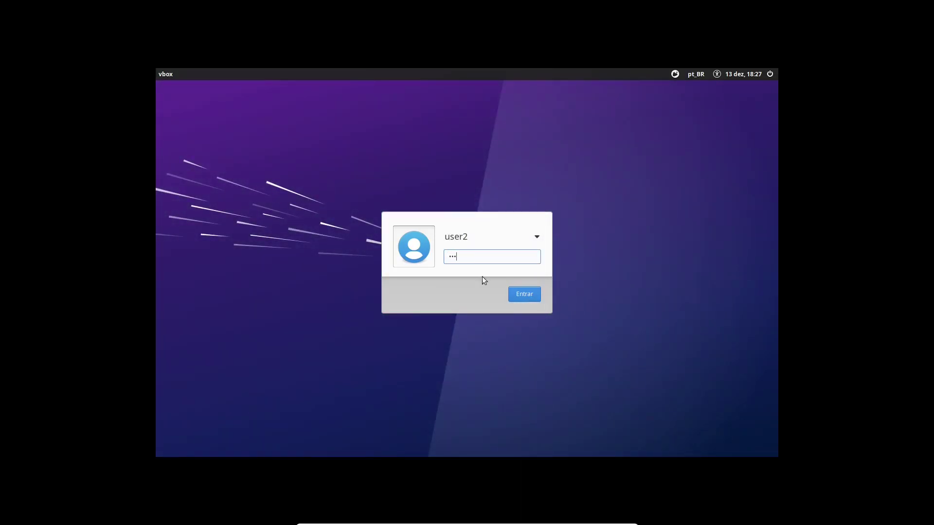
click(524, 295)
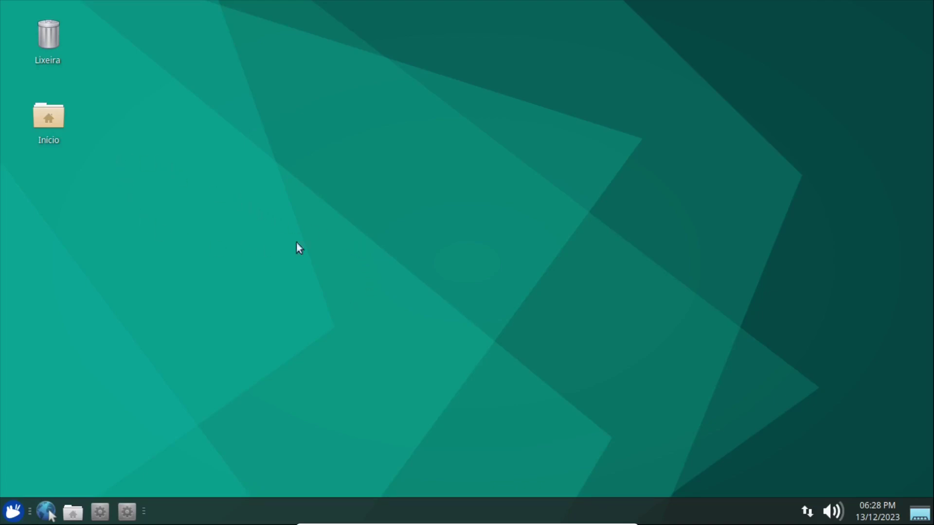
As user2, try mountain, hills, blue and field wallpapers, then check the panel's right-click menu.
right_click(351, 137)
click(388, 306)
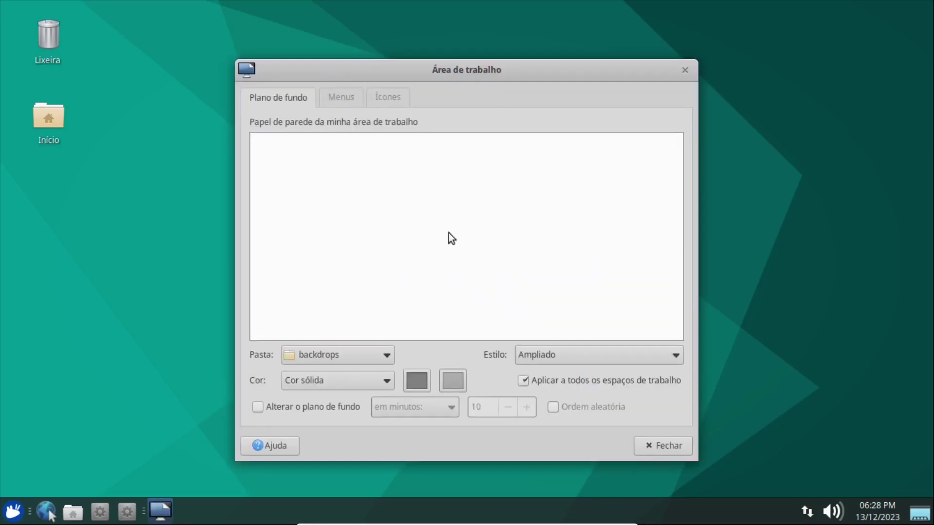
click(503, 252)
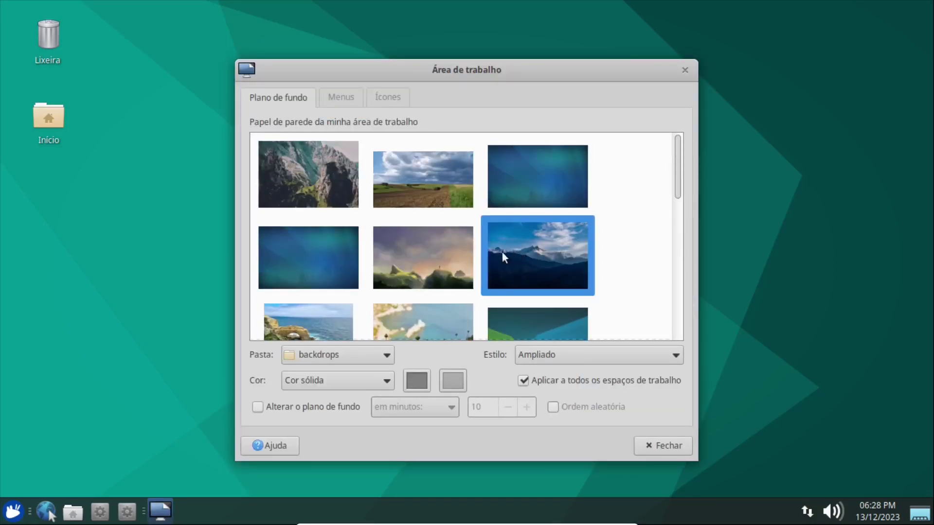
click(413, 254)
click(333, 259)
click(394, 209)
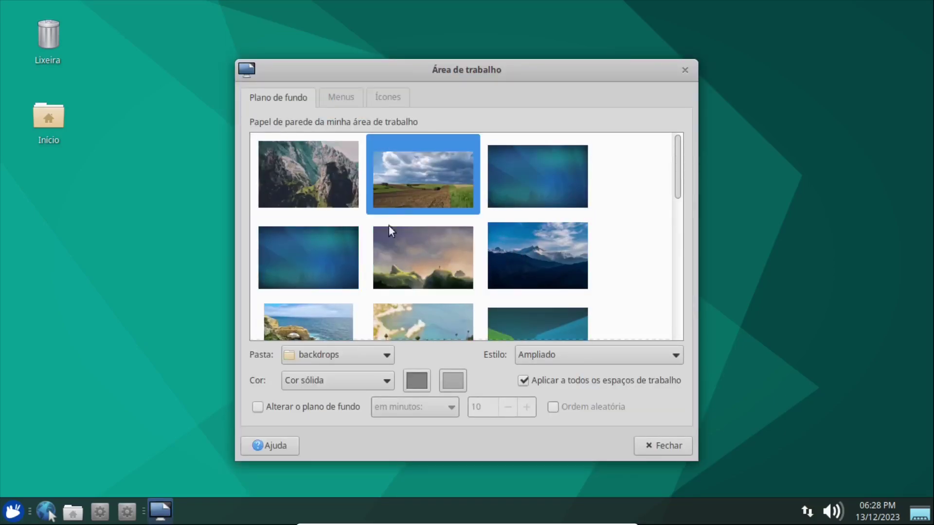
click(390, 228)
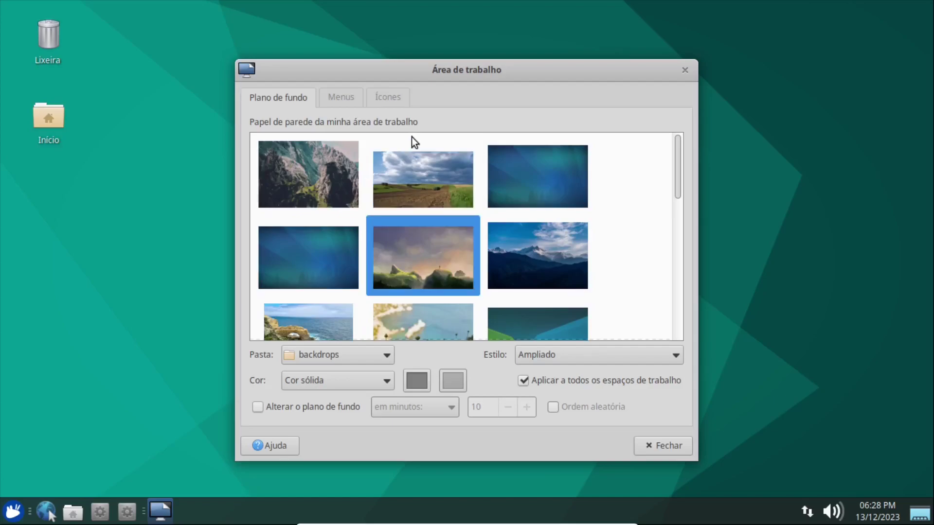
click(508, 277)
click(658, 452)
right_click(323, 514)
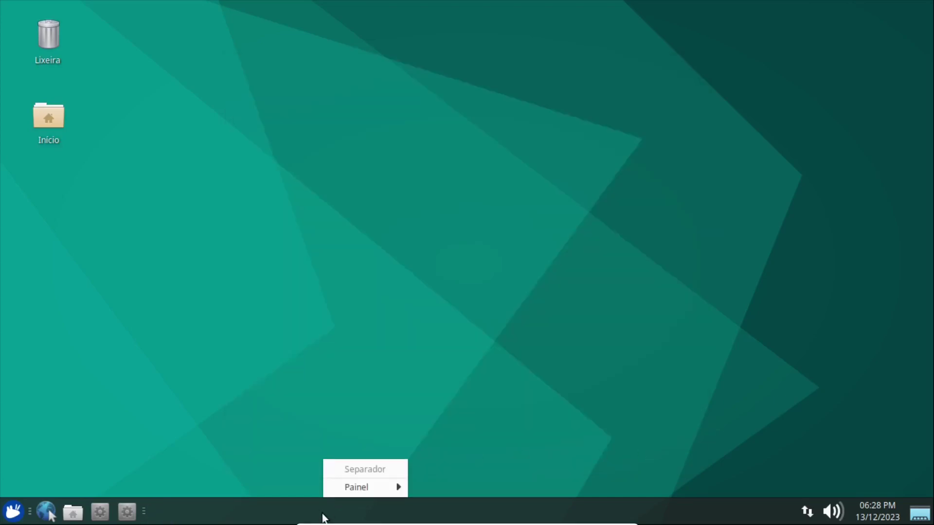
click(285, 390)
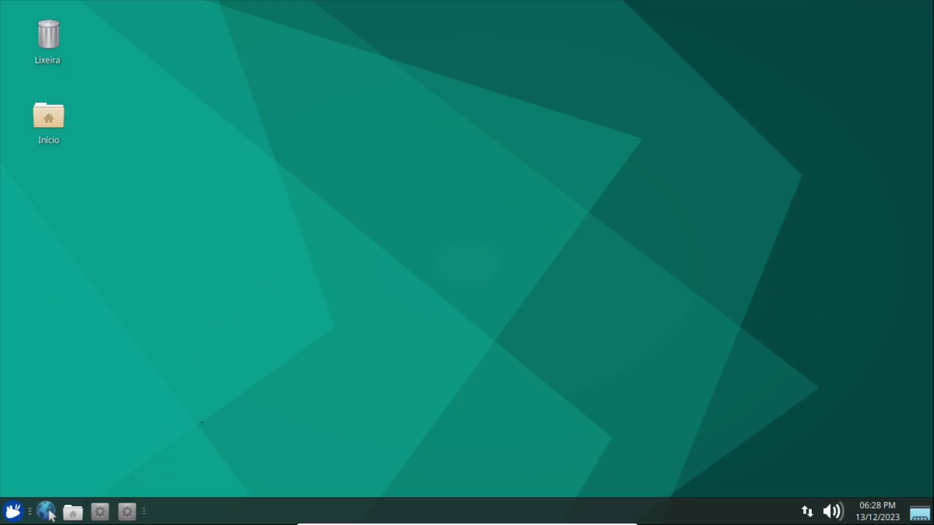
Log out of the user2 session from the Whisker menu's Encerrar sessão option.
click(13, 512)
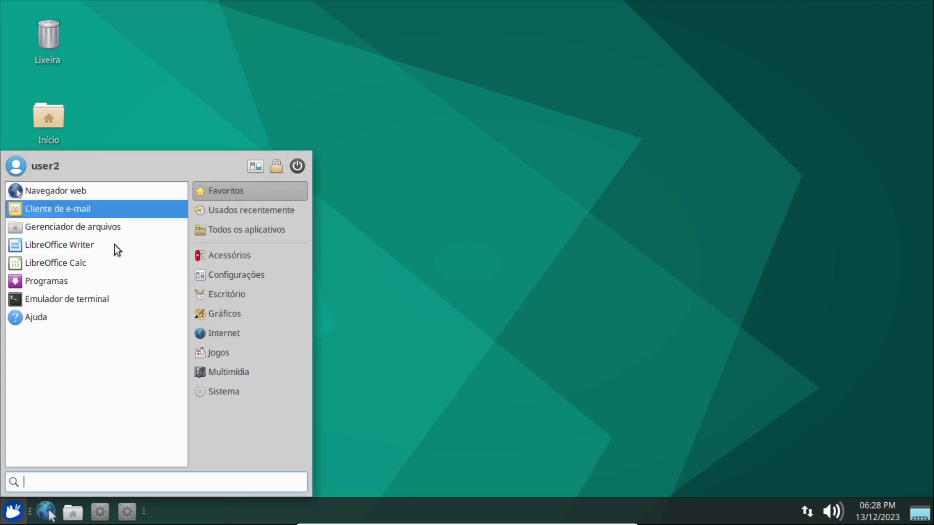
click(297, 166)
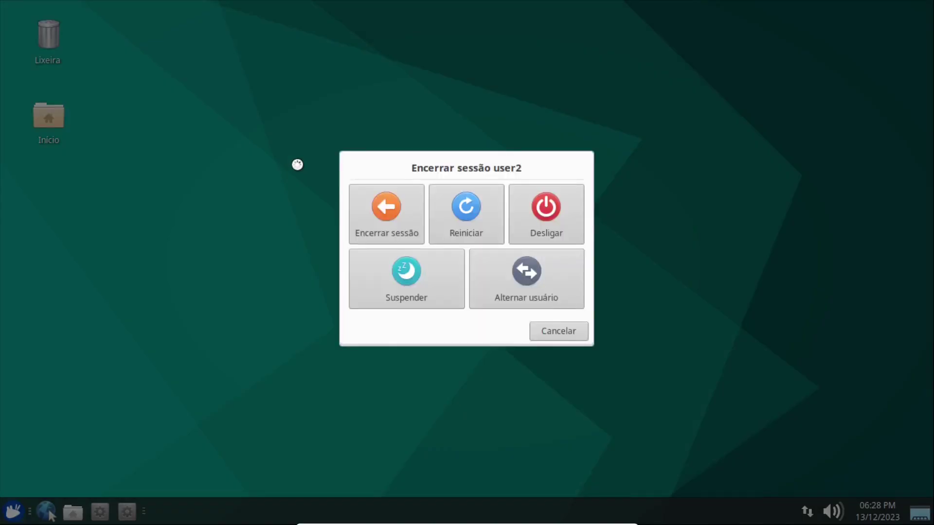
click(381, 211)
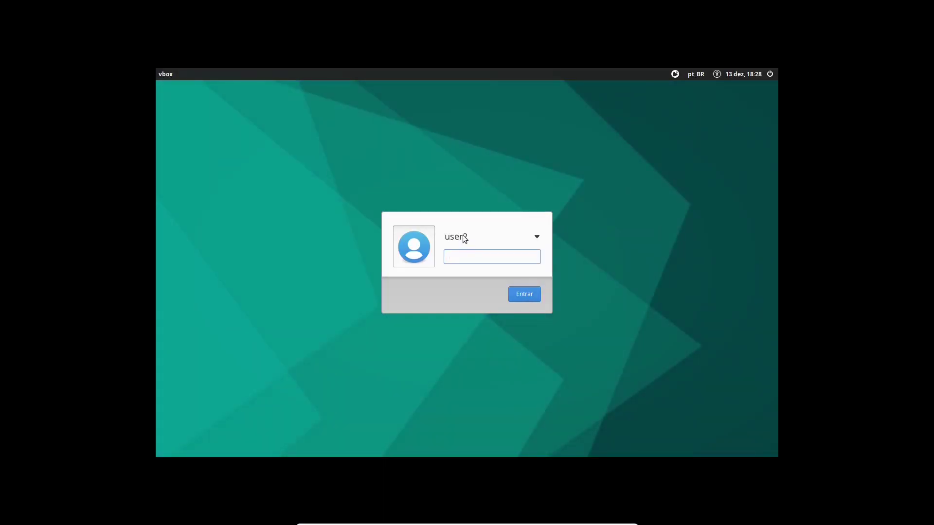
At the LightDM login screen, pick usuario and sign in.
click(465, 238)
click(466, 255)
click(521, 295)
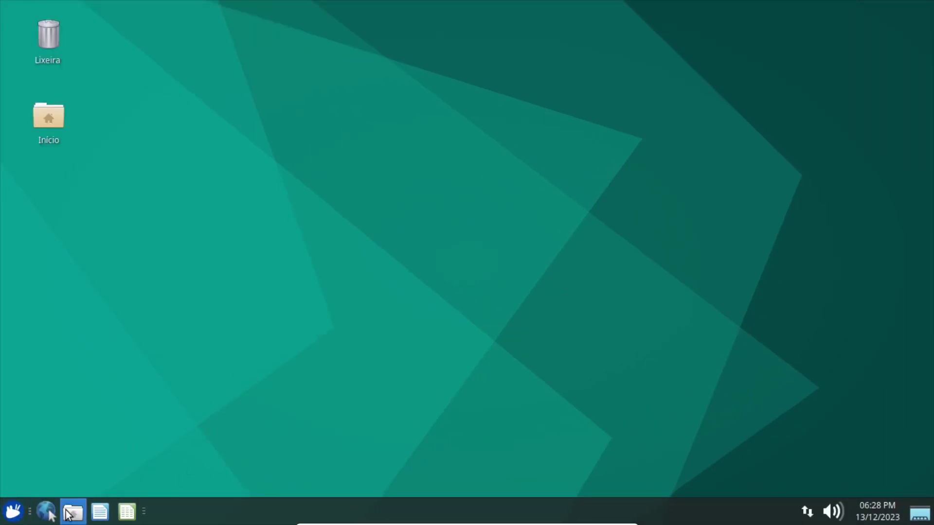
Browse to ~/.config/xfce4 in Thunar and open a terminal in that folder.
double_click(45, 115)
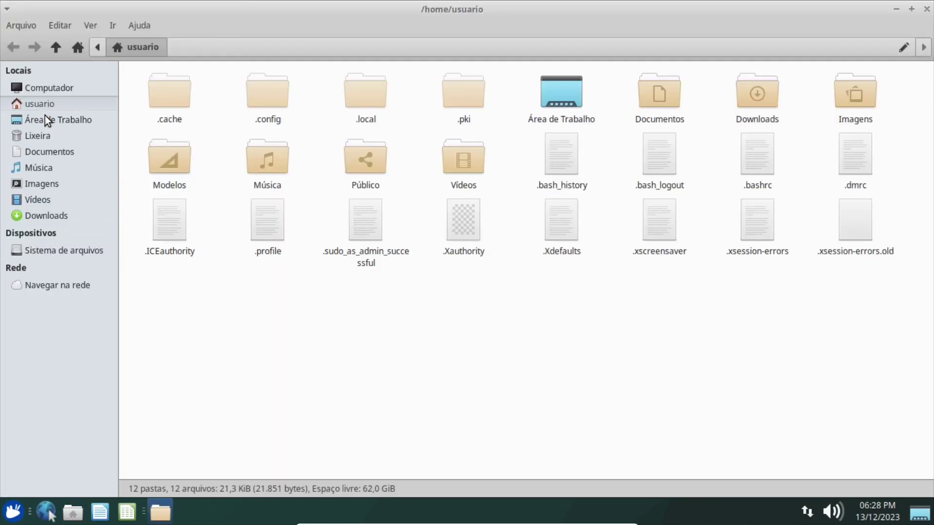
double_click(267, 90)
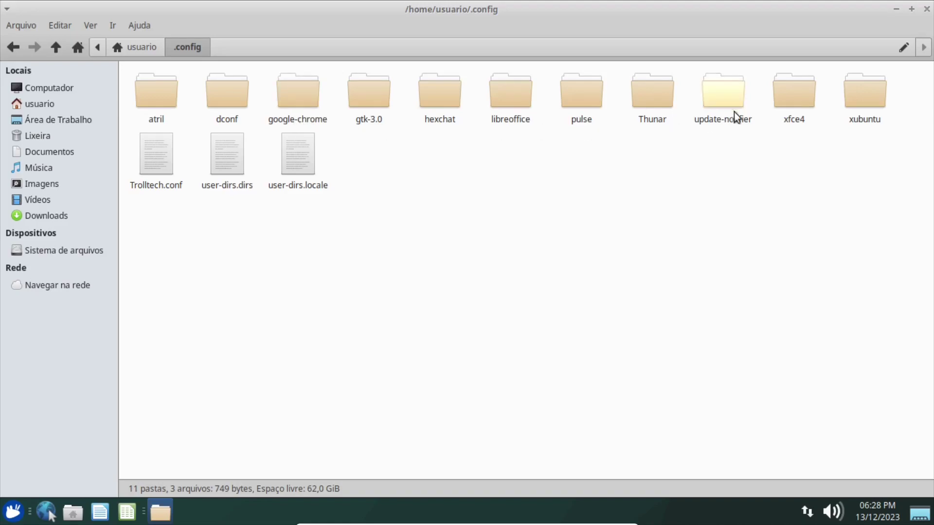
double_click(797, 99)
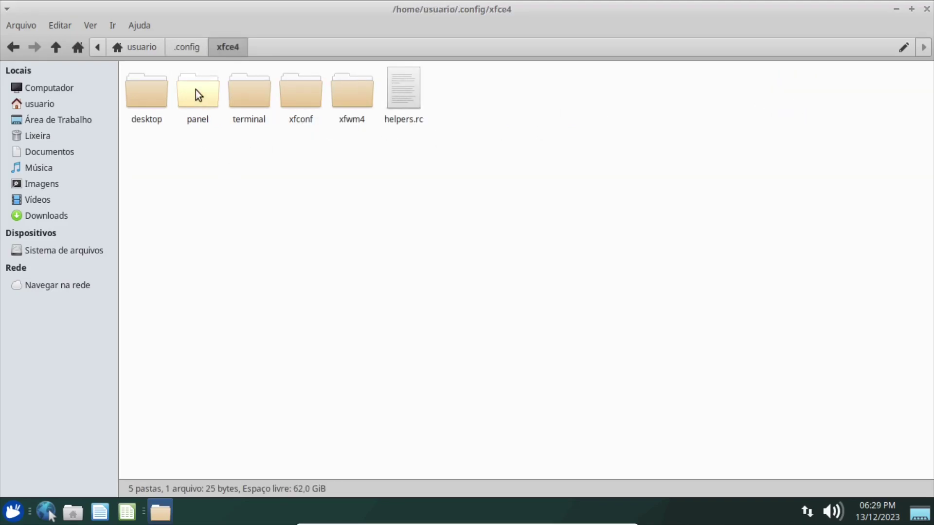
click(196, 95)
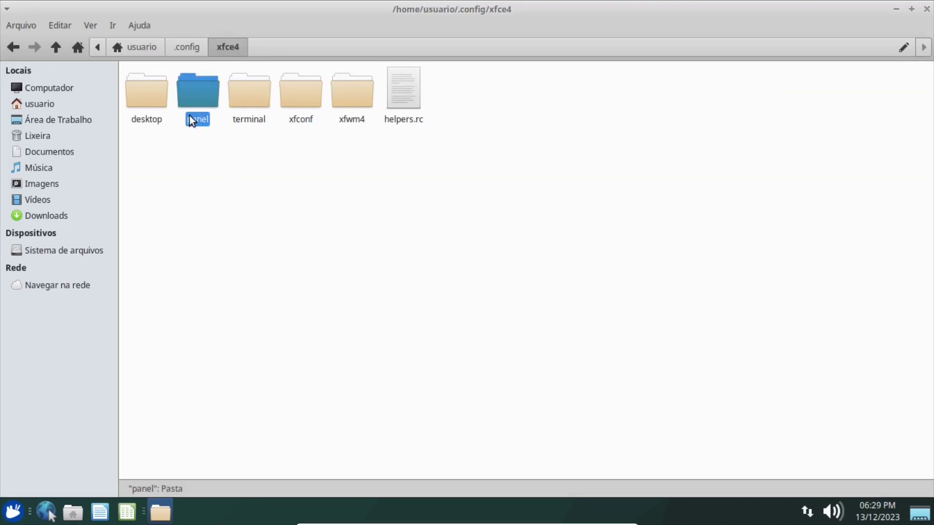
right_click(305, 243)
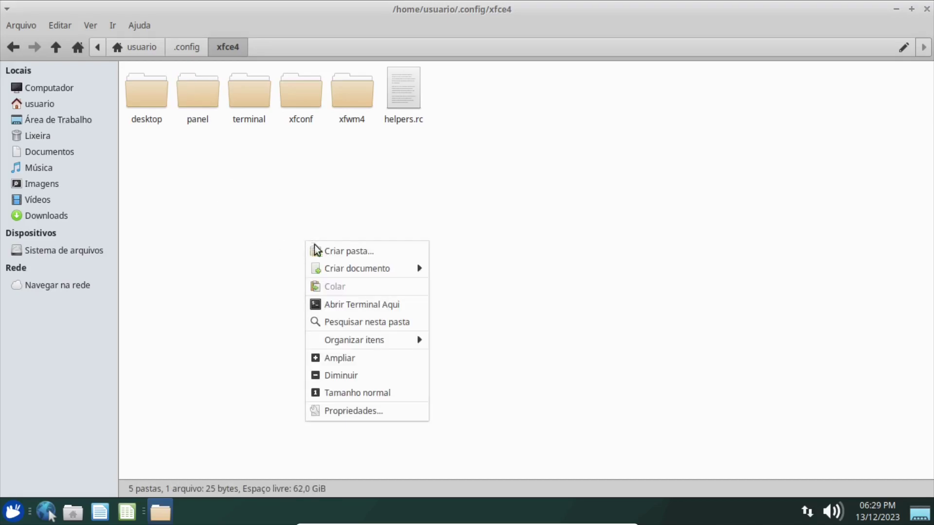
click(348, 305)
drag(252, 9, 637, 146)
List the xfce4 folder, then compose 'sudo cp panel/ /home/user2/.config/xfce4/' without running it.
text(ls)
key(Return)
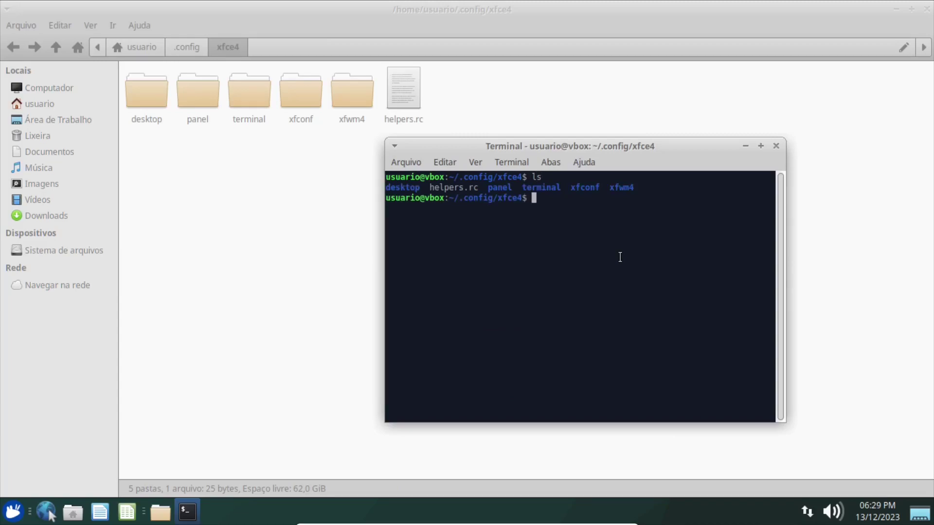
text(sudo cp pane)
key(Tab)
text(/ho)
key(Tab)
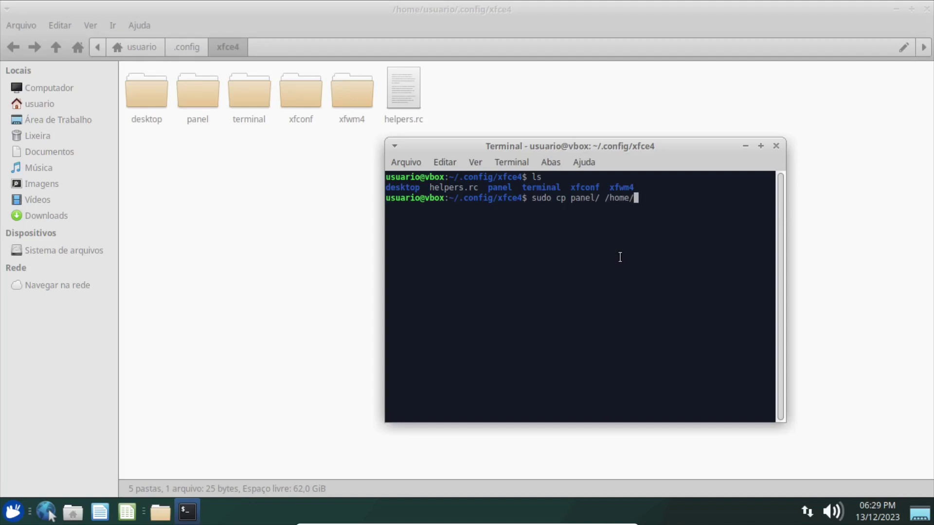
text(use)
key(Tab)
text(.config/xfce4)
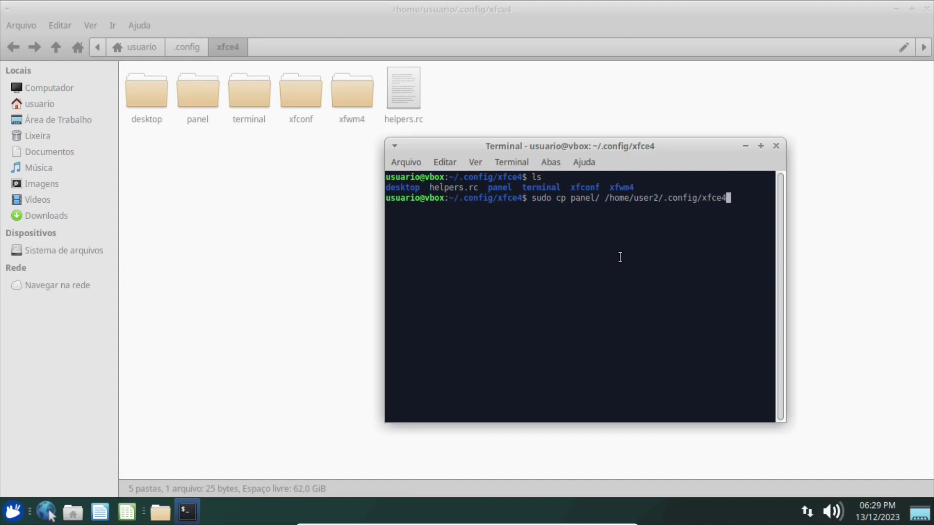
text(/)
click(410, 163)
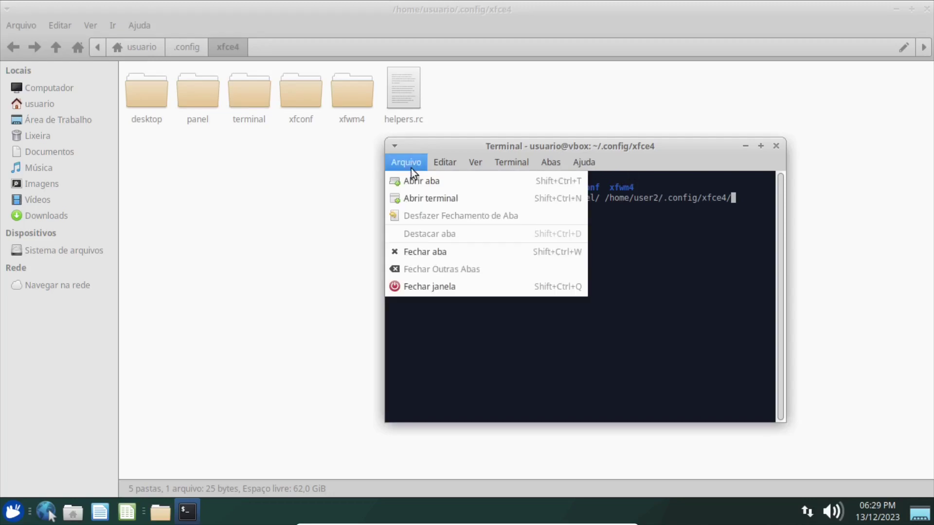
Open a second terminal and copy the path /home/user2/.config/xfce4/ from the first one.
click(413, 198)
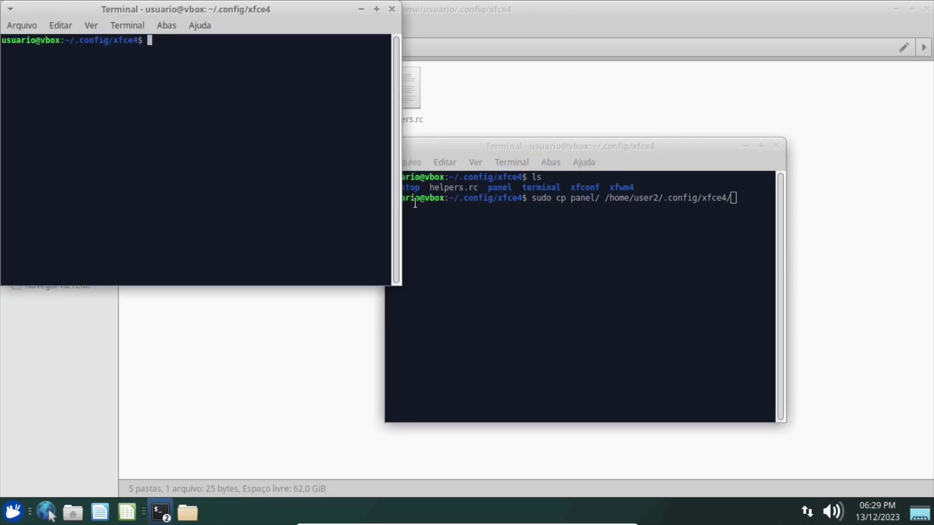
drag(220, 5, 290, 104)
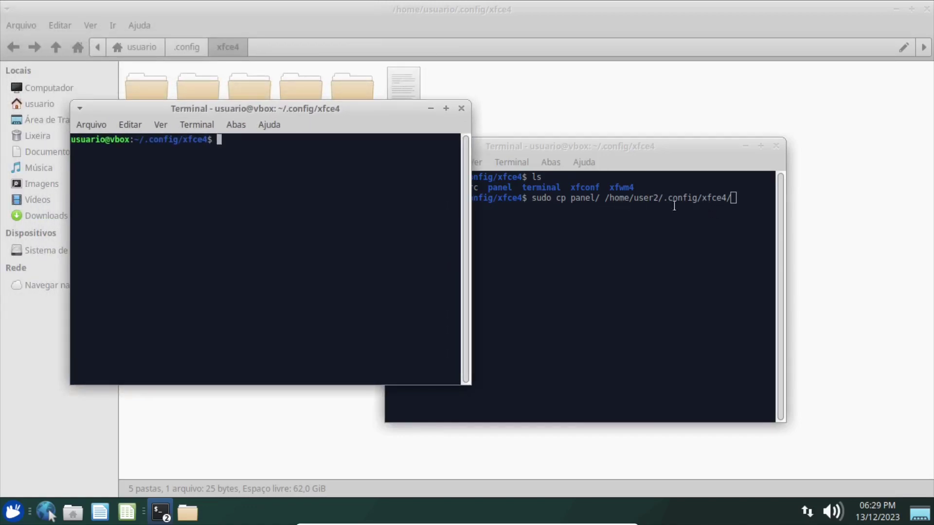
click(607, 200)
drag(607, 200, 729, 199)
right_click(724, 201)
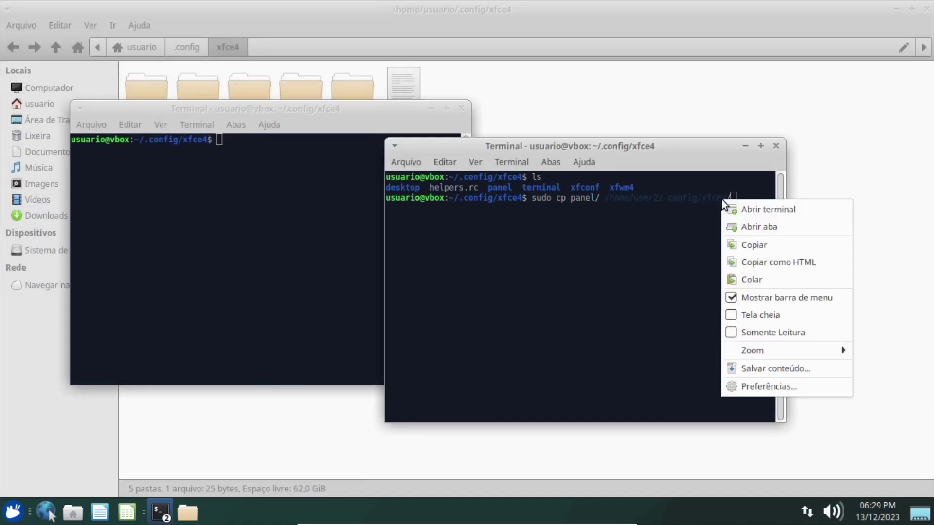
click(754, 245)
In the second terminal, attempt cd into user2's xfce4 folder, then become root with sudo su.
click(308, 227)
text(cd)
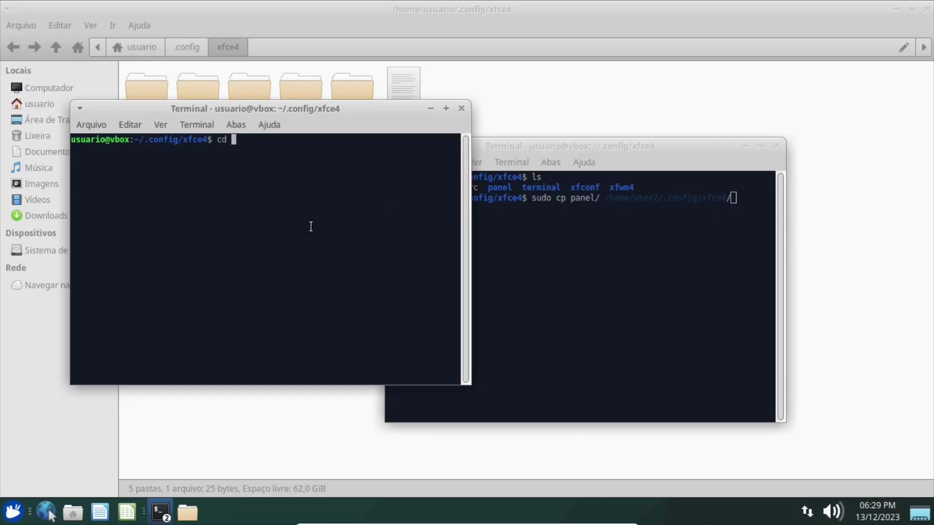
key(ctrl+shift+v)
key(Return)
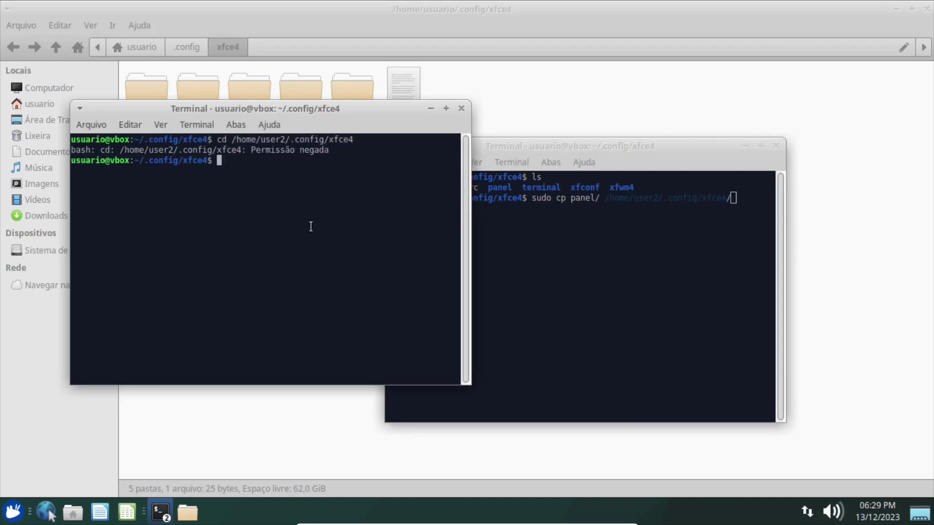
text(sudo su)
key(Return)
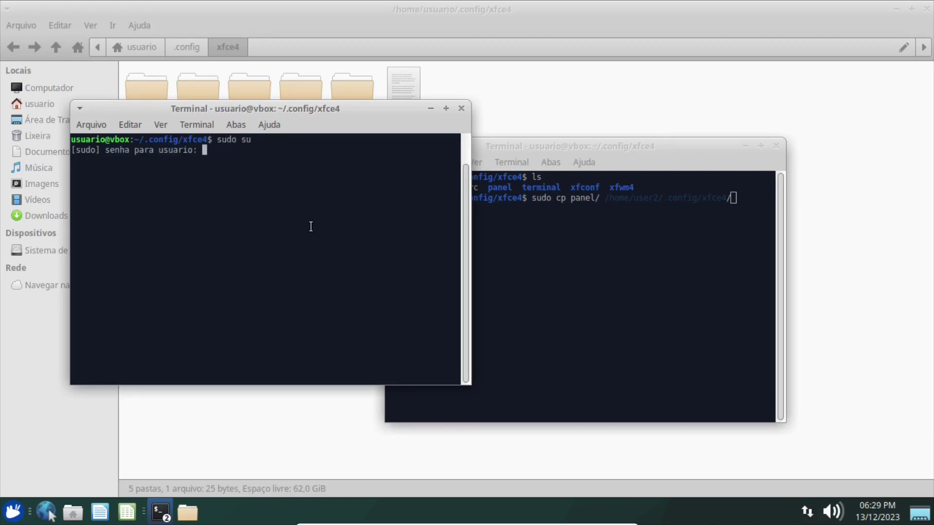
key(Return)
As root, change into /home/user2/.config/xfce4/ and list its contents.
text(cd)
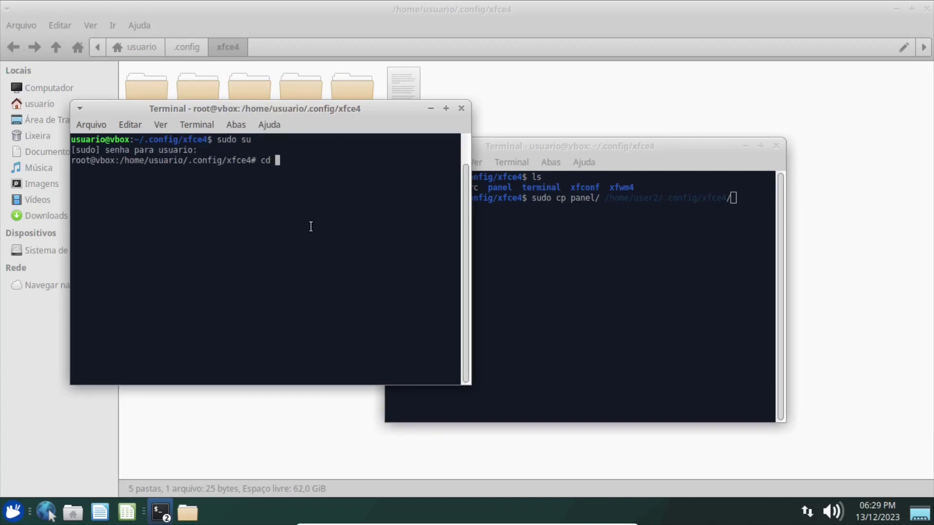
key(ctrl+shift+v)
key(Return)
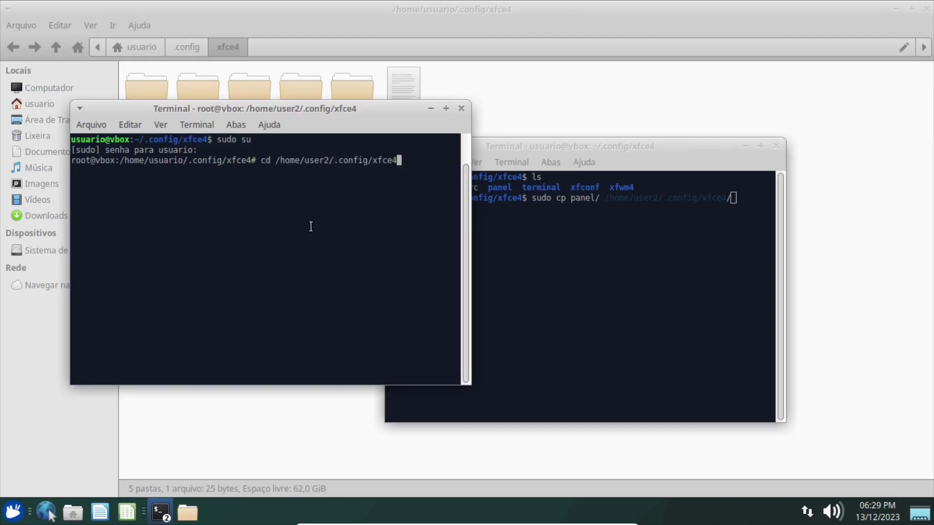
key(ctrl+l)
text(ls)
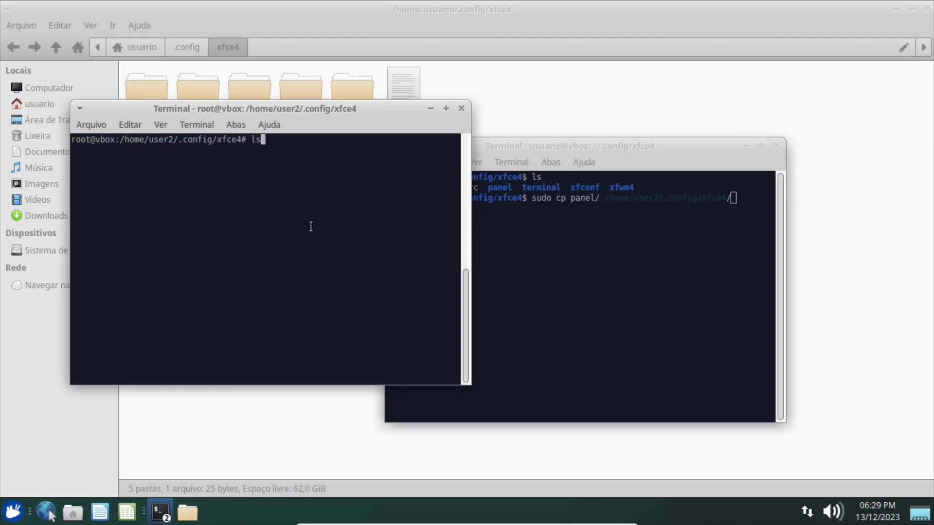
key(Return)
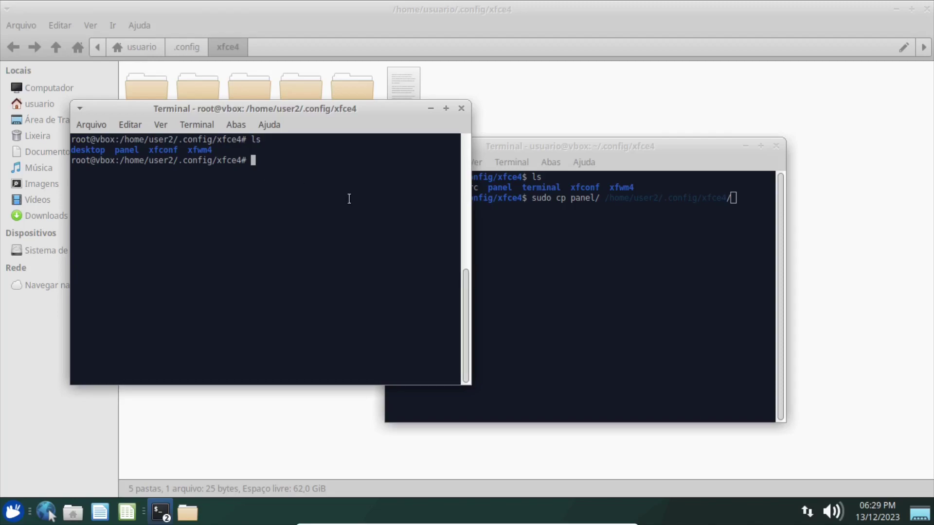
Delete user2's existing panel folder with 'rm -rf panel/', leaving desktop, xfconf and xfwm4.
text(rm -rf panel/)
key(Return)
key(ctrl+l)
text(ls)
key(Return)
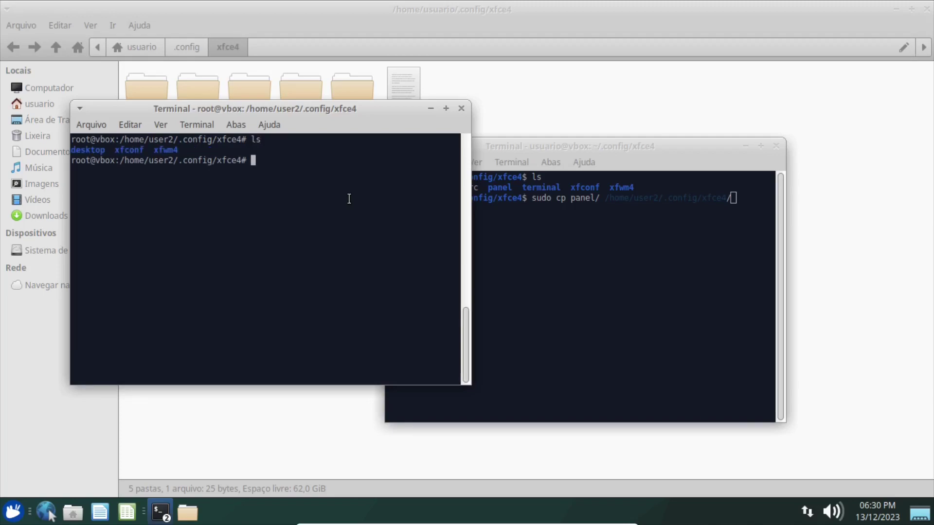
click(653, 244)
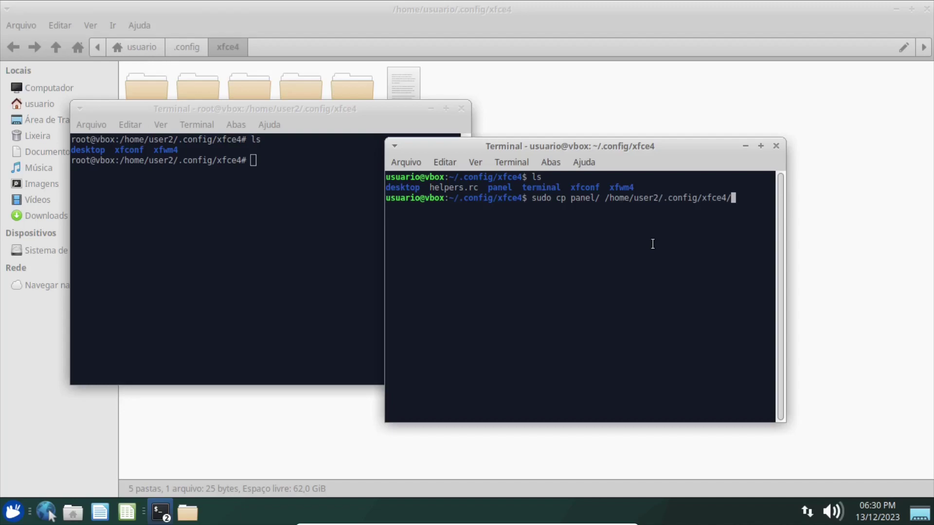
Run the sudo cp of panel into user2's xfce4 folder, then rerun it with -r.
key(Return)
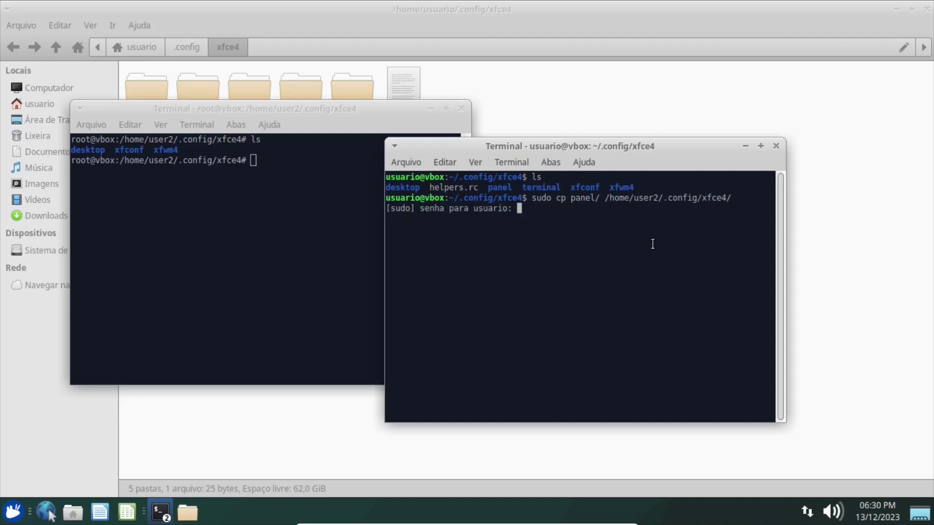
key(Return)
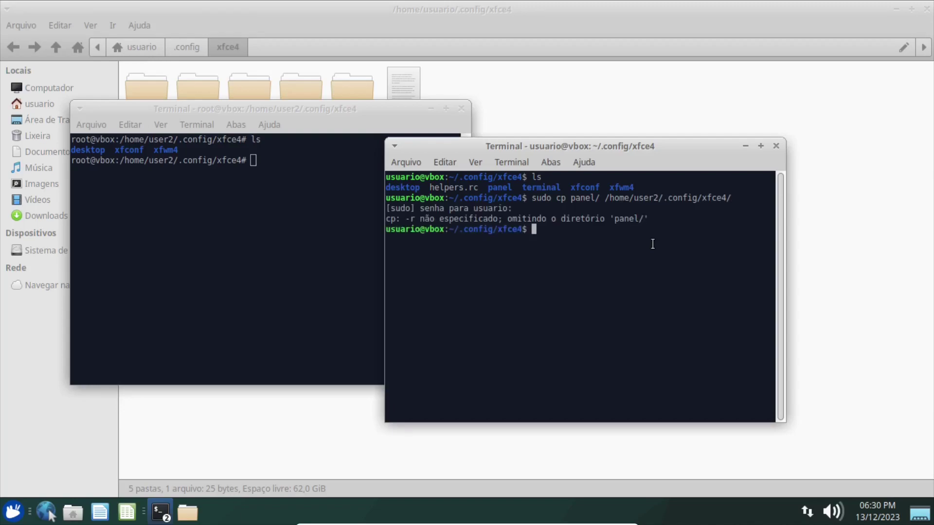
key(Up)
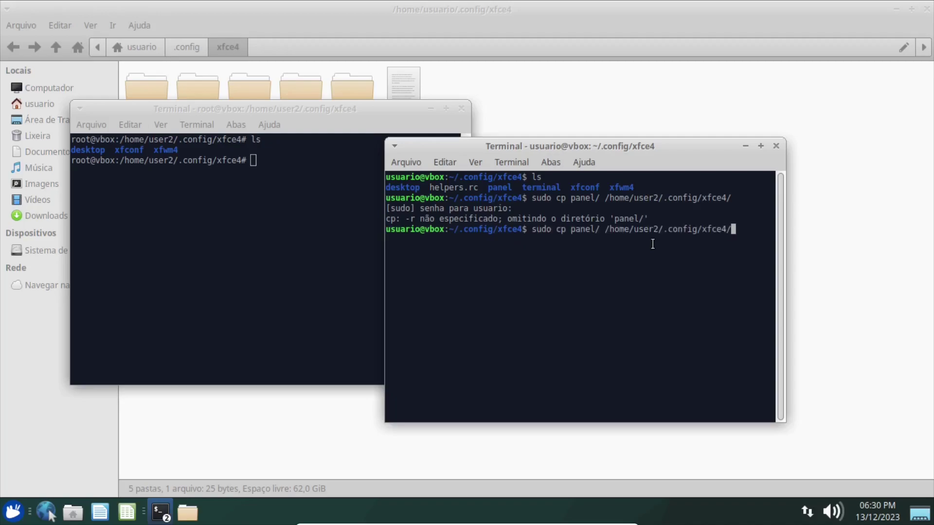
text(-r)
key(Return)
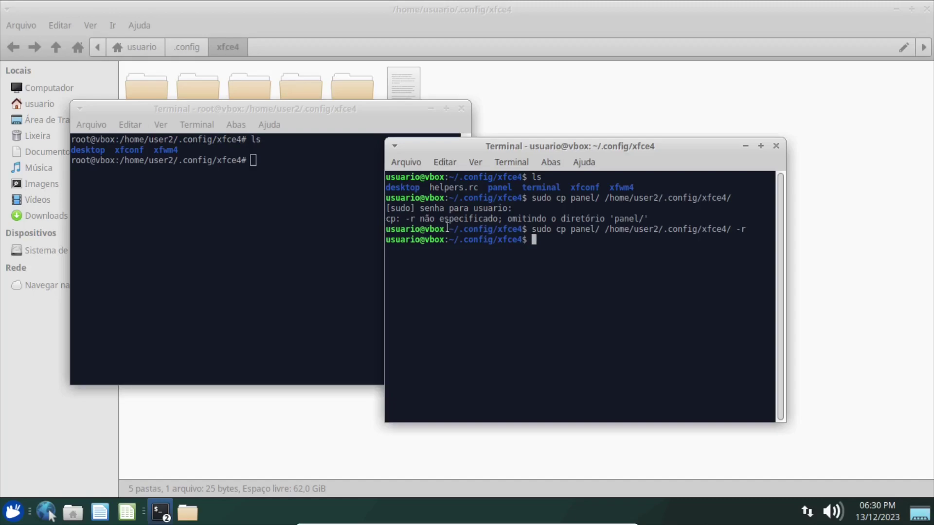
In the root terminal, run ls and ls -l, showing panel present but owned by root.
click(246, 194)
text(ls)
key(Return)
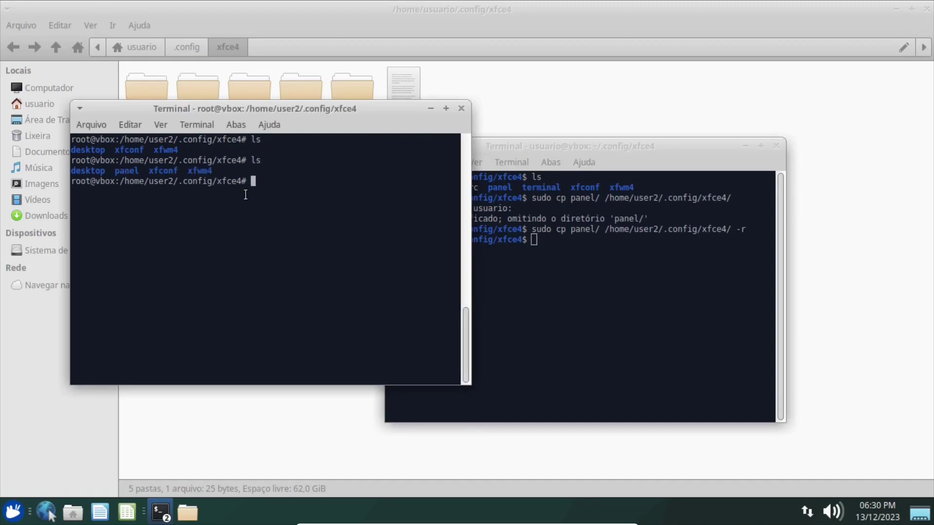
text(ls -l)
key(Return)
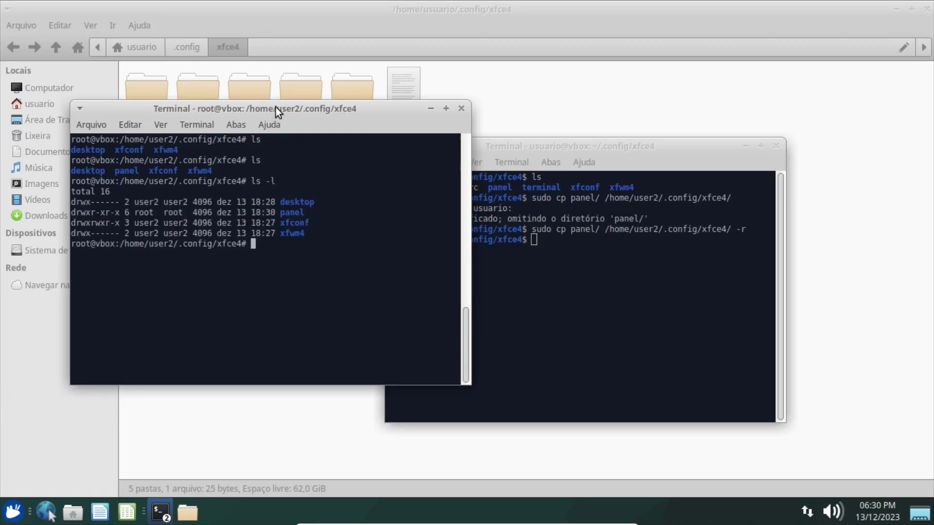
drag(275, 107, 327, 73)
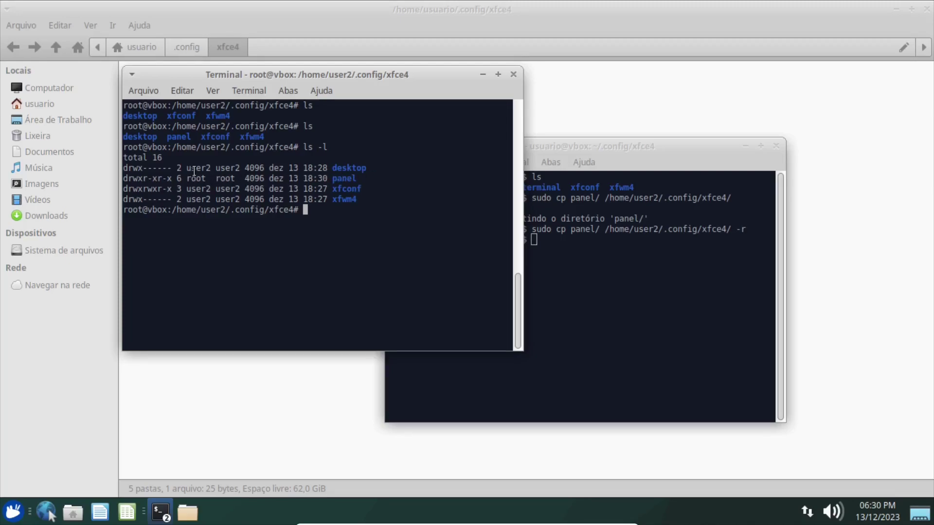
Run 'chown user2:user2 panel -R' in user2's xfce4 folder.
text(chown user2:user2 pan)
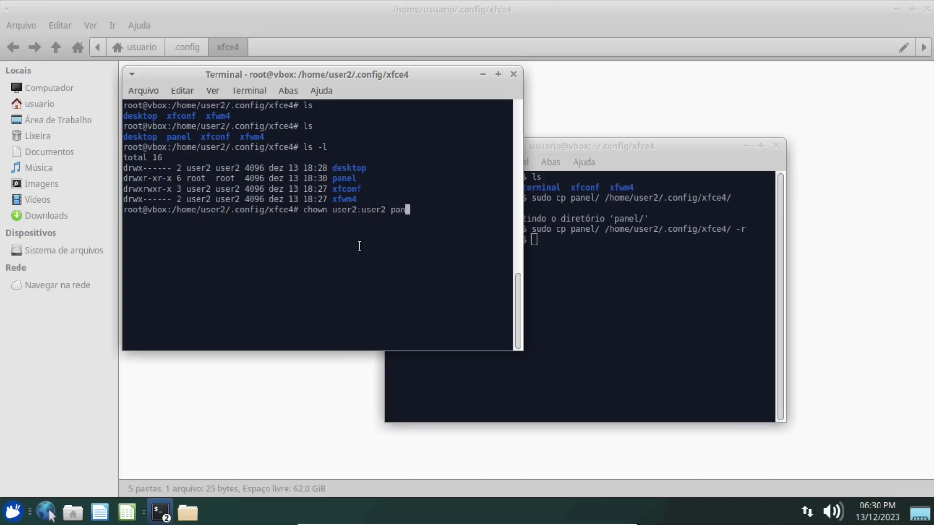
text(el -R)
key(Return)
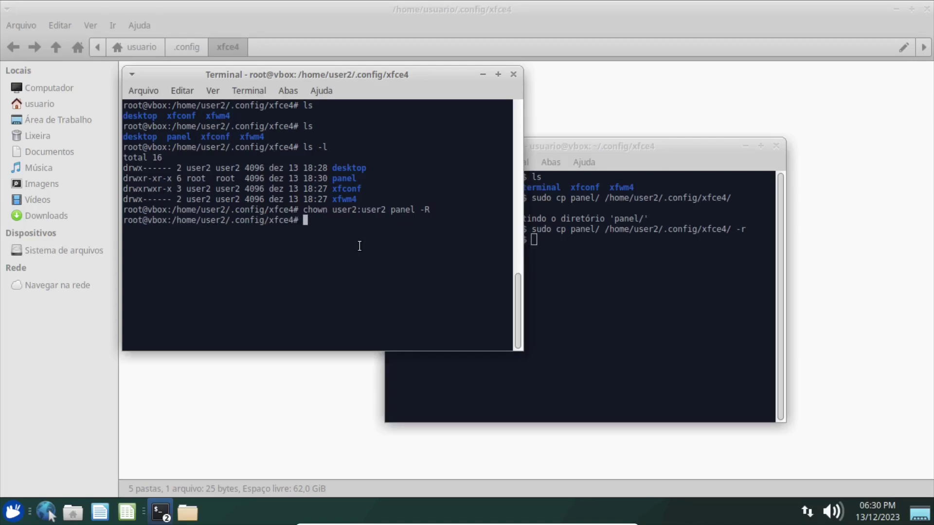
Check with ls -l that panel is now owned by user2:user2.
key(ctrl+l)
text(ls -l)
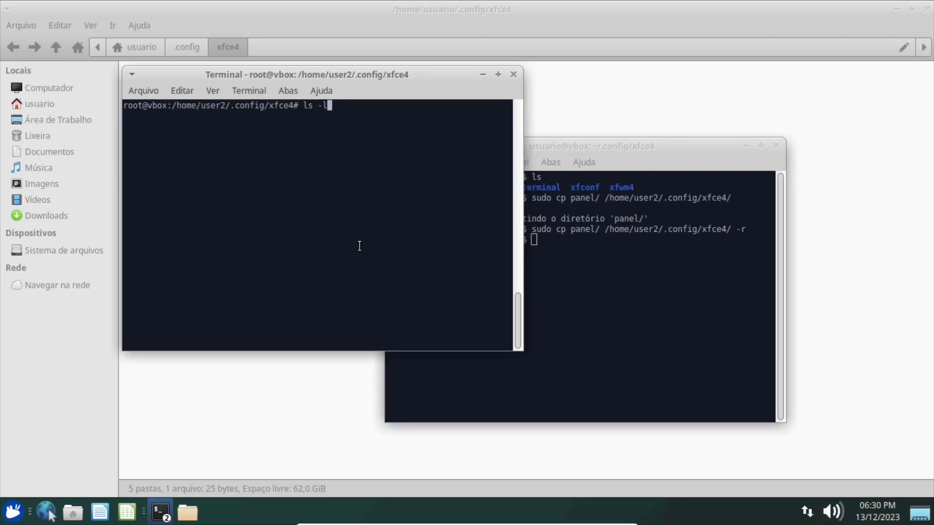
key(Return)
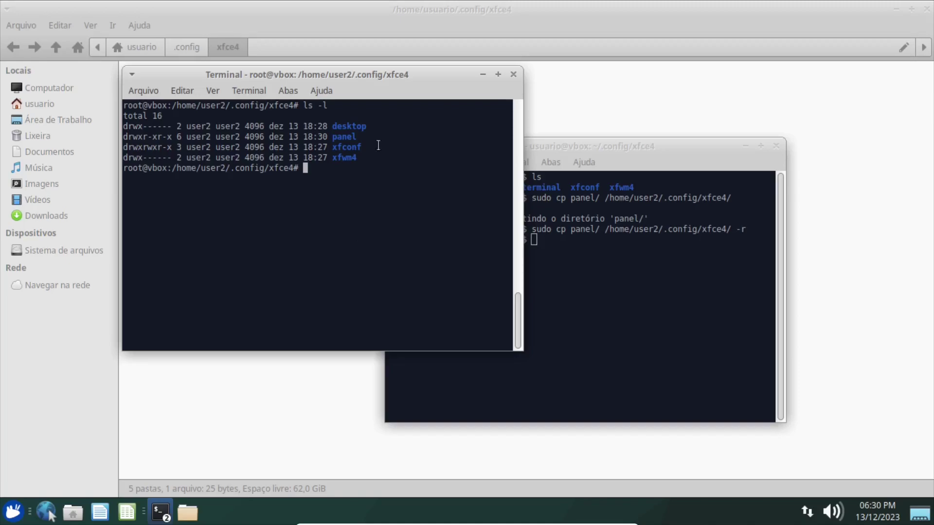
double_click(339, 137)
drag(339, 138, 190, 137)
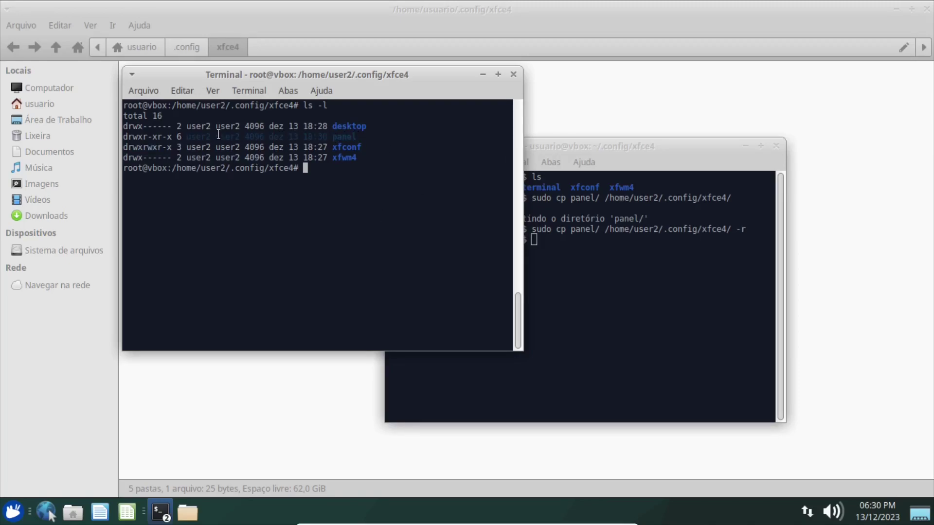
click(324, 187)
Exit the root shell and close the root terminal.
text(exit)
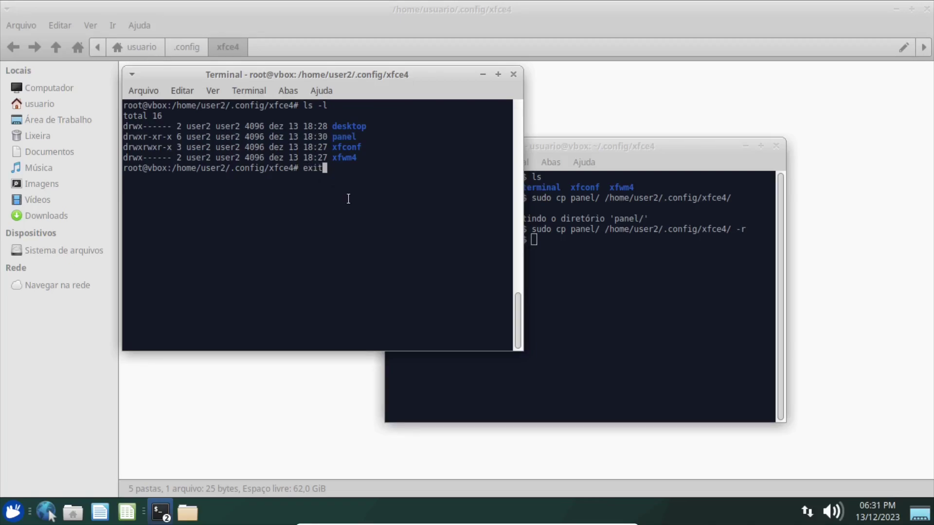
key(Return)
text(exit)
key(Return)
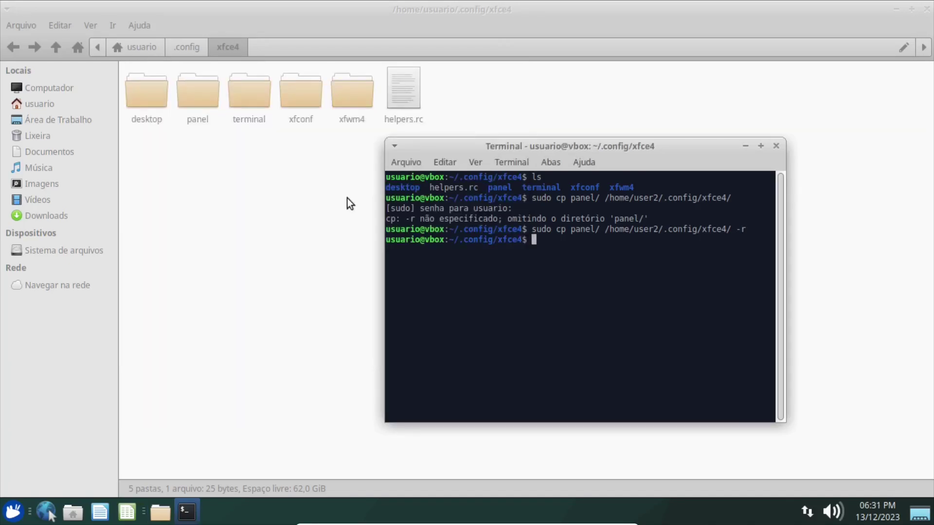
Close the remaining terminal and Thunar, then log out of the usuario session.
text(es)
key(BackSpace)
text(xit)
key(Return)
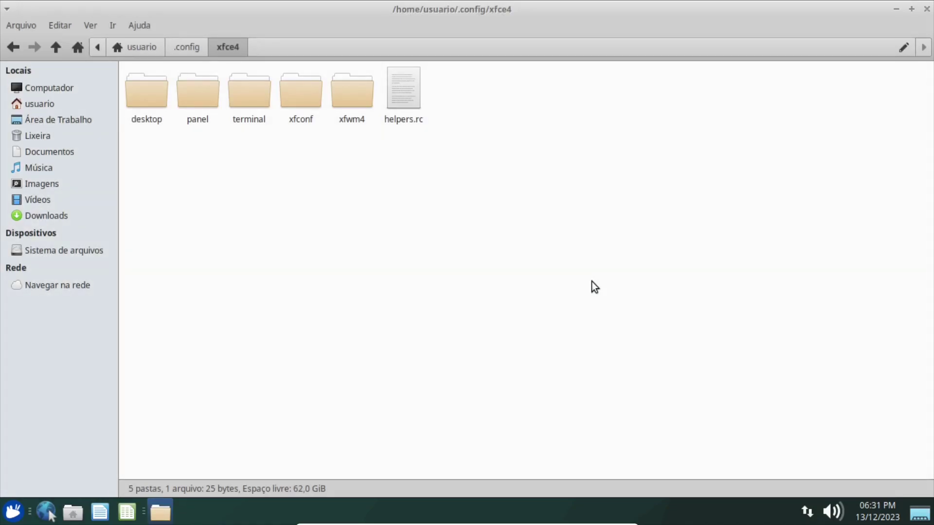
click(927, 8)
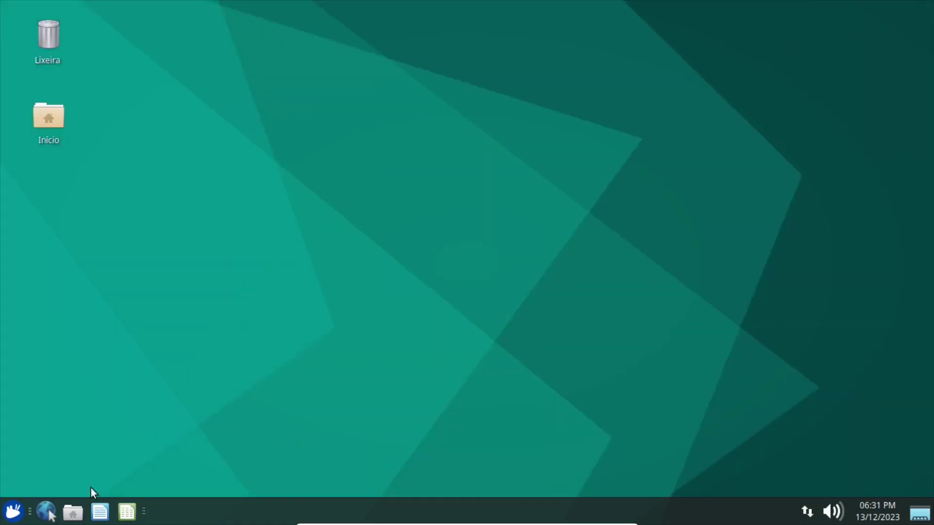
click(13, 512)
click(298, 167)
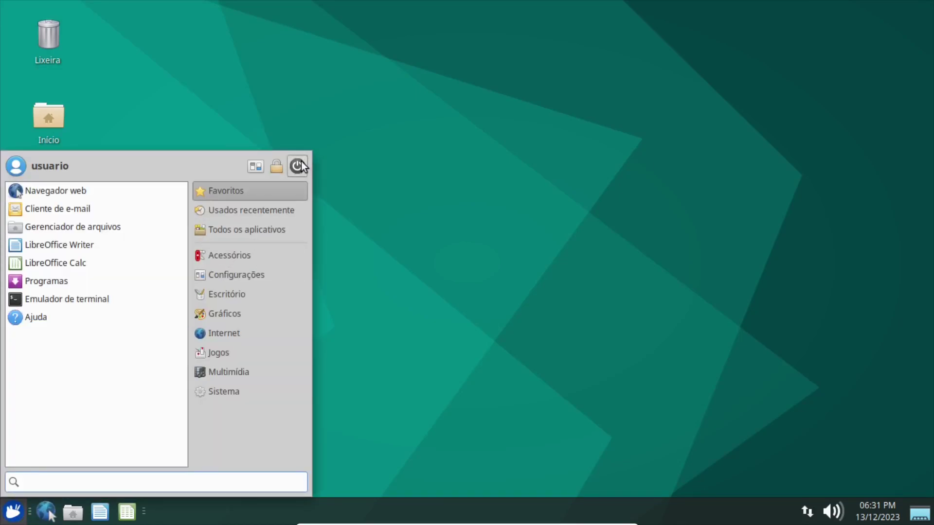
click(401, 212)
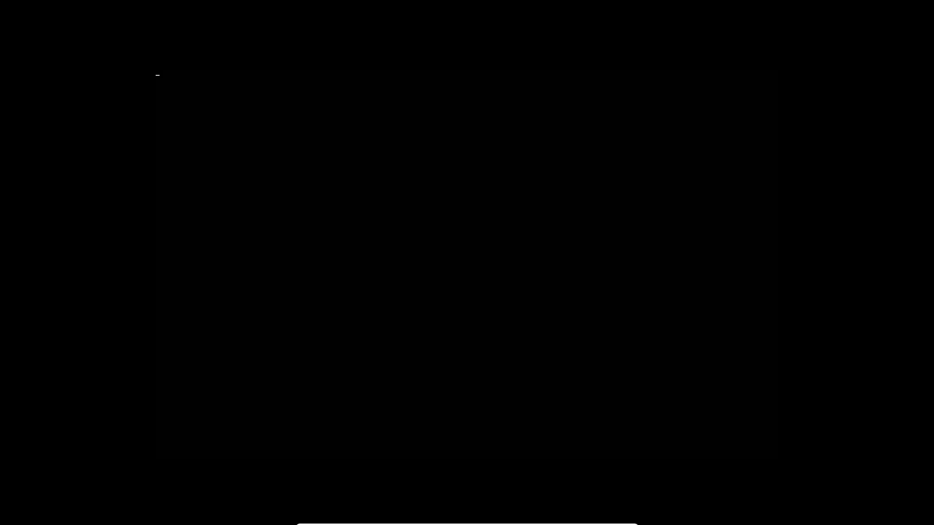
At LightDM, choose user2 and sign in, retrying after a rejected password.
click(463, 250)
click(469, 219)
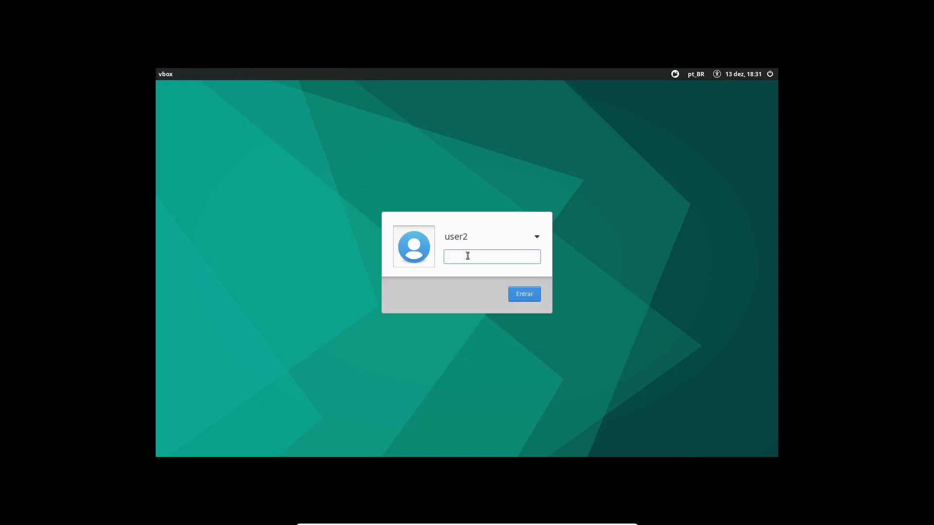
text(•••)
click(517, 290)
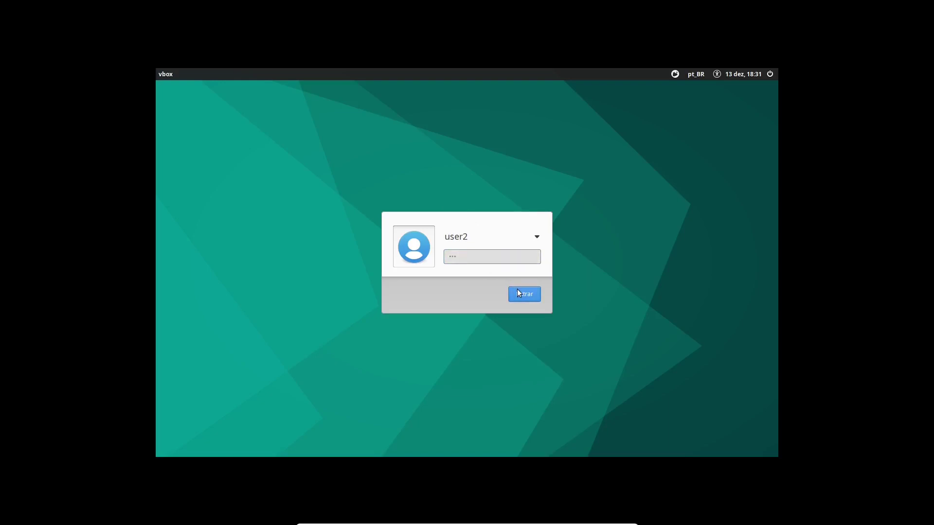
text(••••)
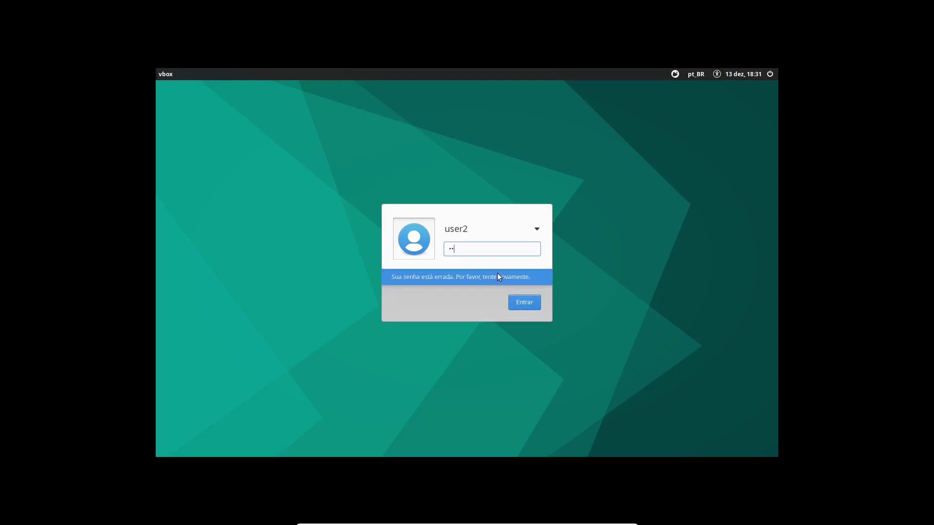
click(524, 302)
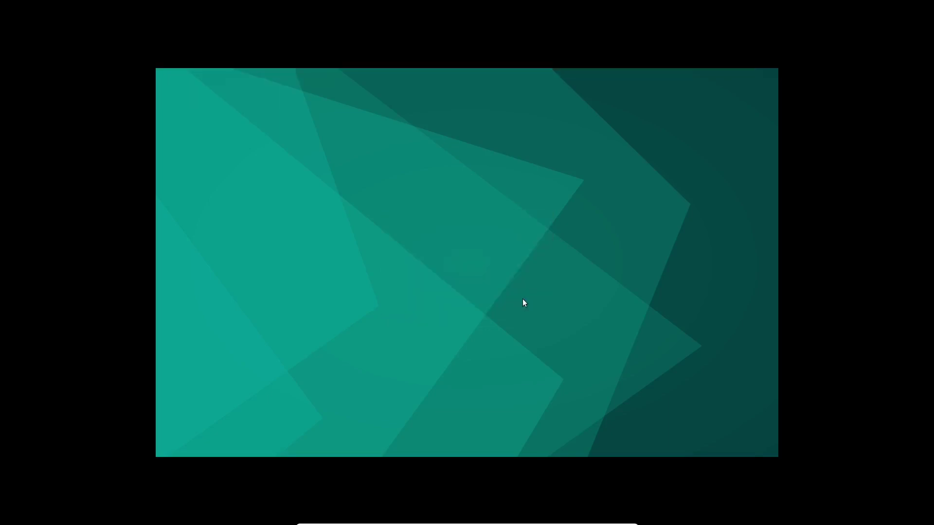